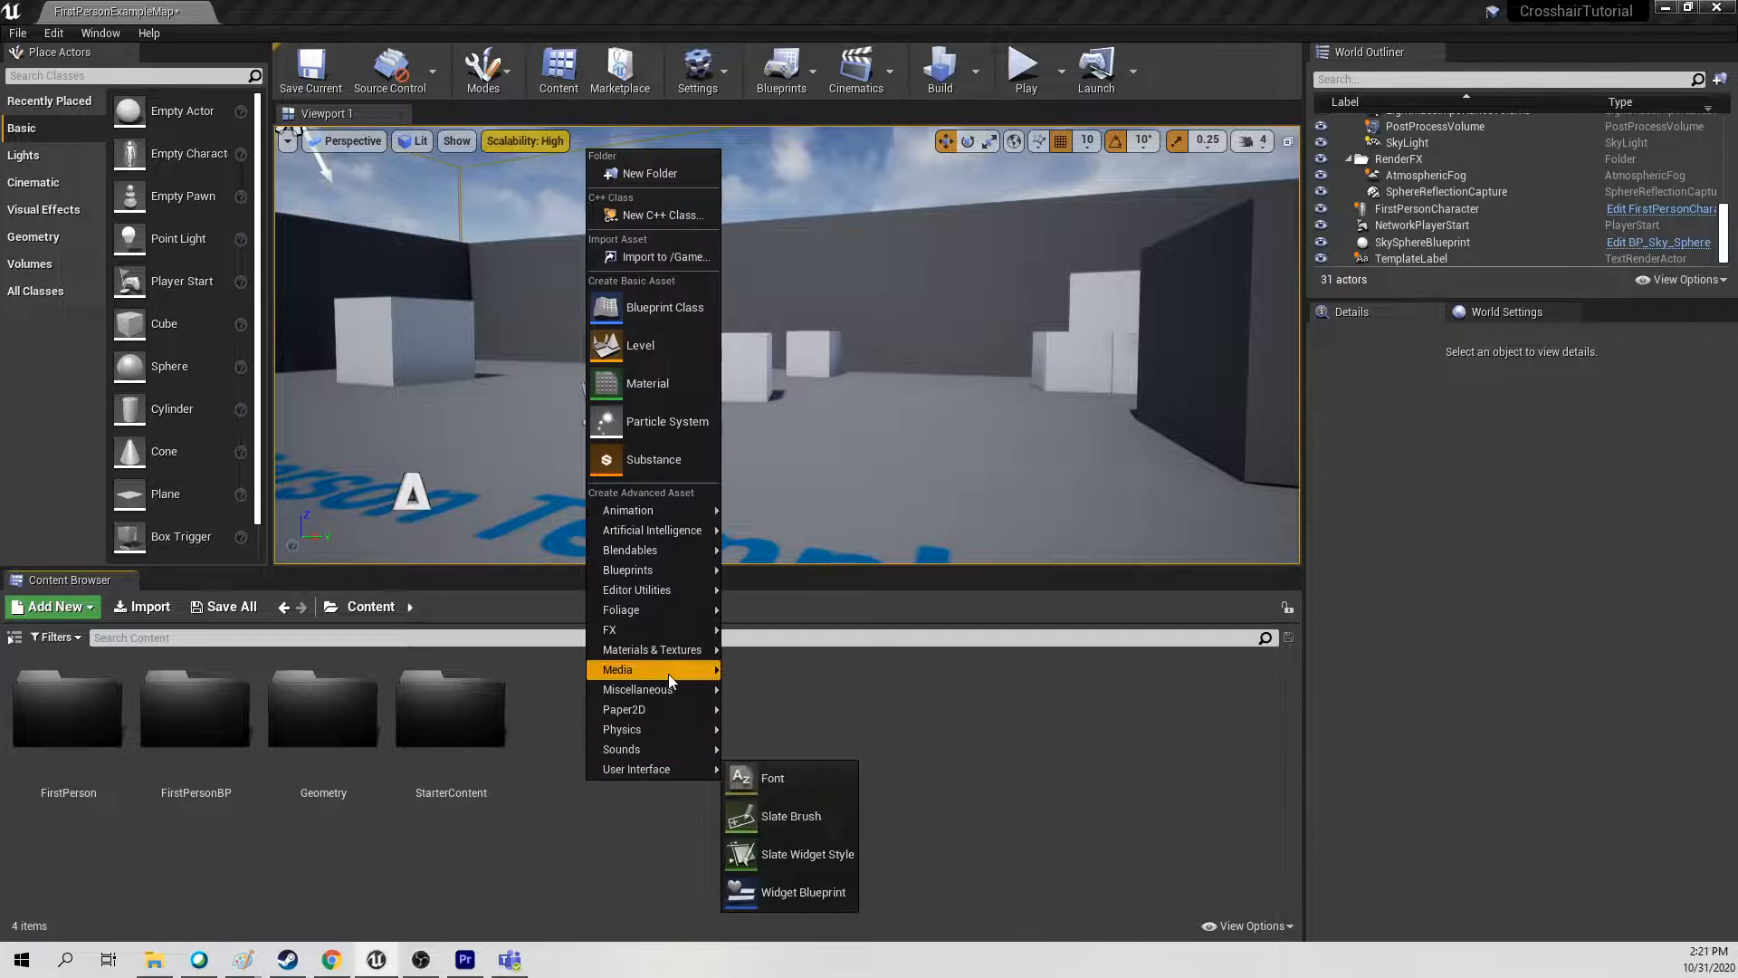
Create a new folder named Crosshair in the project's Content folder
{"action": "left_click", "coordinate": [676, 179]}
{"action": "type", "text": "Crosshair"}
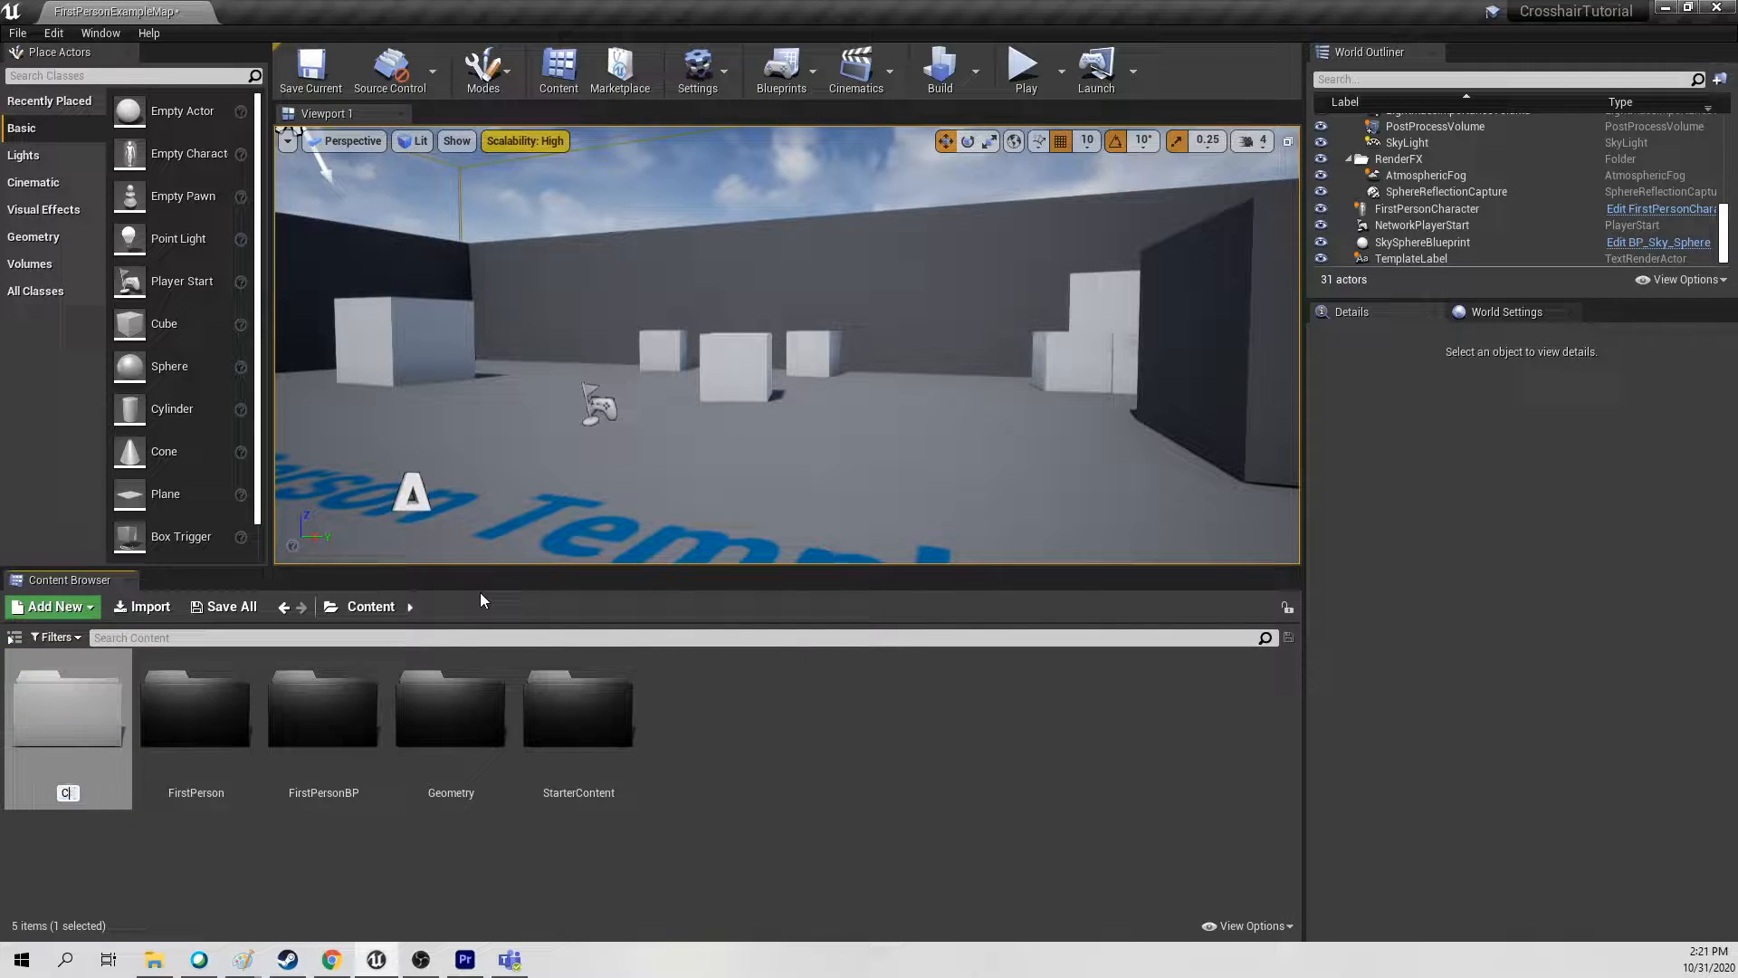
{"action": "key", "text": "Return"}
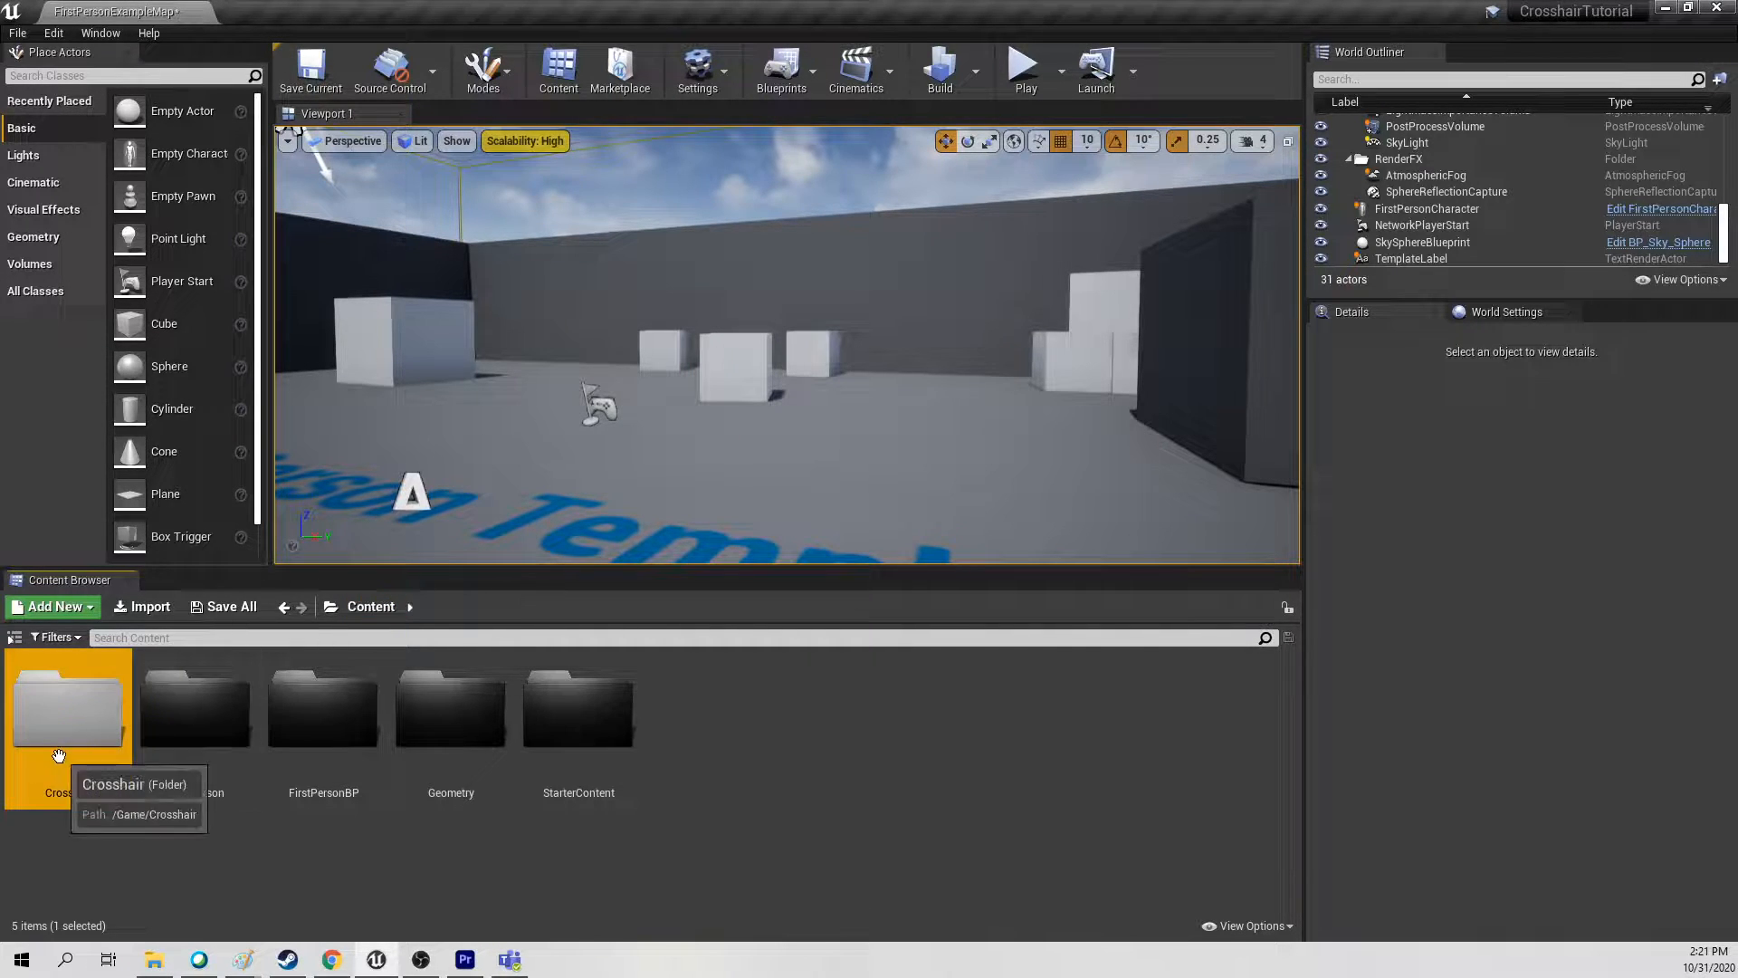
Create a material named M_Crosshair inside the Crosshair folder
{"action": "double_click", "coordinate": [71, 720]}
{"action": "right_click", "coordinate": [209, 750]}
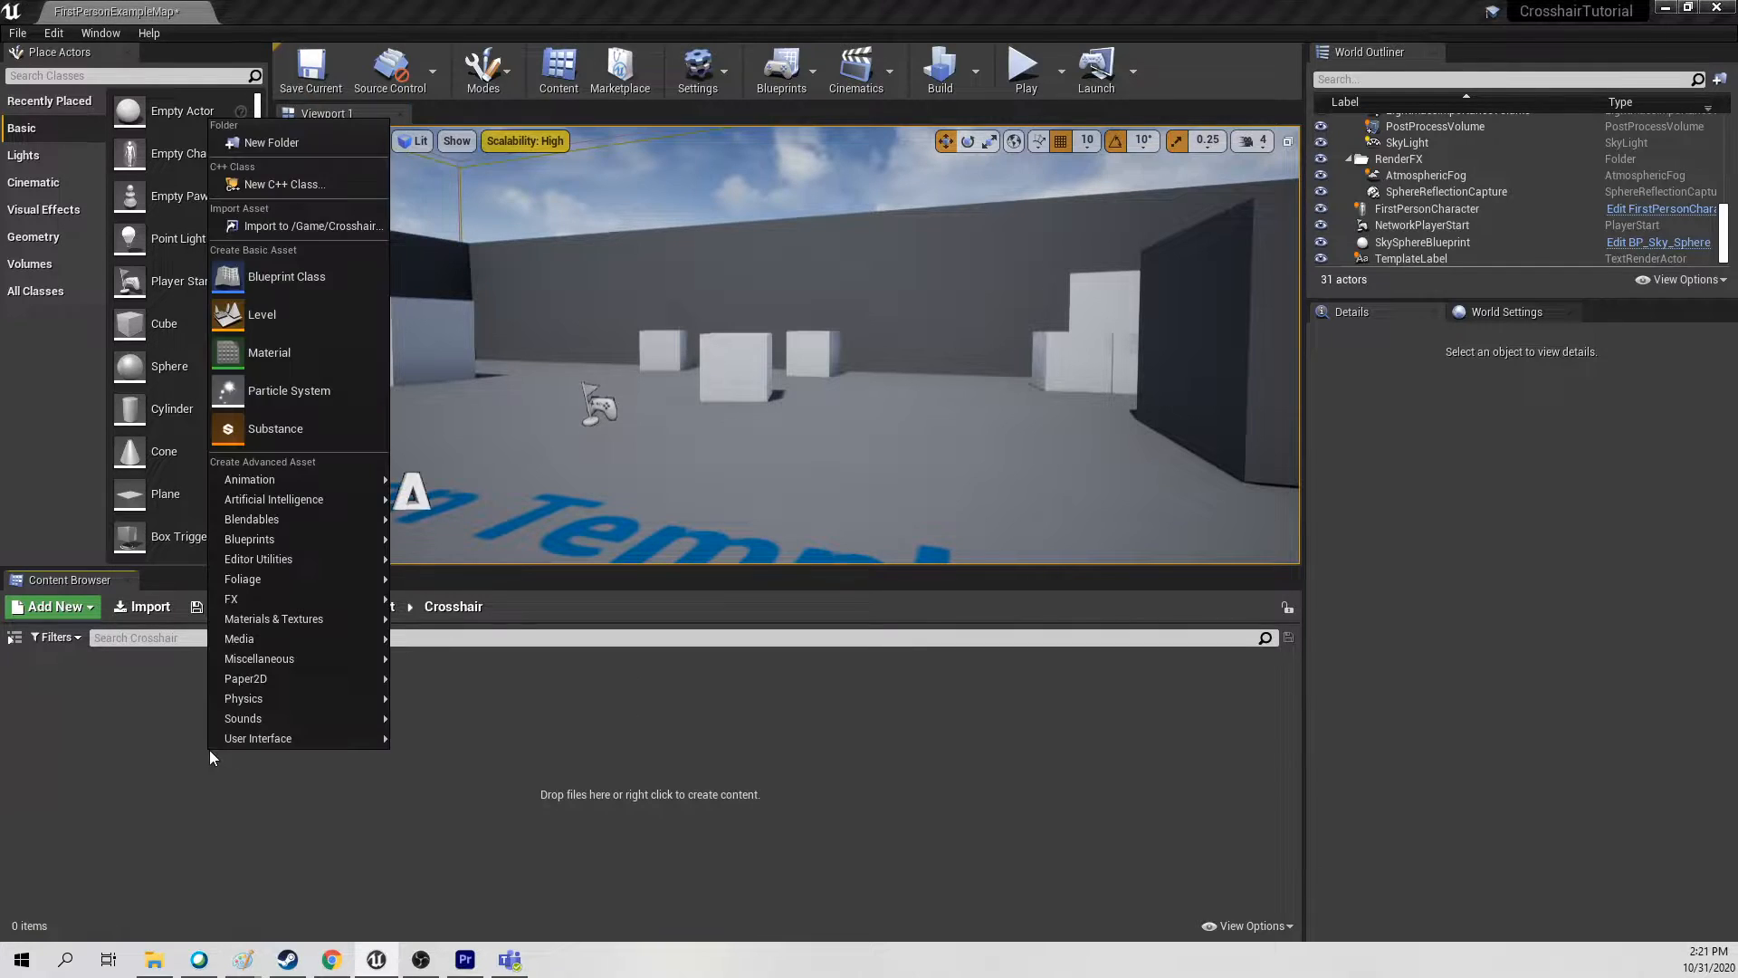
{"action": "left_click", "coordinate": [295, 358]}
{"action": "type", "text": "M_Crosshair"}
{"action": "key", "text": "Return"}
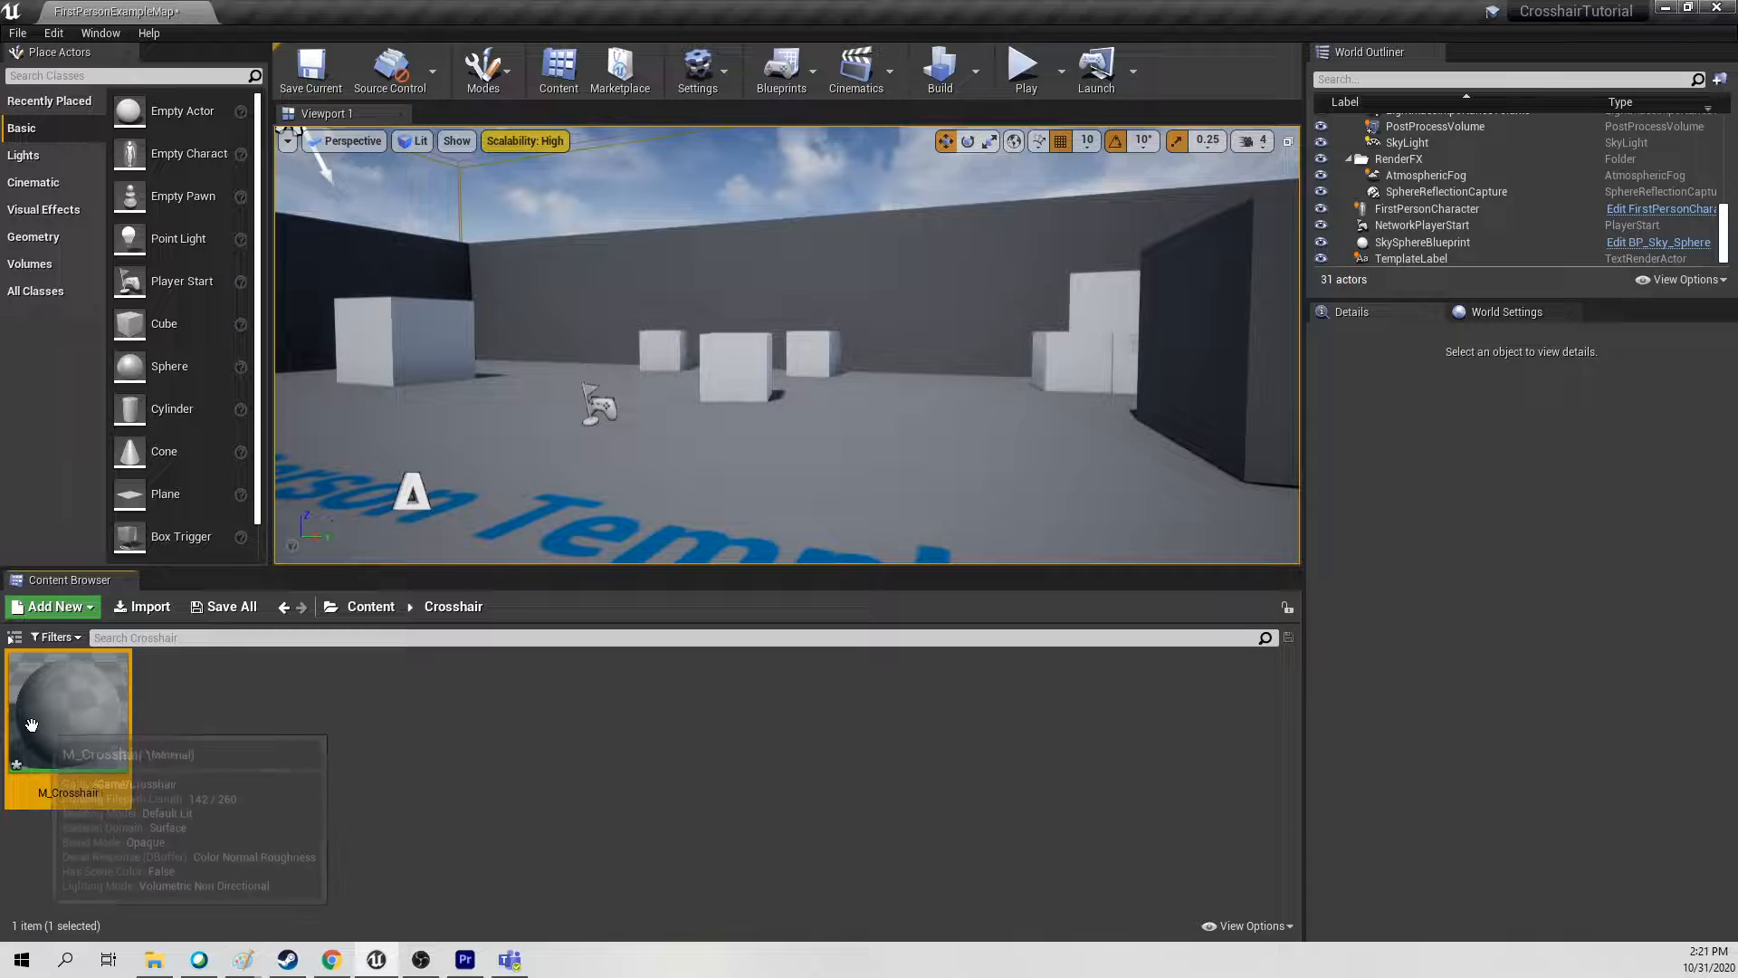
Open M_Crosshair for editing and set its Material Domain to User Interface and its Blend Mode to Translucent
{"action": "double_click", "coordinate": [119, 677]}
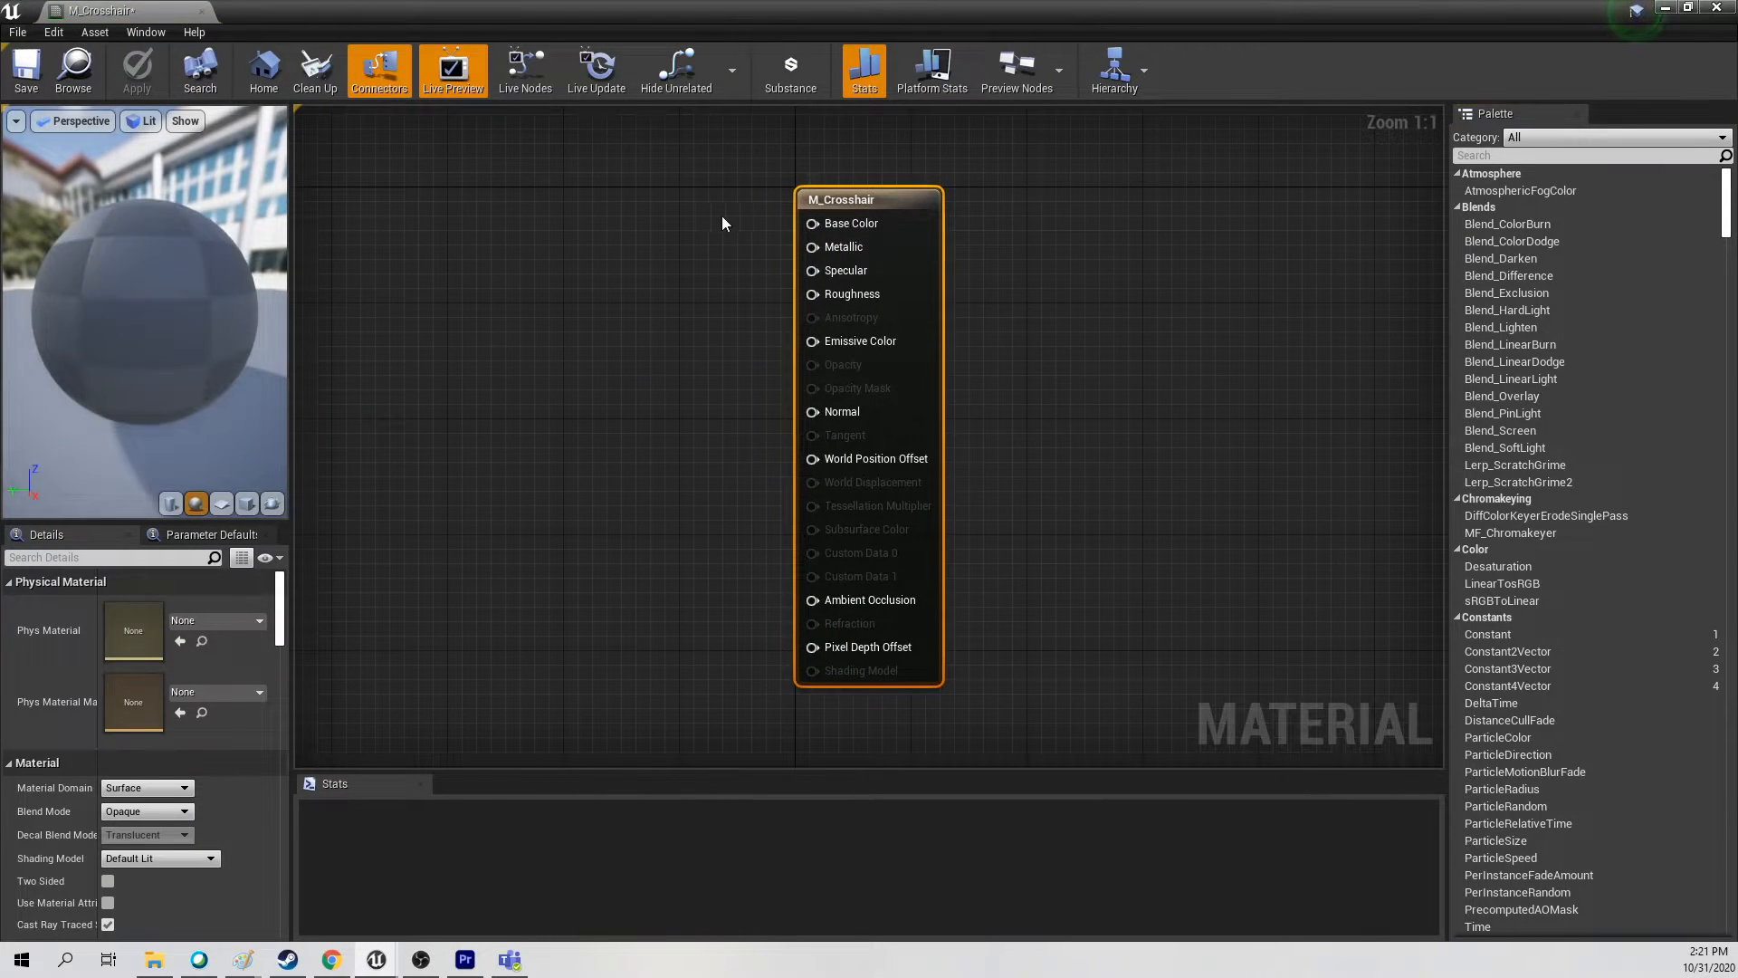
{"action": "left_click", "coordinate": [146, 788]}
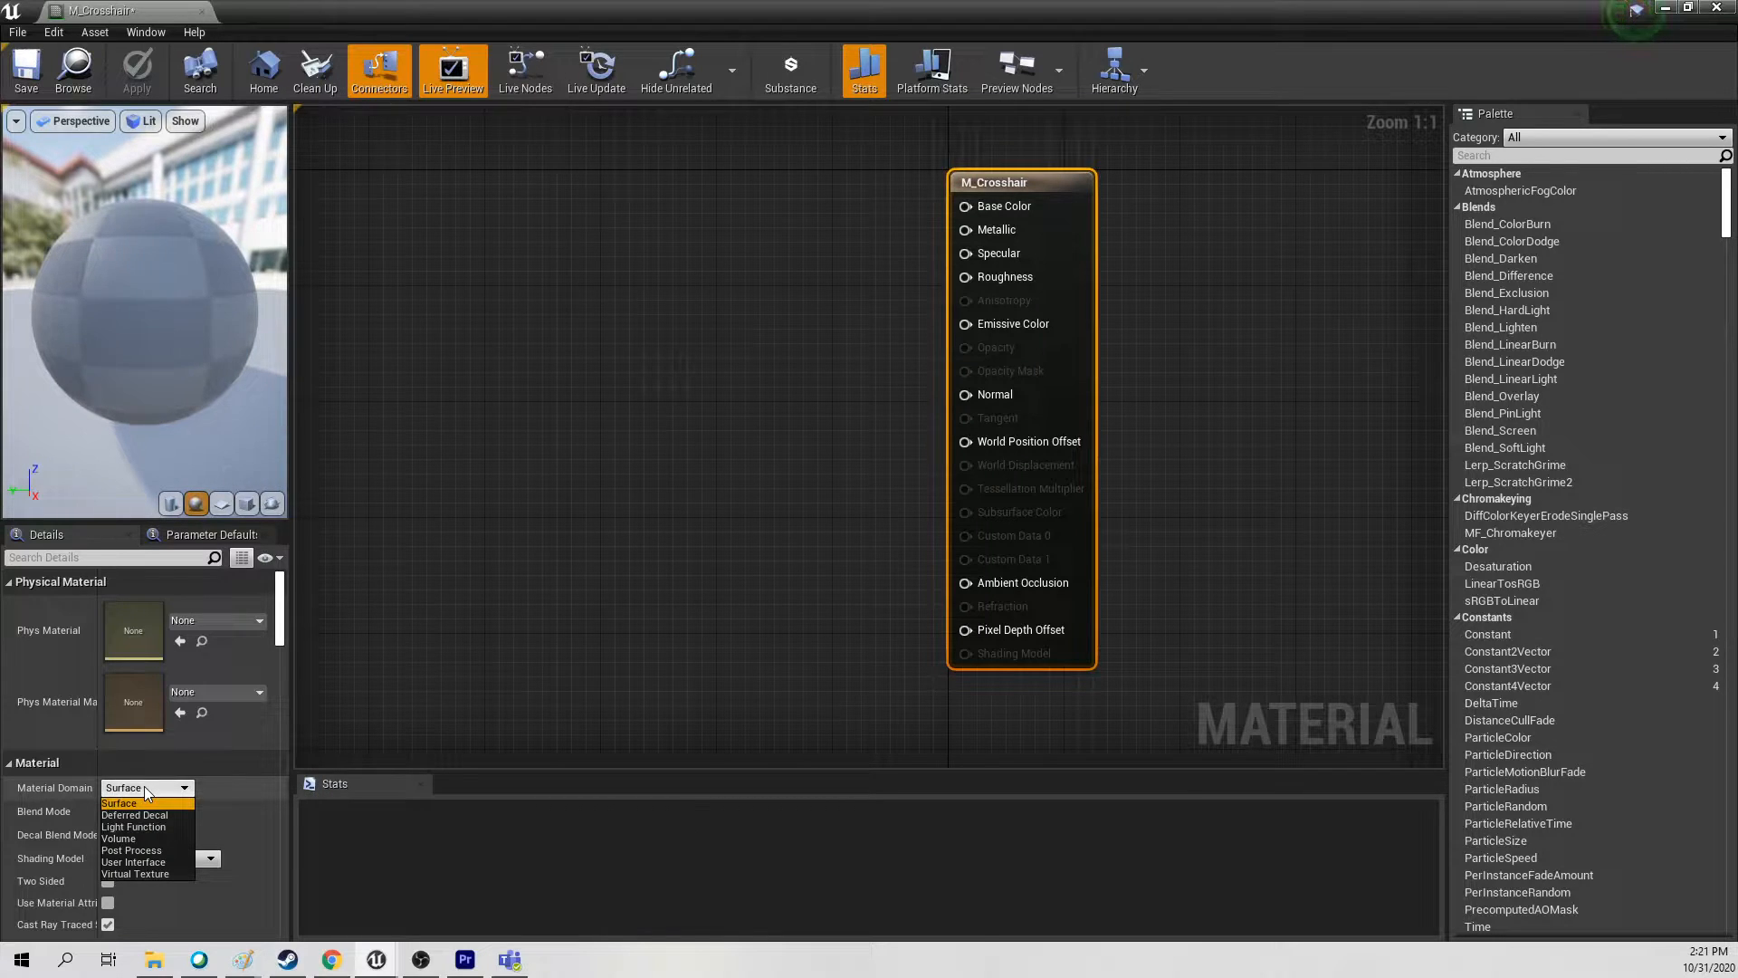
{"action": "left_click", "coordinate": [134, 862]}
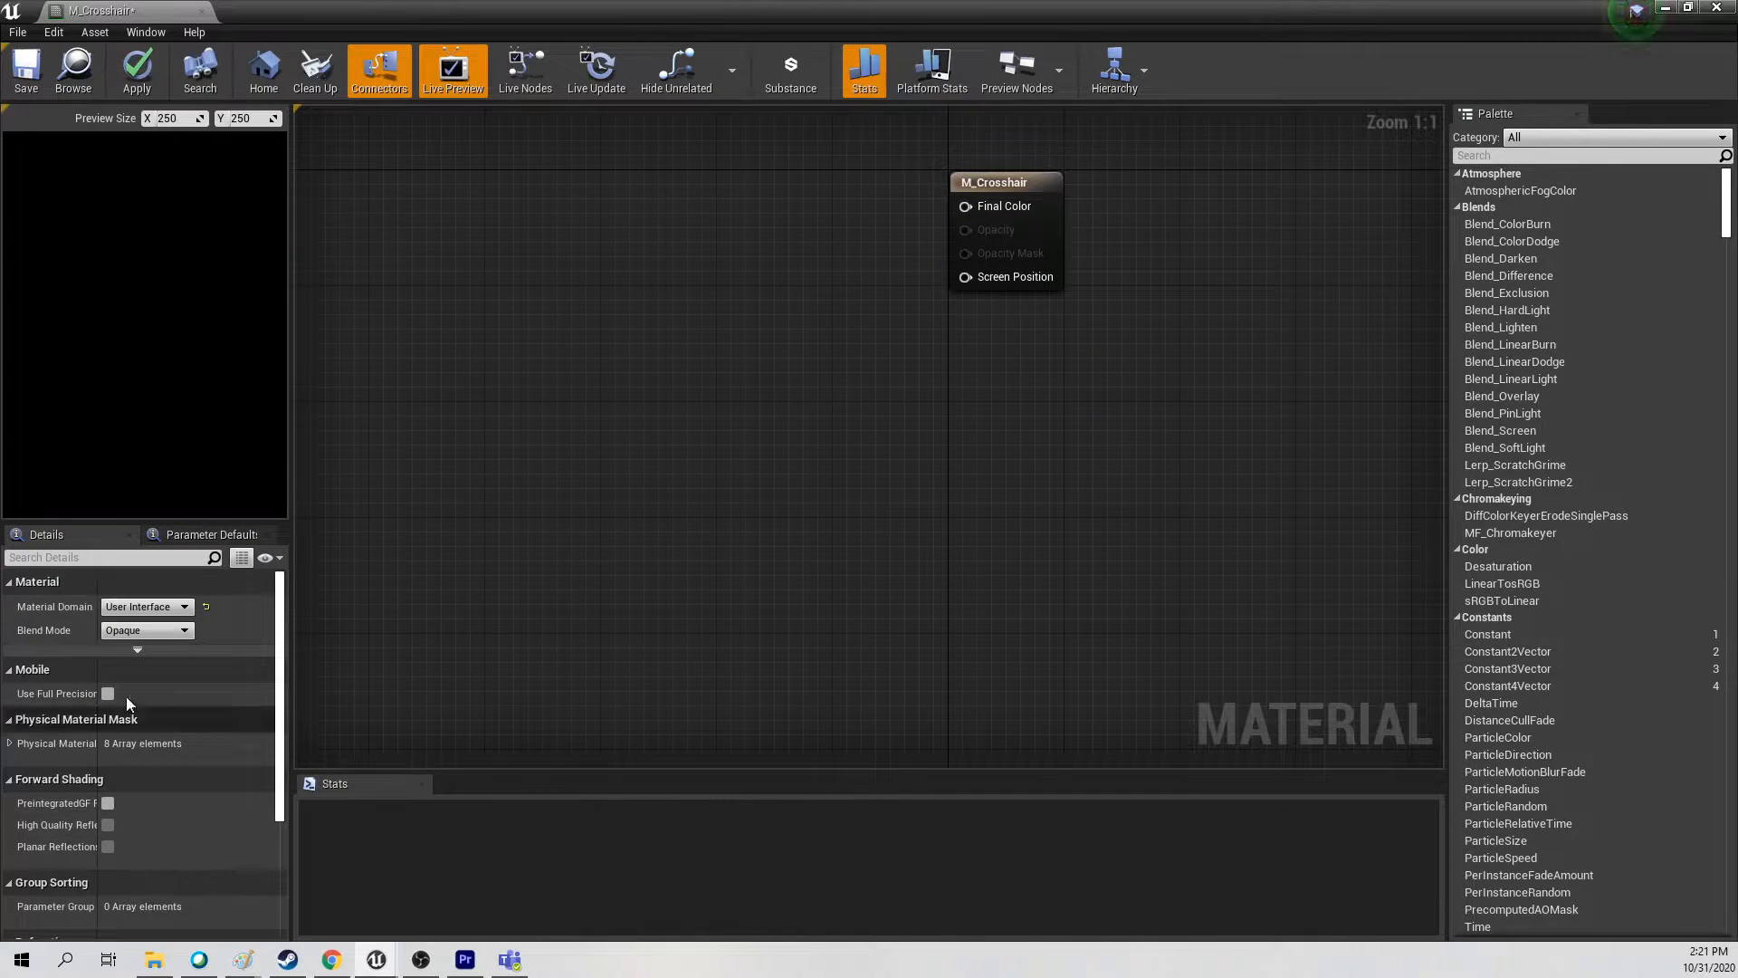
{"action": "left_click", "coordinate": [134, 632]}
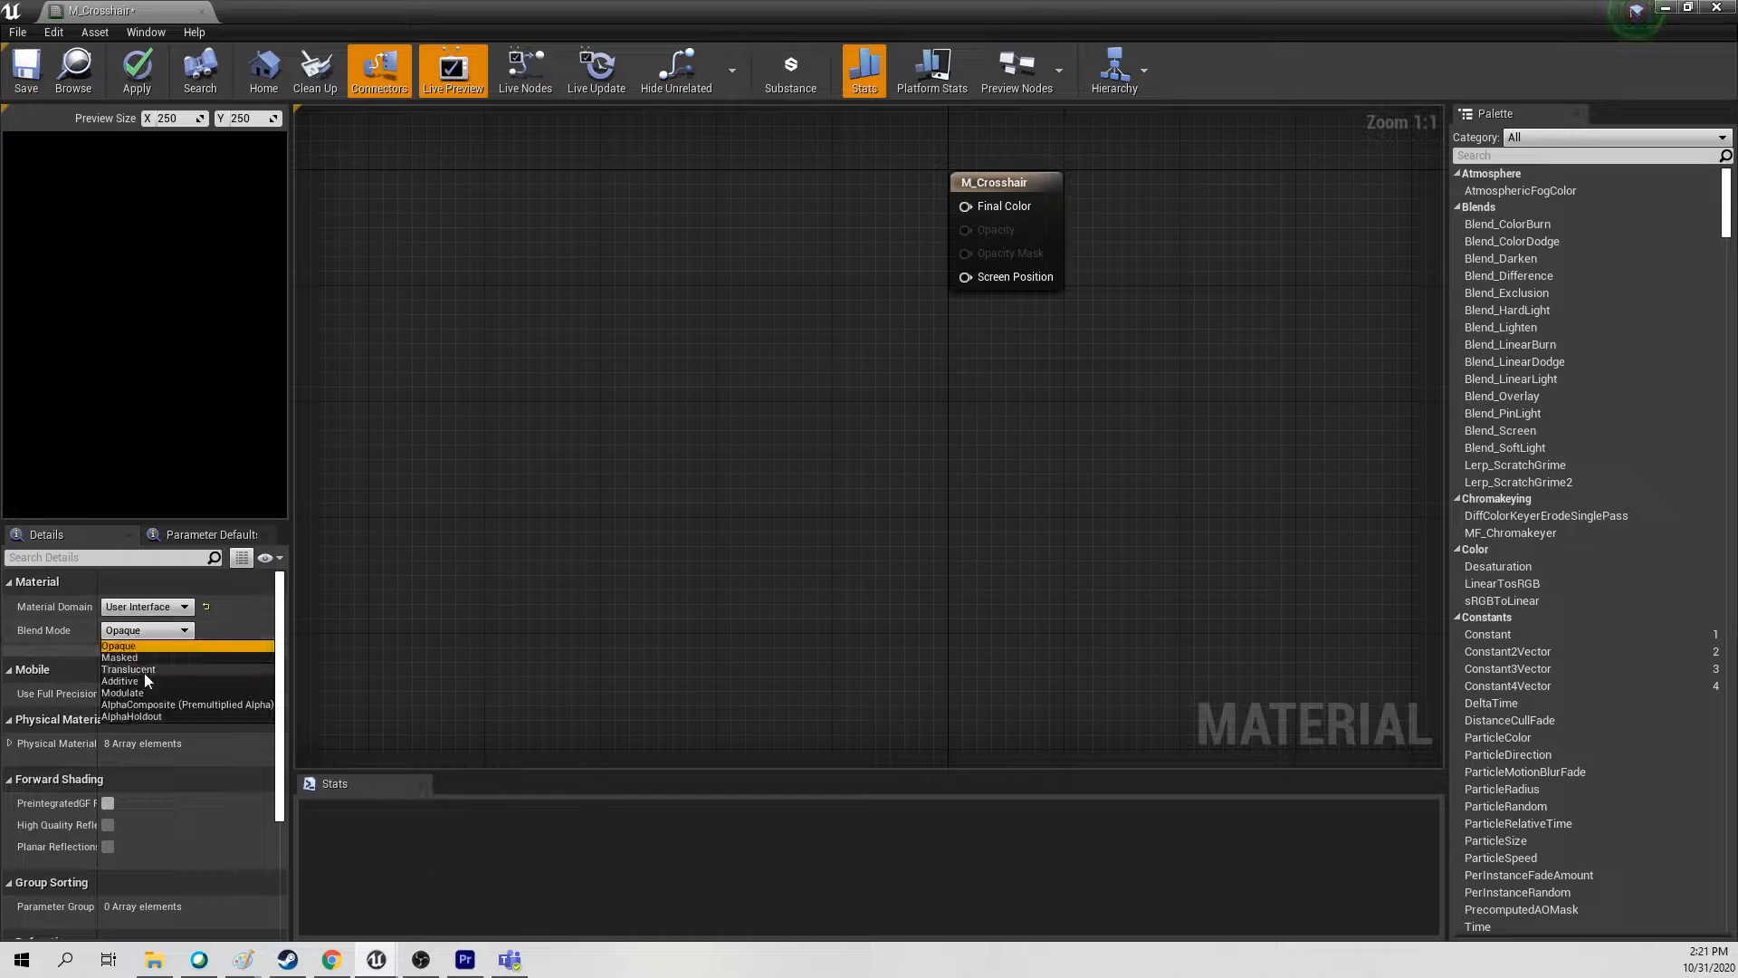
{"action": "left_click", "coordinate": [145, 670]}
Add a vector parameter named Color to the material graph, well ahead of the M_Crosshair output node
{"action": "right_click_drag", "start_coordinate": [626, 220], "coordinate": [856, 539]}
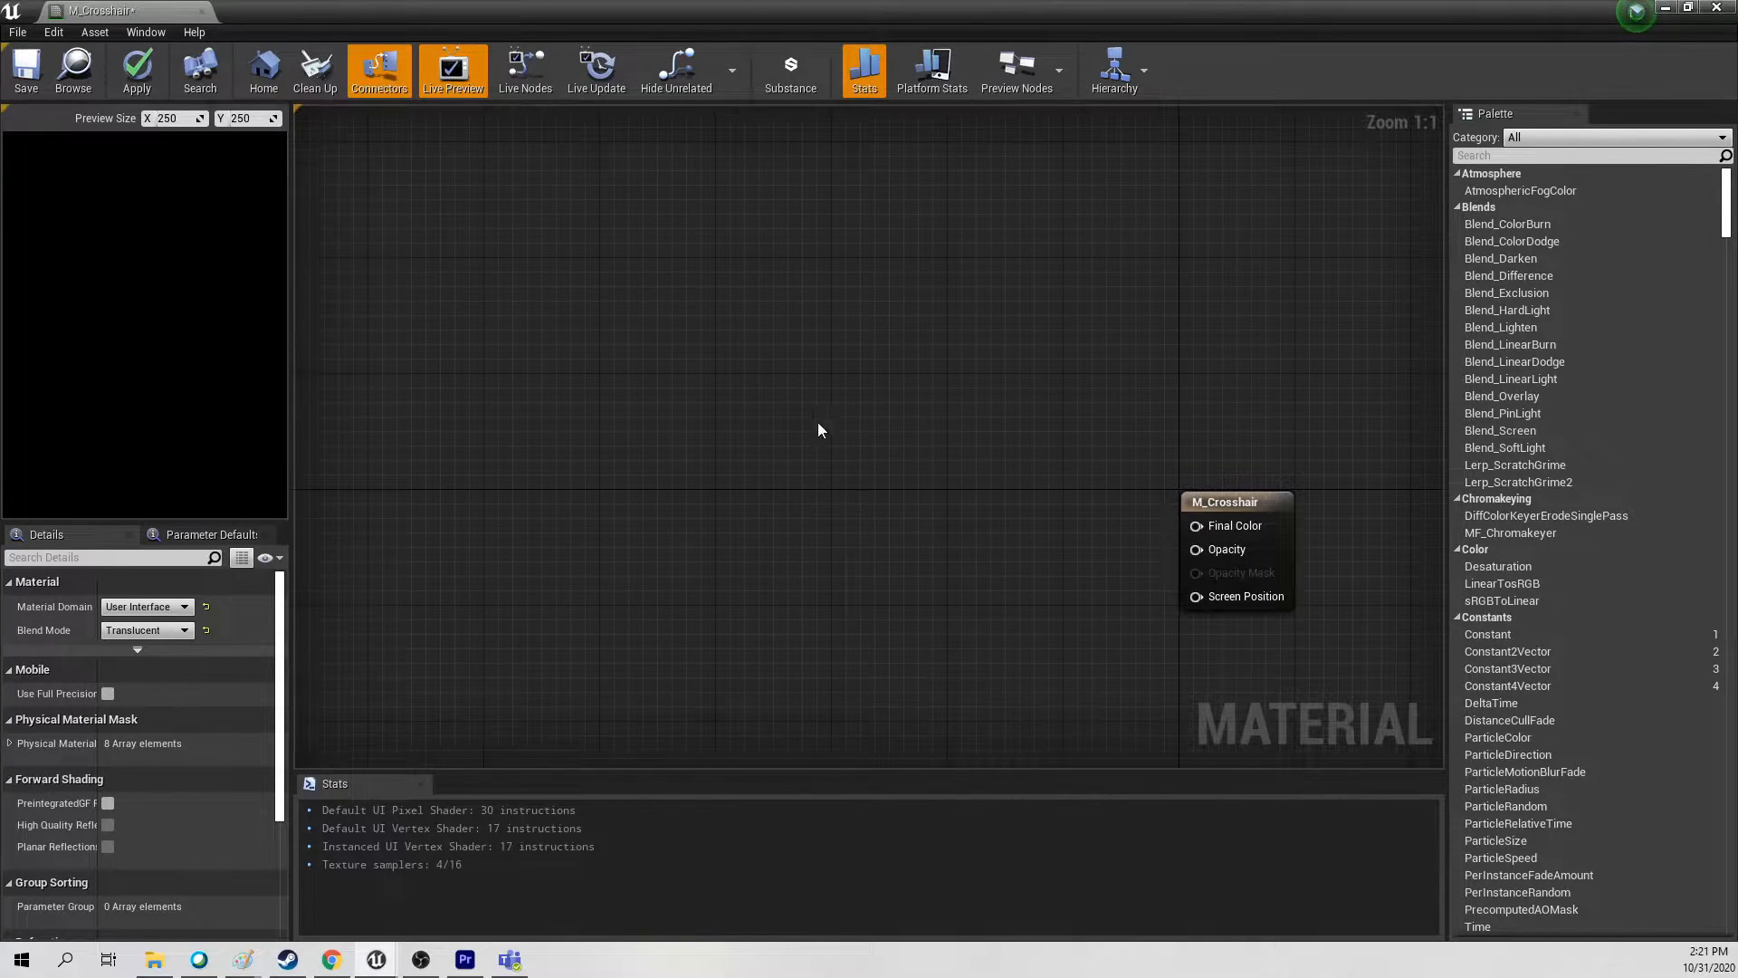
{"action": "left_click", "coordinate": [625, 353]}
{"action": "type", "text": "C"}
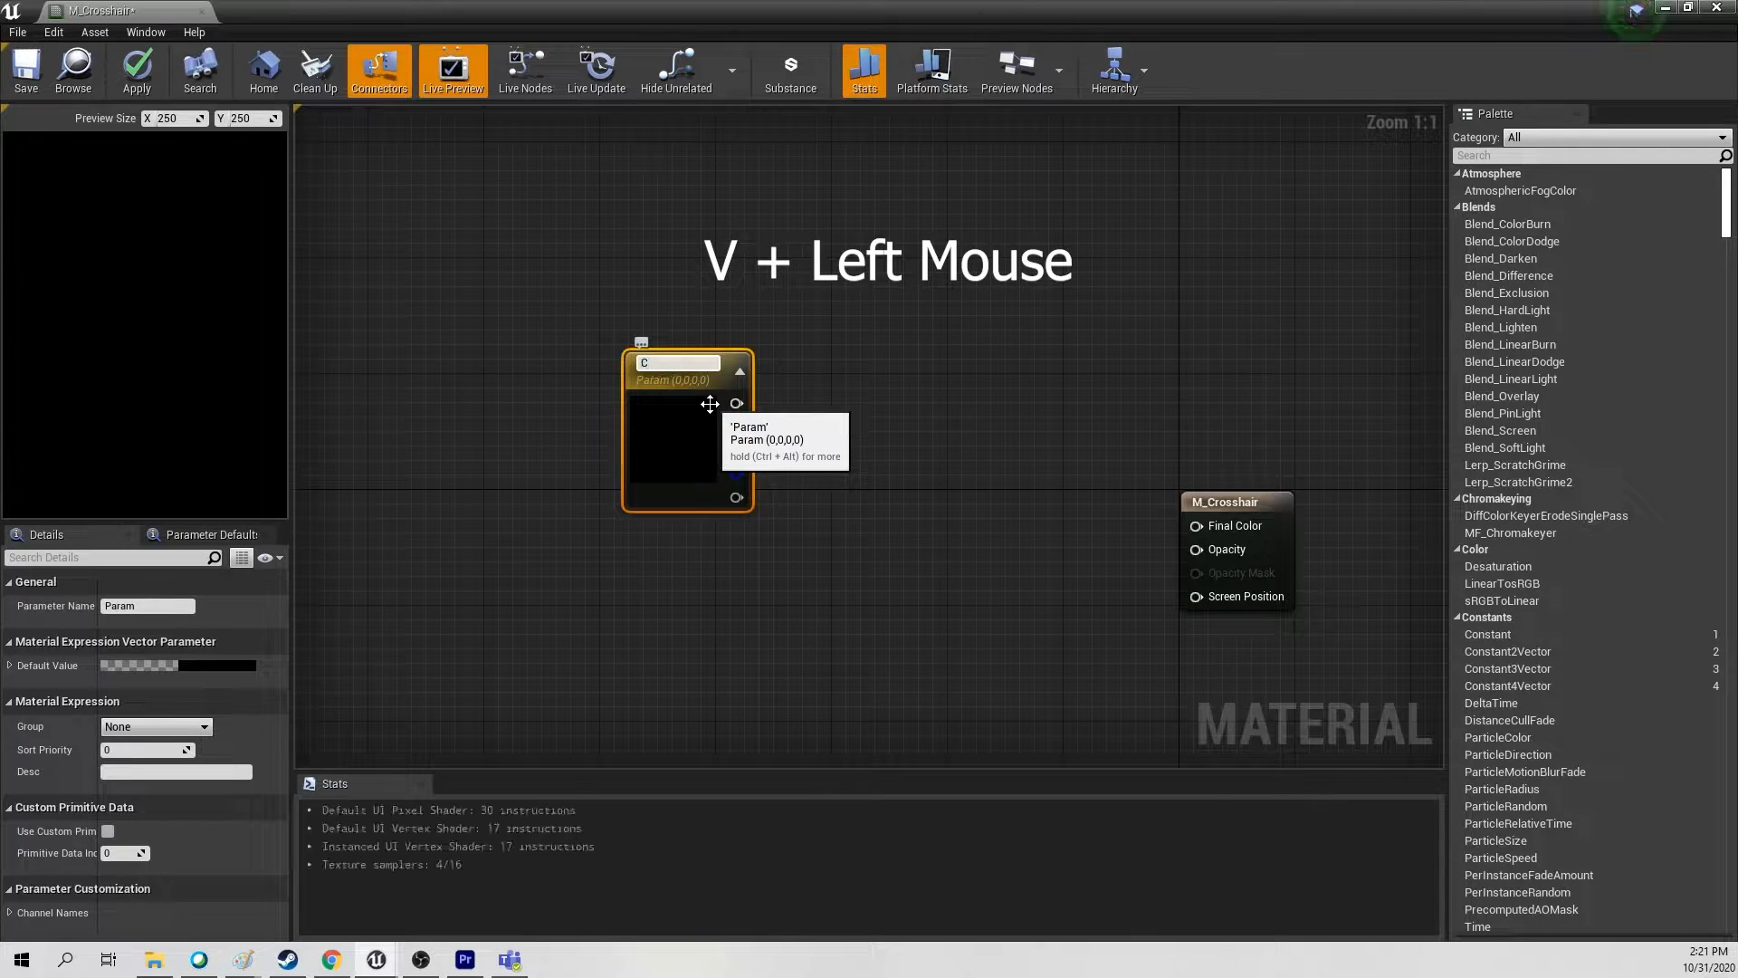
{"action": "type", "text": "olor"}
{"action": "key", "text": "Return"}
Set the Color parameter to R 1, G 1, B 1 and A 0.5, and move its node higher in the graph
{"action": "double_click", "coordinate": [688, 421]}
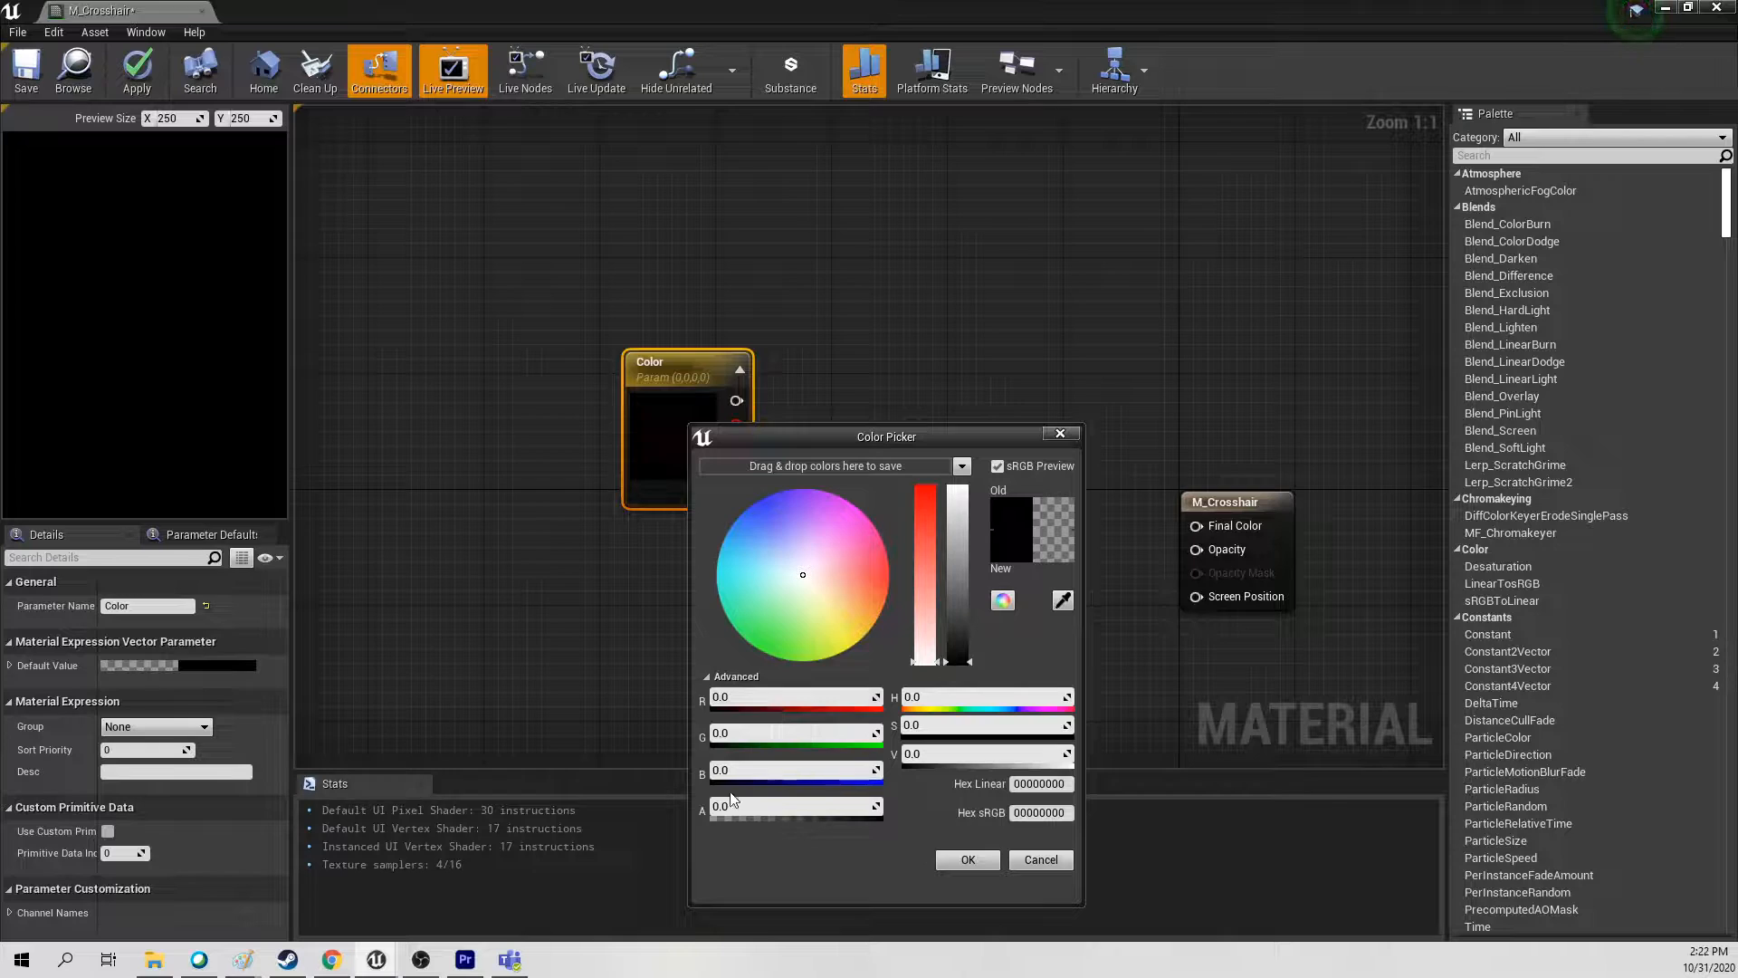
{"action": "type", "text": "1"}
{"action": "key", "text": "Tab"}
{"action": "type", "text": "1"}
{"action": "key", "text": "Tab"}
{"action": "type", "text": "1"}
{"action": "key", "text": "Tab"}
{"action": "key", "text": "Return"}
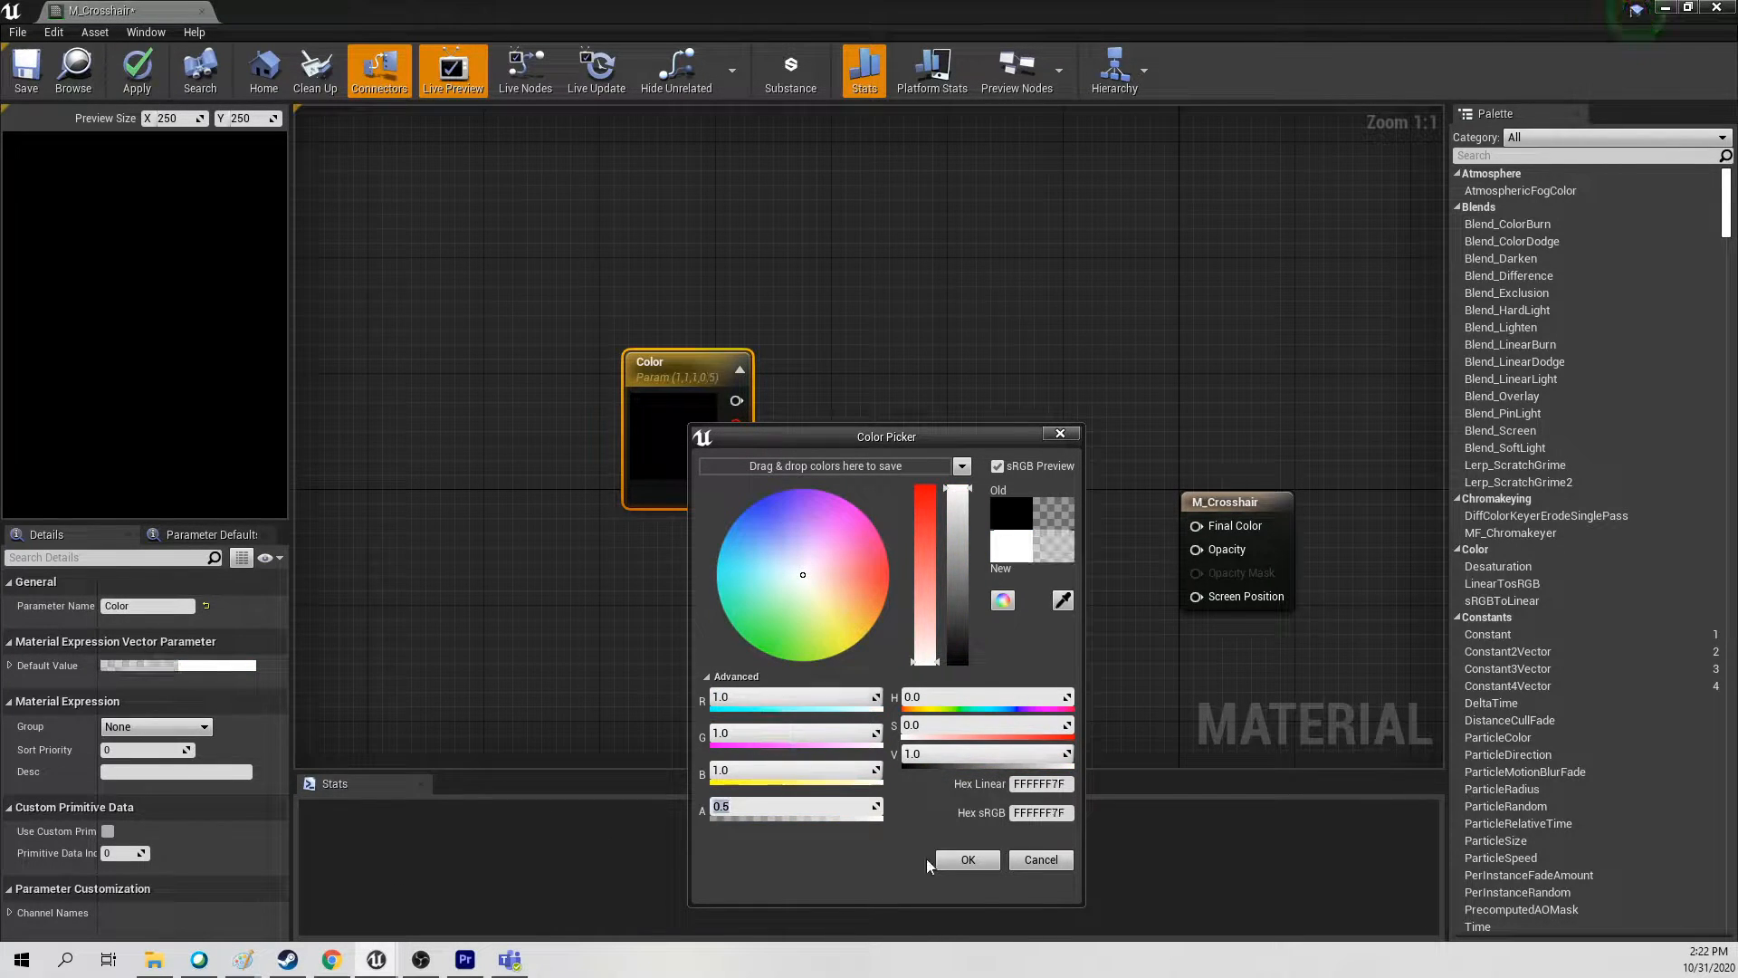
{"action": "left_click", "coordinate": [968, 859]}
{"action": "left_click_drag", "start_coordinate": [689, 389], "coordinate": [680, 297]}
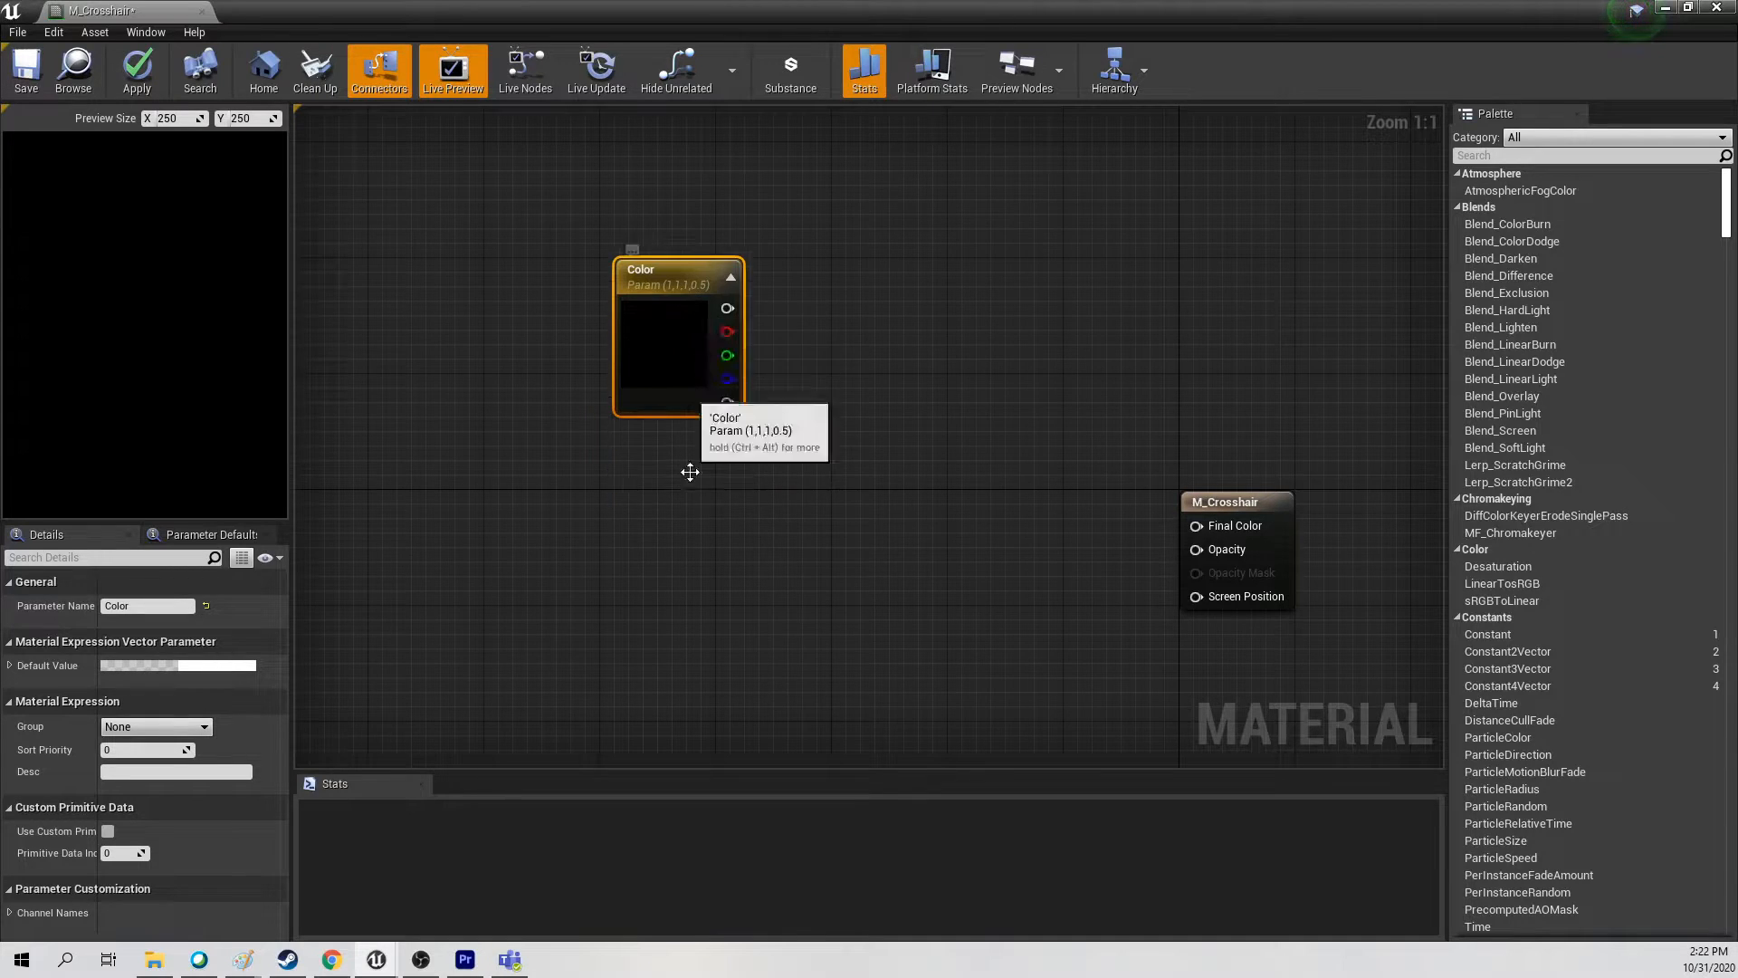
Add a RadialGradientExponential node below the Color parameter
{"action": "right_click_drag", "start_coordinate": [634, 497], "coordinate": [797, 489]}
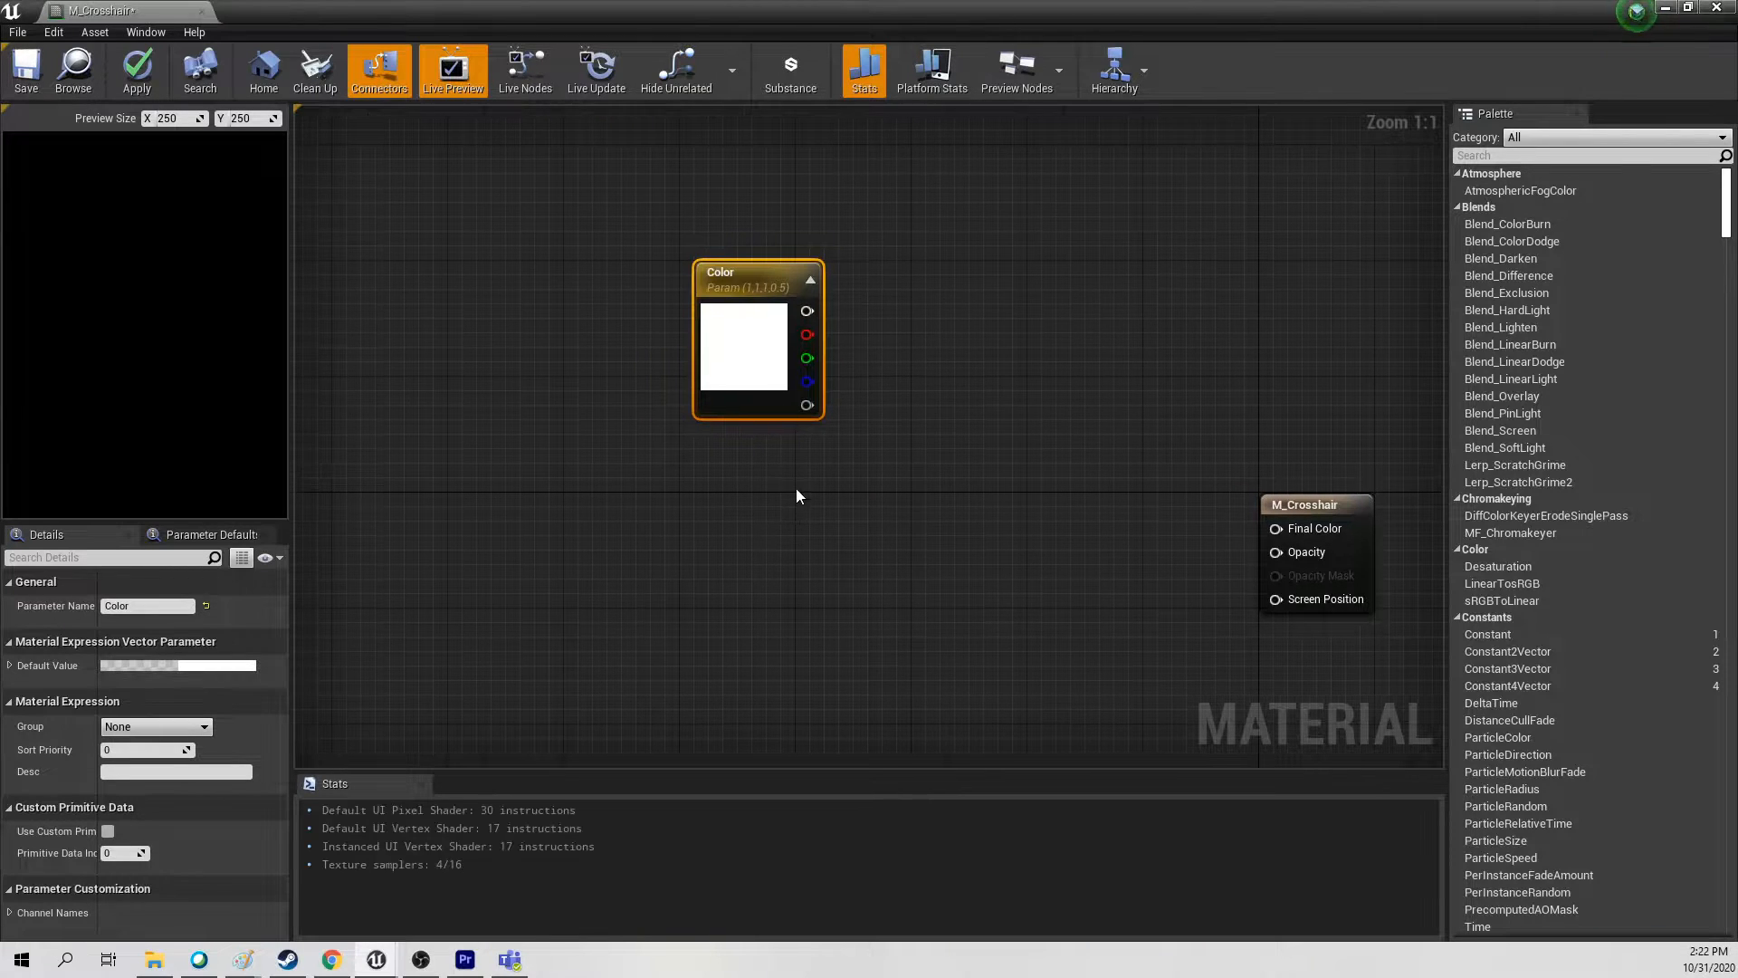
{"action": "right_click", "coordinate": [670, 469]}
{"action": "type", "text": "radialg"}
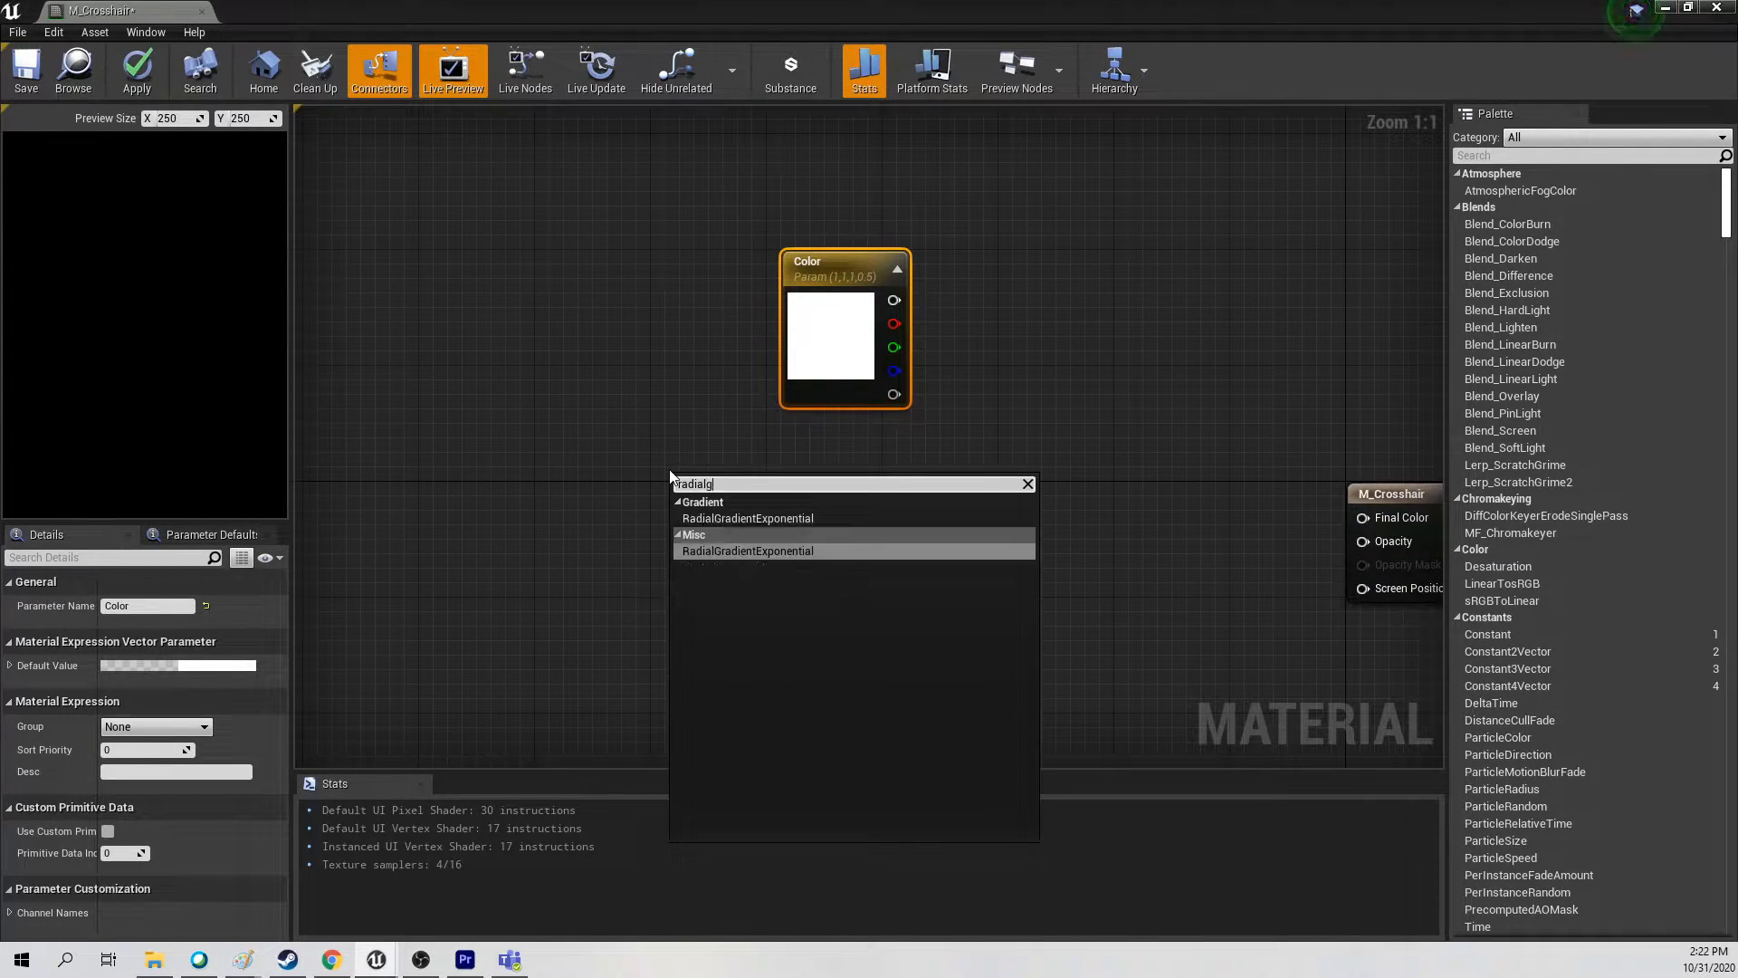
{"action": "type", "text": "rad"}
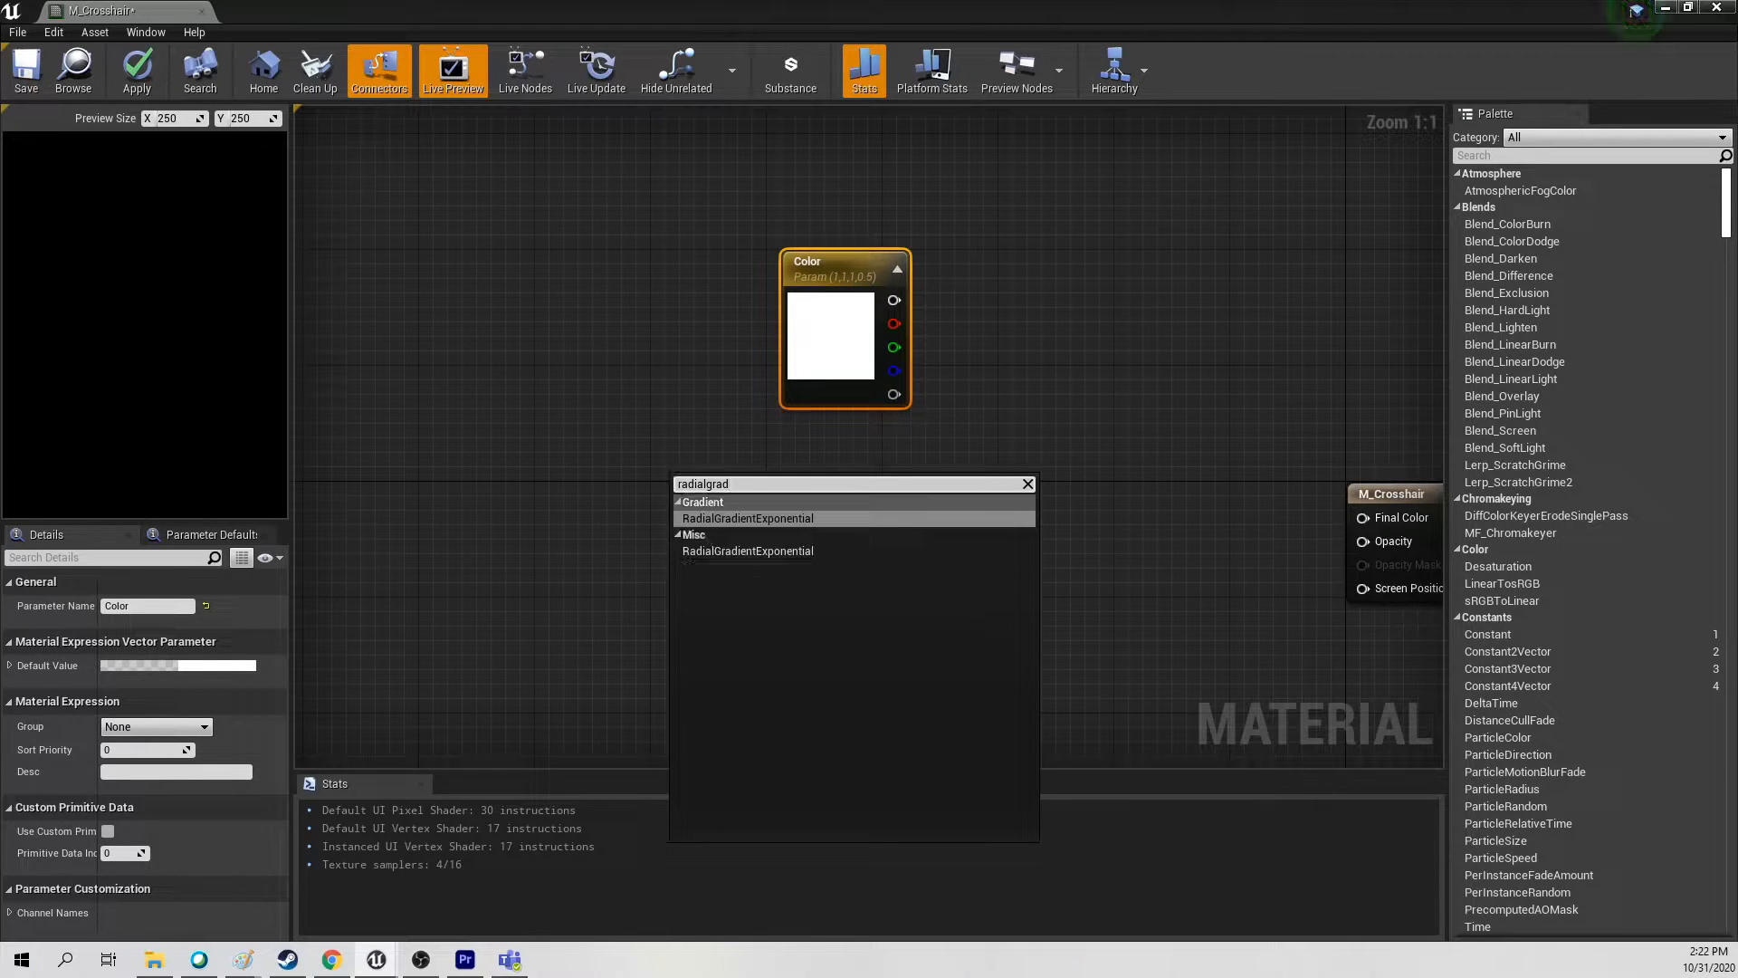
{"action": "key", "text": "Return"}
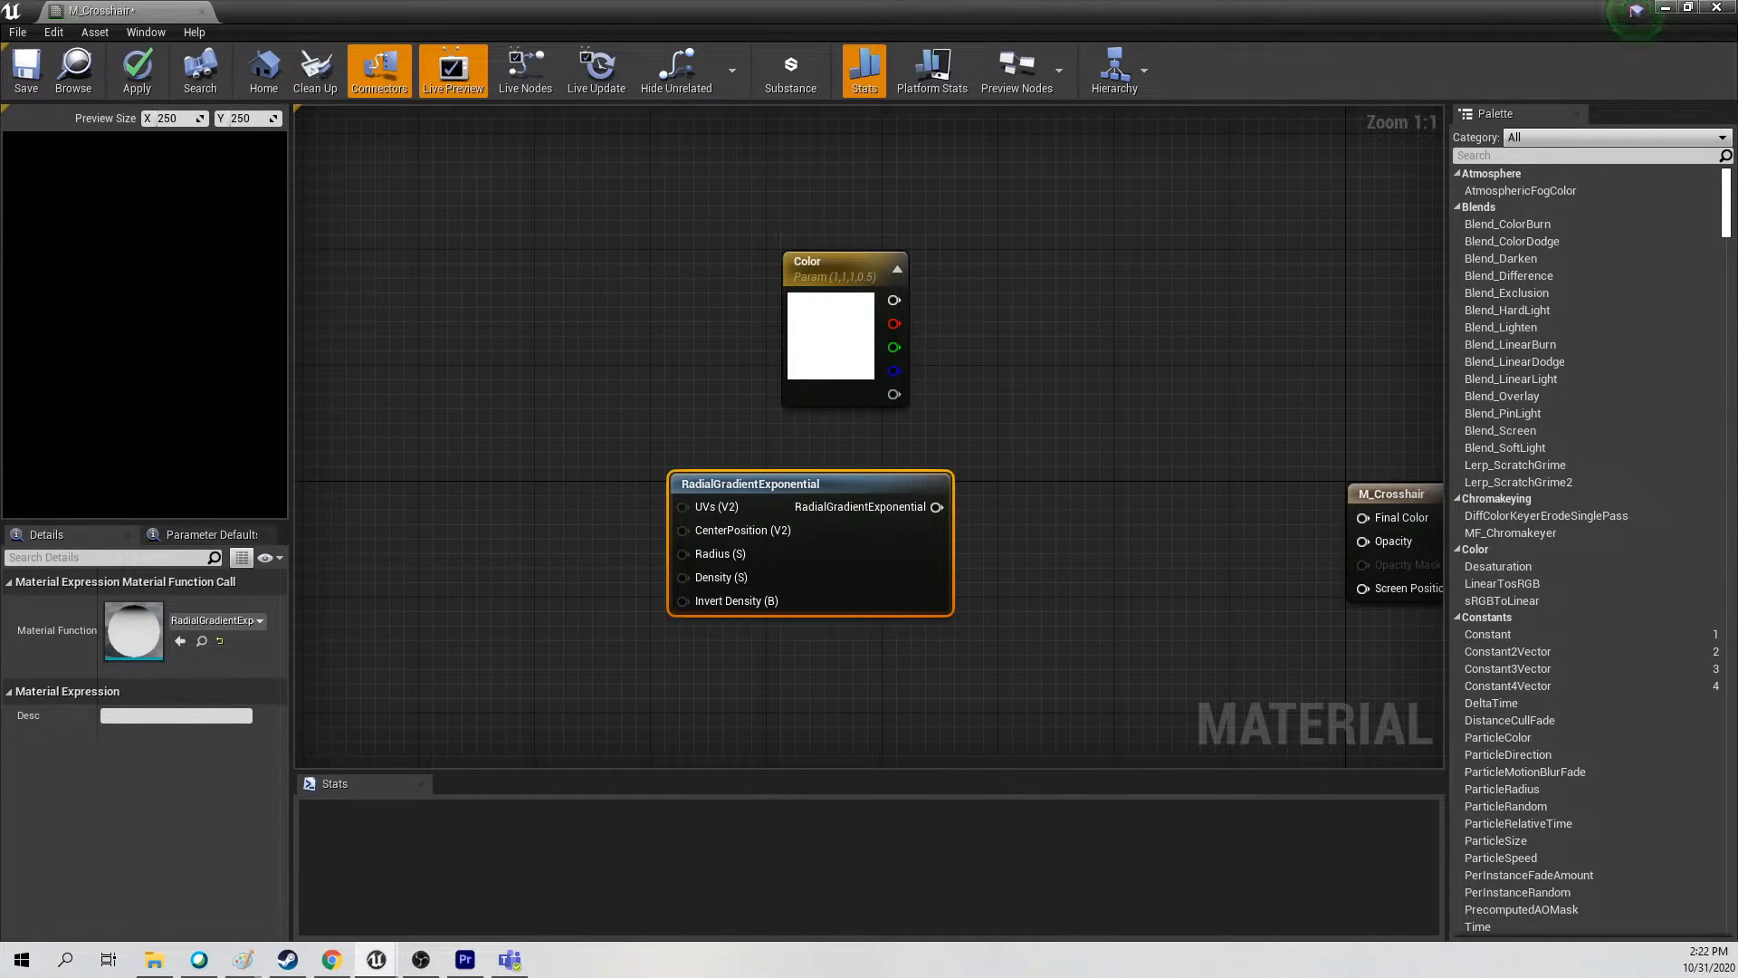
Add two Constant nodes, one above the other, beside the inputs of the RadialGradientExponential node
{"action": "right_click_drag", "start_coordinate": [885, 486], "coordinate": [1044, 456]}
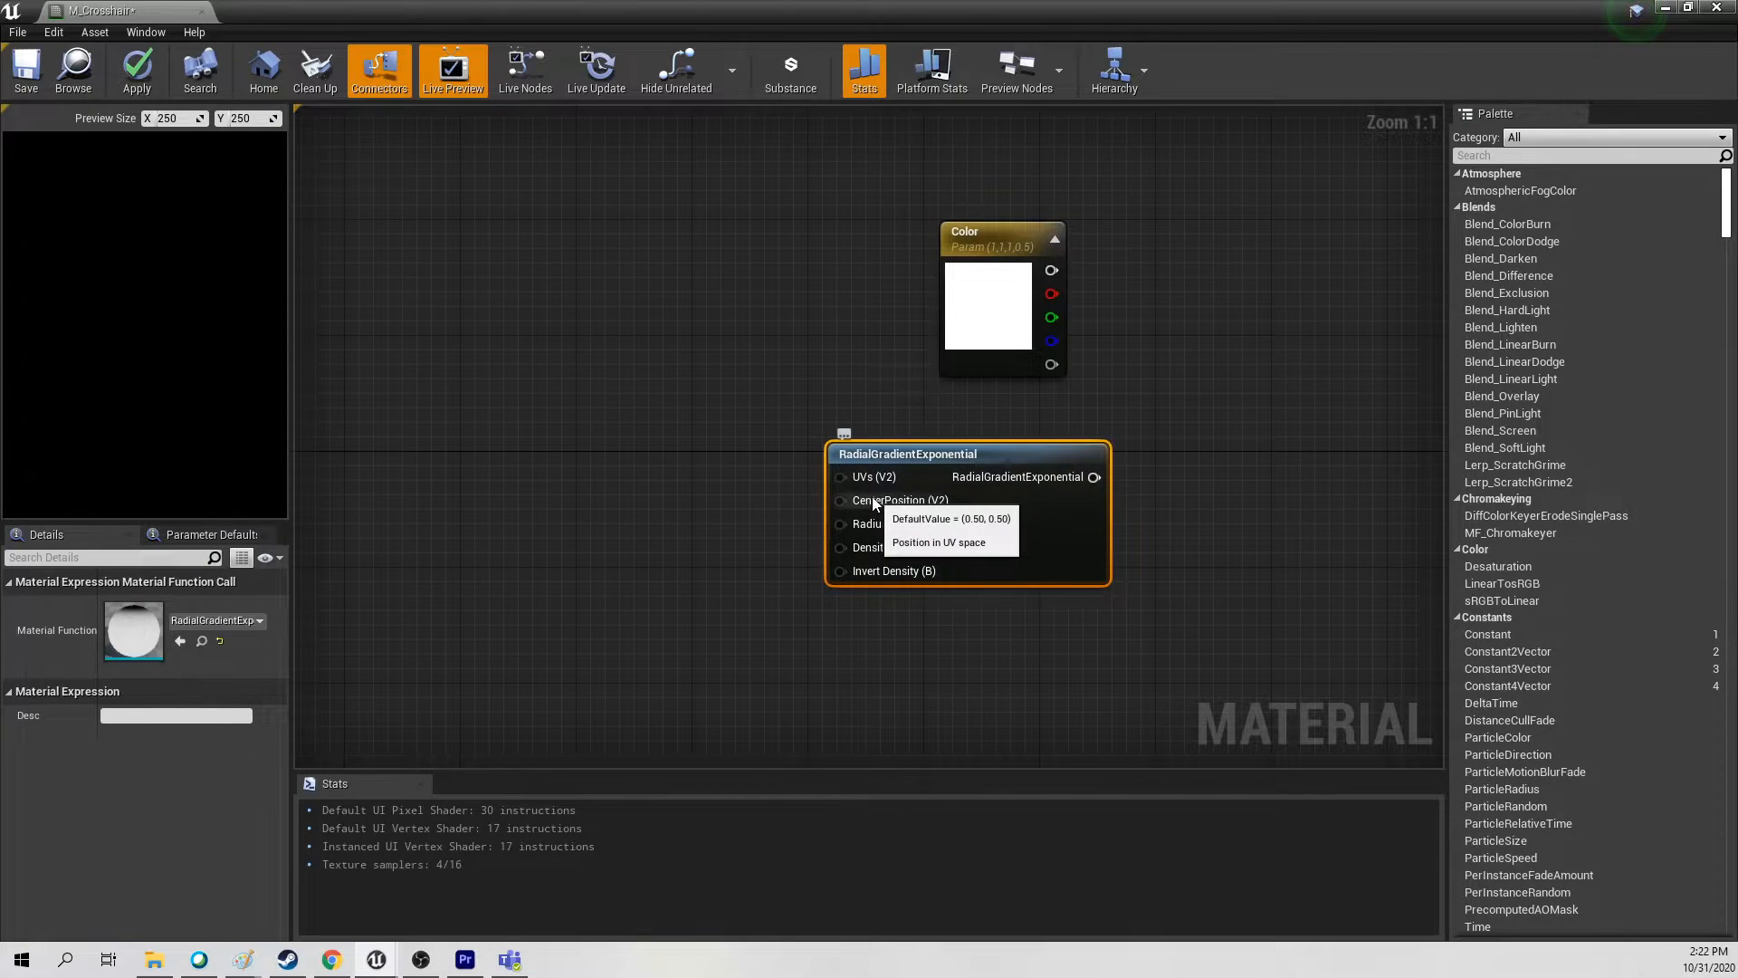
{"action": "left_click", "coordinate": [725, 532]}
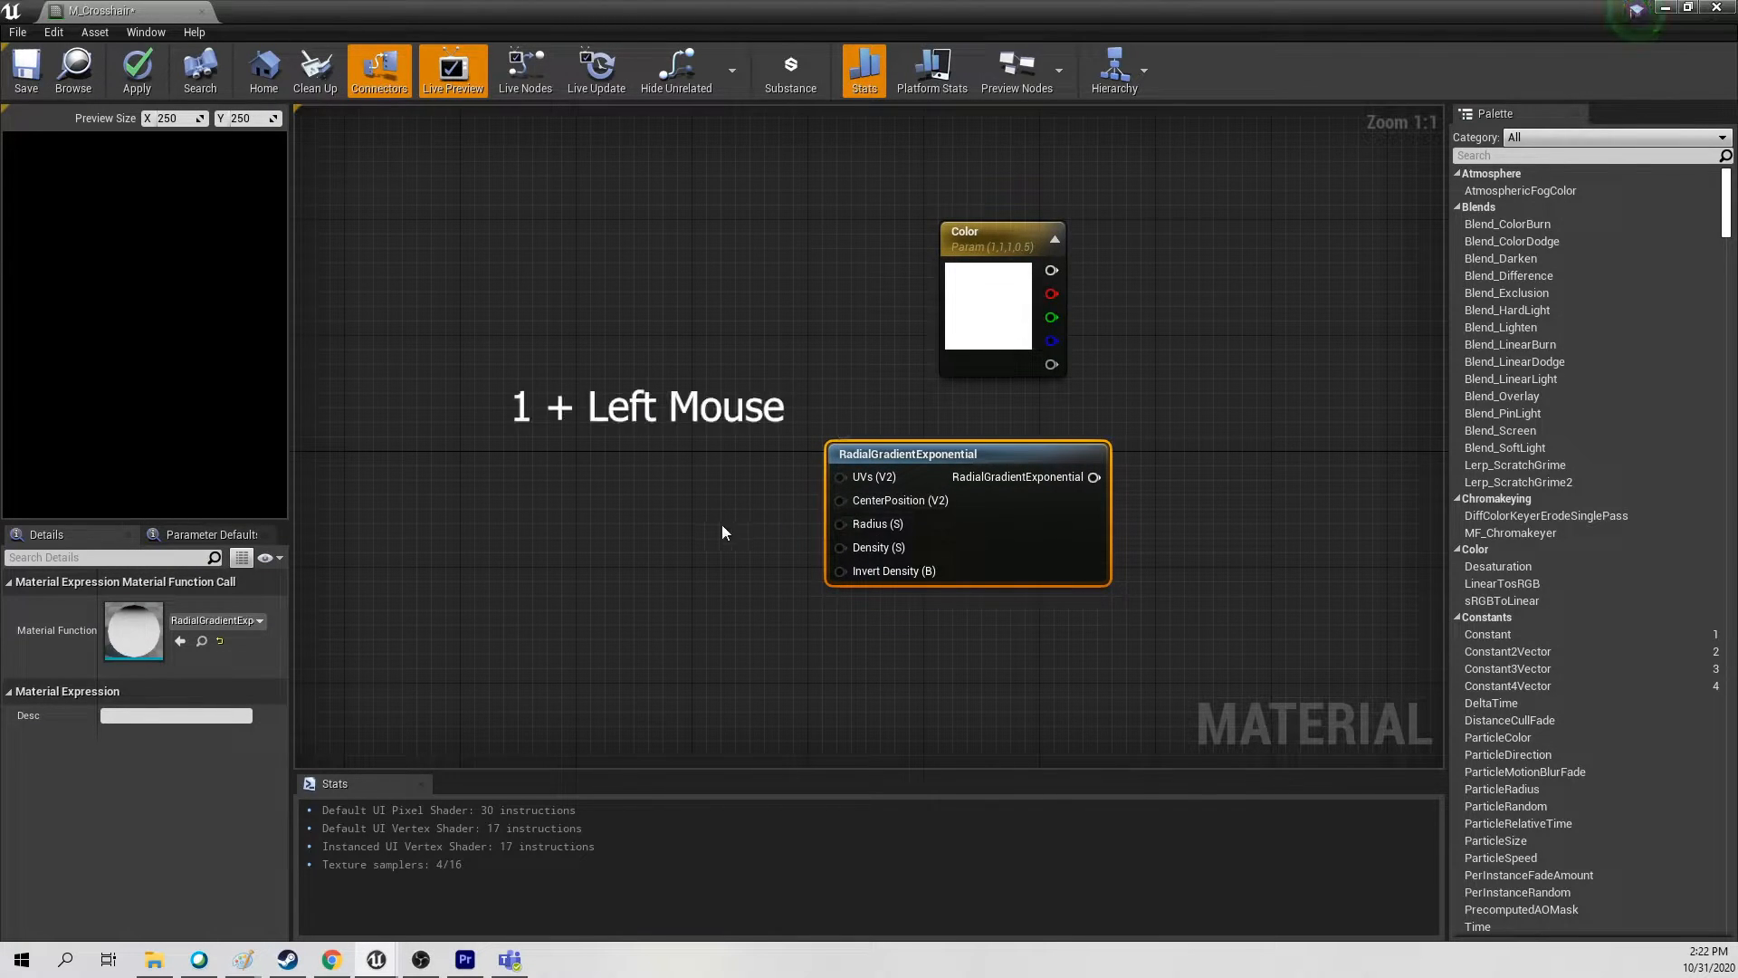
{"action": "left_click", "coordinate": [642, 541]}
{"action": "left_click", "coordinate": [645, 605]}
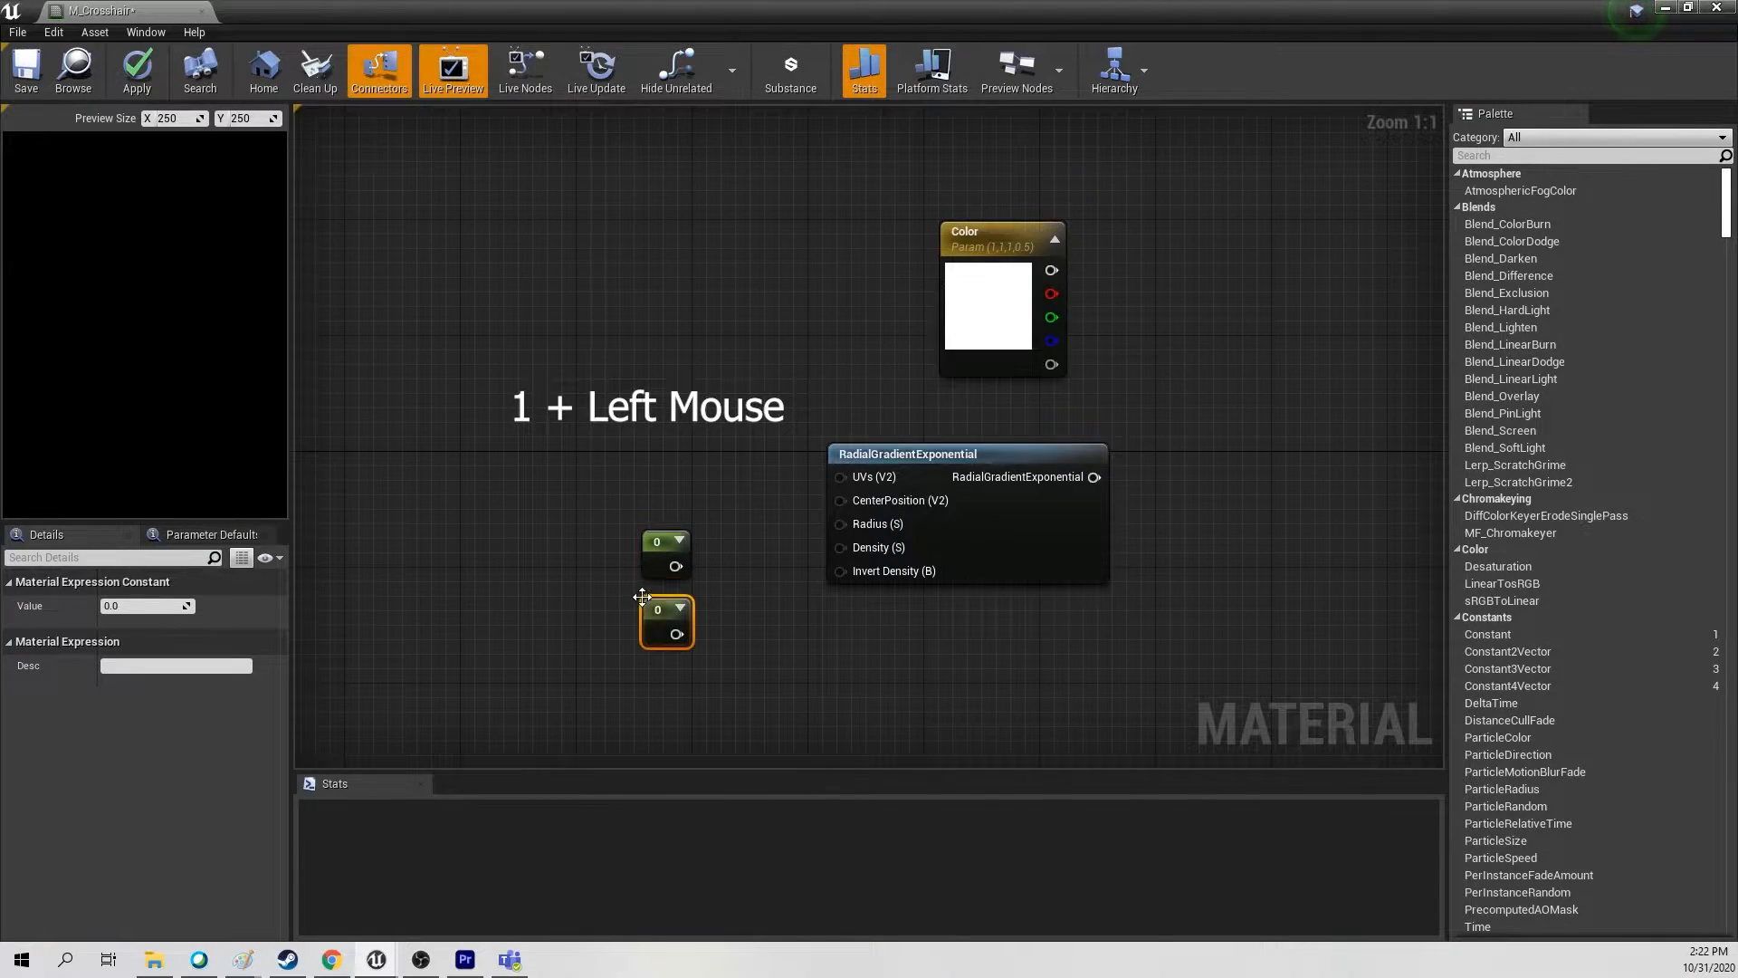
Set the upper constant to 0.1 and the lower to 50, and connect them to the gradient's Radius and Density inputs respectively
{"action": "left_click", "coordinate": [658, 548]}
{"action": "left_click", "coordinate": [136, 605]}
{"action": "type", "text": "0.1"}
{"action": "key", "text": "Return"}
{"action": "left_click", "coordinate": [660, 605]}
{"action": "left_click", "coordinate": [140, 607]}
{"action": "type", "text": "50"}
{"action": "key", "text": "Return"}
{"action": "left_click_drag", "start_coordinate": [685, 566], "coordinate": [841, 523]}
{"action": "left_click_drag", "start_coordinate": [683, 634], "coordinate": [841, 547]}
Multiply the Color parameter's RGB output by the RadialGradientExponential output and connect the product to Final Color
{"action": "right_click_drag", "start_coordinate": [1096, 493], "coordinate": [776, 518]}
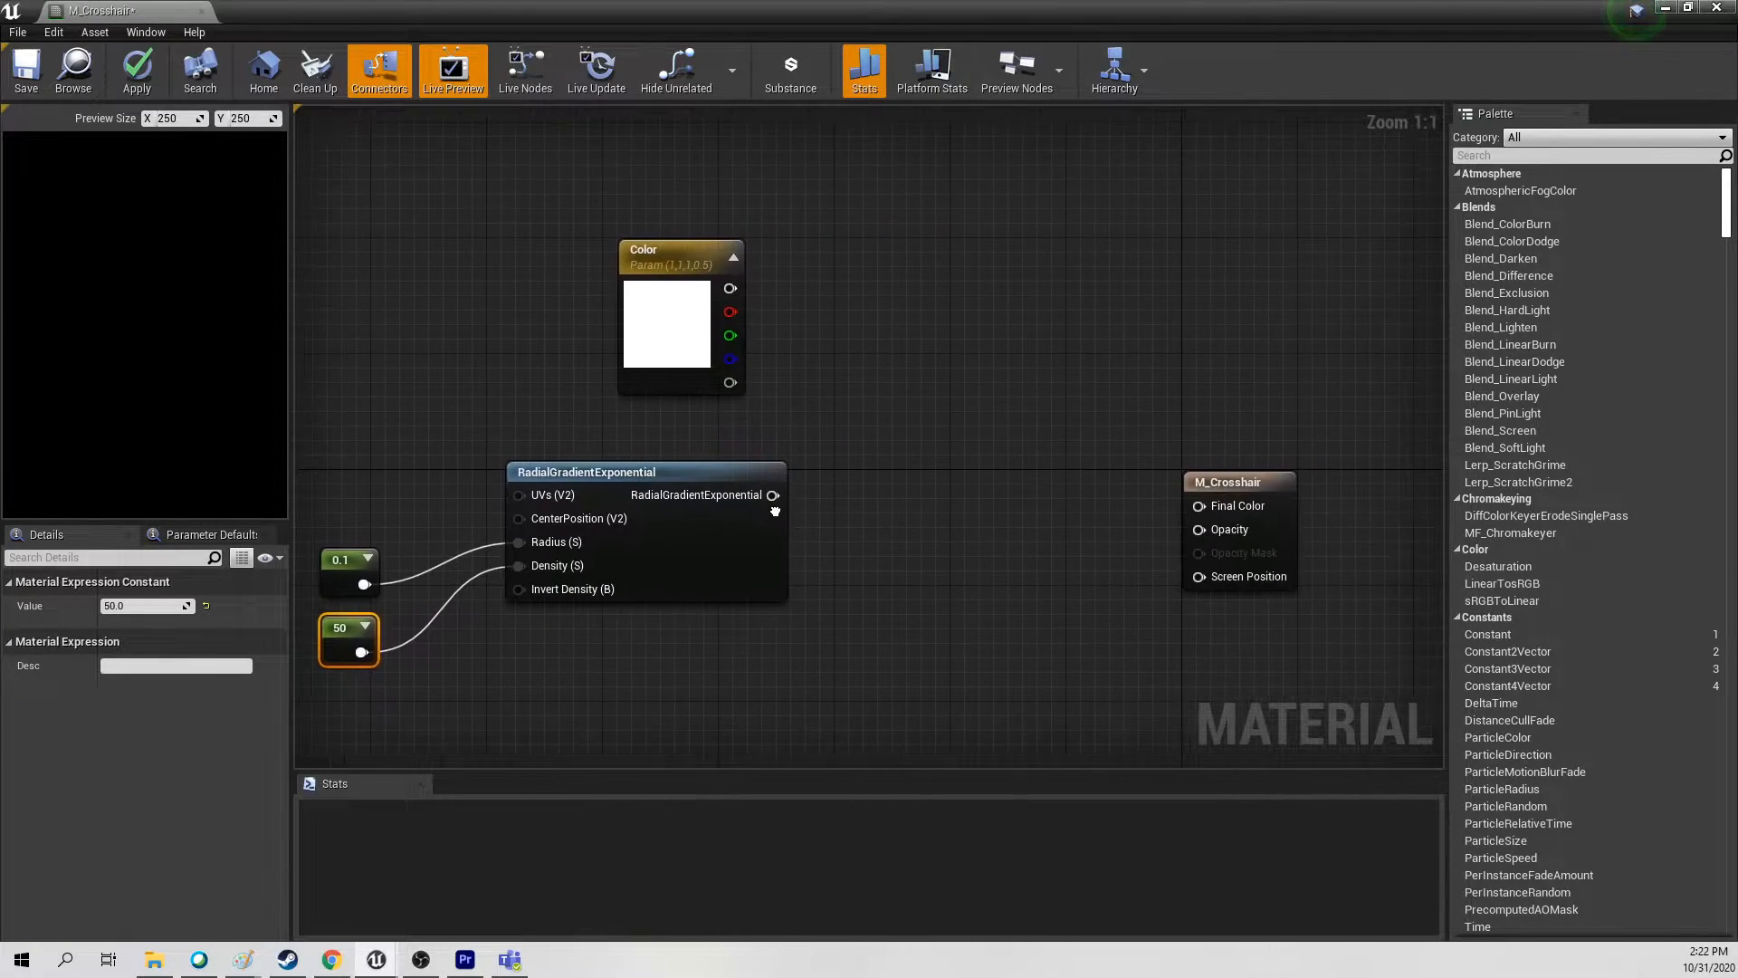
{"action": "right_click_drag", "start_coordinate": [766, 259], "coordinate": [712, 283]}
{"action": "left_click_drag", "start_coordinate": [676, 311], "coordinate": [858, 474]}
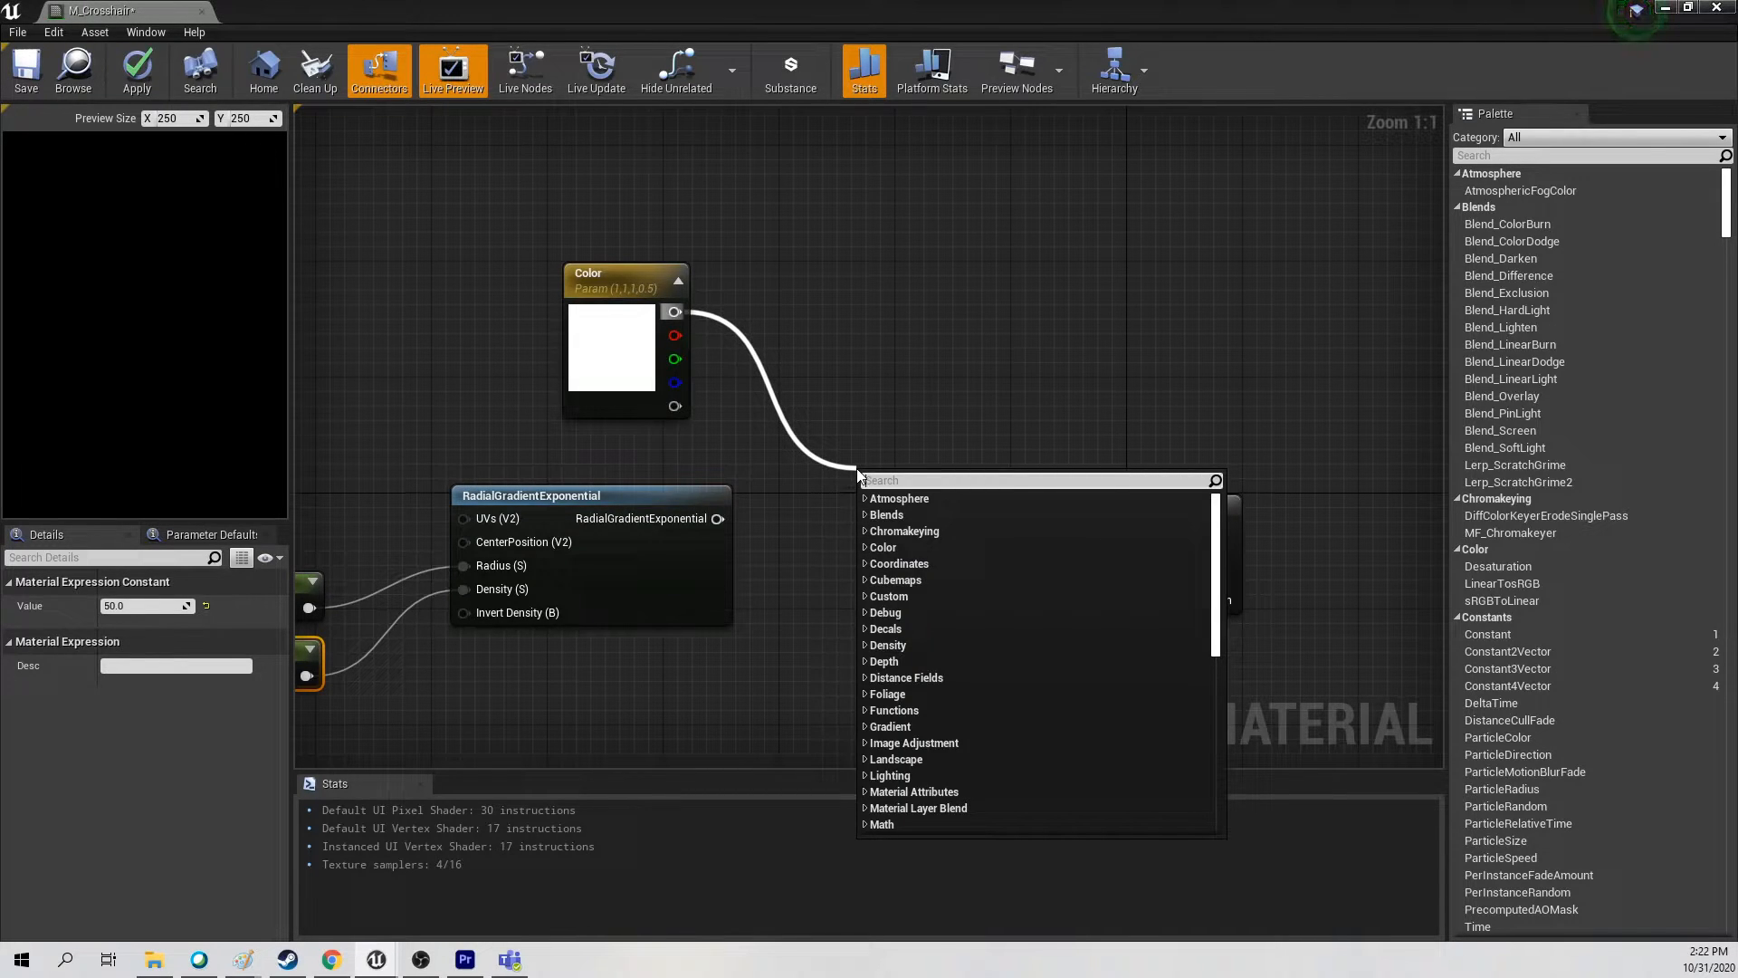
{"action": "type", "text": "*"}
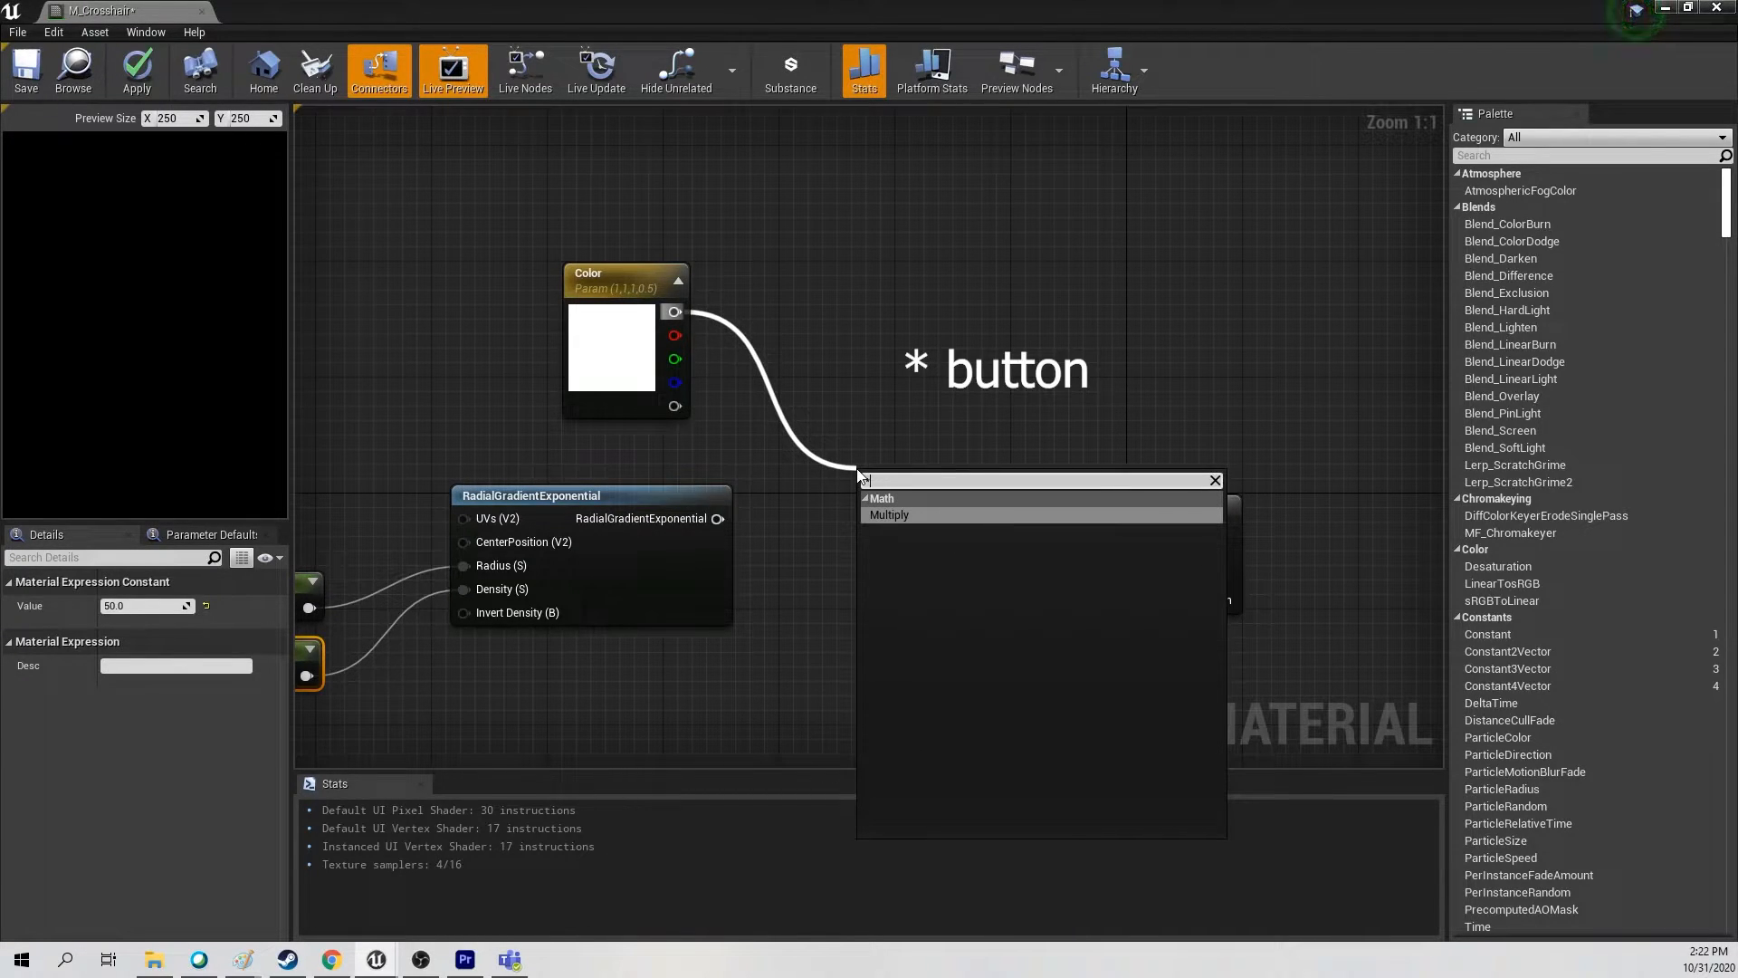
{"action": "key", "text": "Return"}
{"action": "left_click_drag", "start_coordinate": [717, 518], "coordinate": [1145, 529]}
{"action": "left_click_drag", "start_coordinate": [907, 437], "coordinate": [1009, 438]}
Add a second Multiply node combining Color's alpha output with the radial gradient, and connect its result to Opacity
{"action": "left_click_drag", "start_coordinate": [673, 406], "coordinate": [901, 561]}
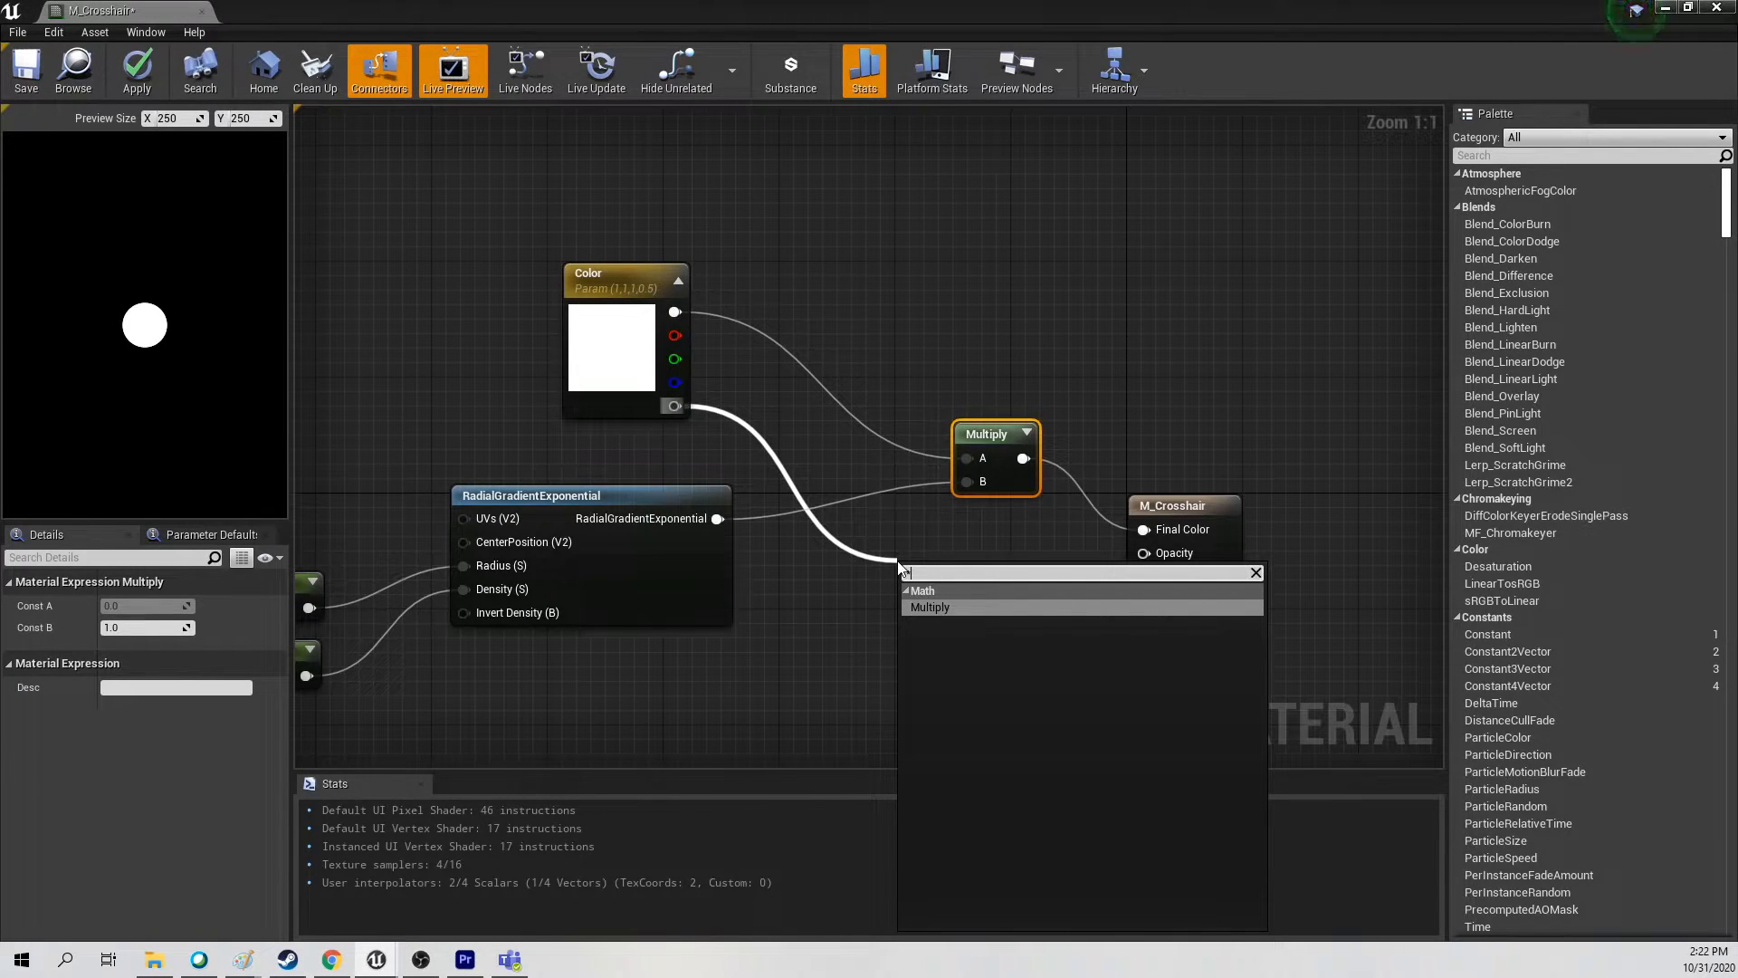
{"action": "left_click", "coordinate": [929, 606]}
{"action": "left_click_drag", "start_coordinate": [938, 573], "coordinate": [934, 550]}
{"action": "left_click_drag", "start_coordinate": [724, 527], "coordinate": [1158, 556]}
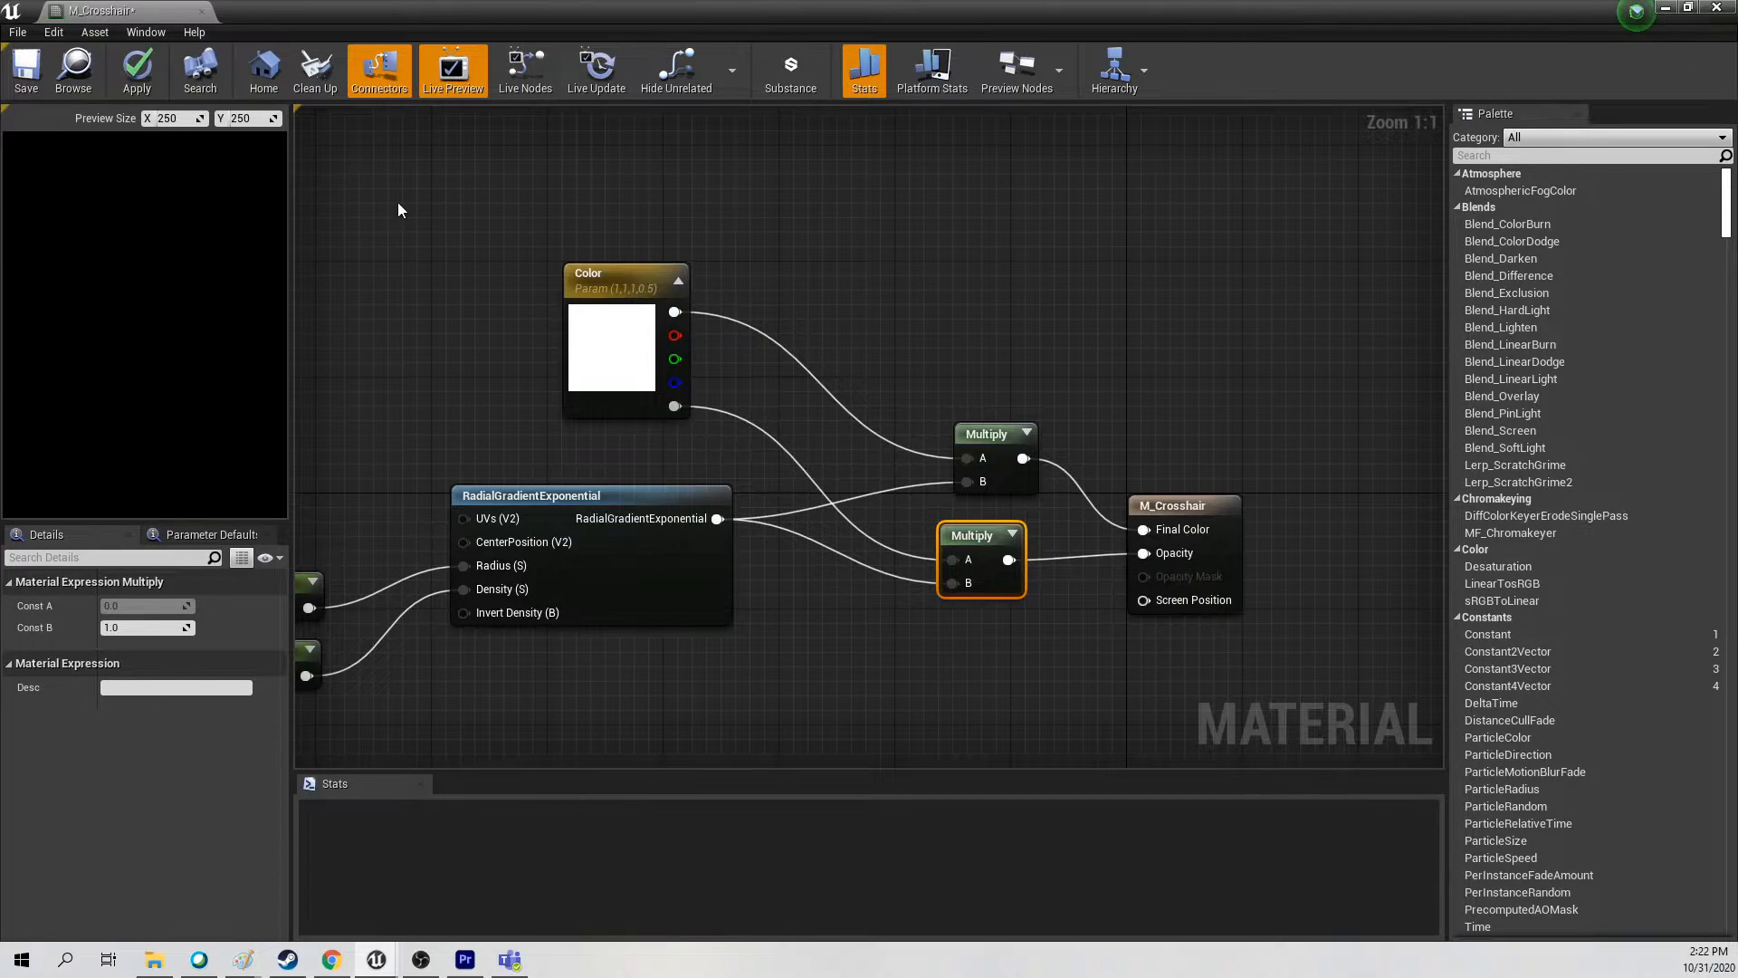
Save the M_Crosshair material and close its editor
{"action": "left_click", "coordinate": [26, 88]}
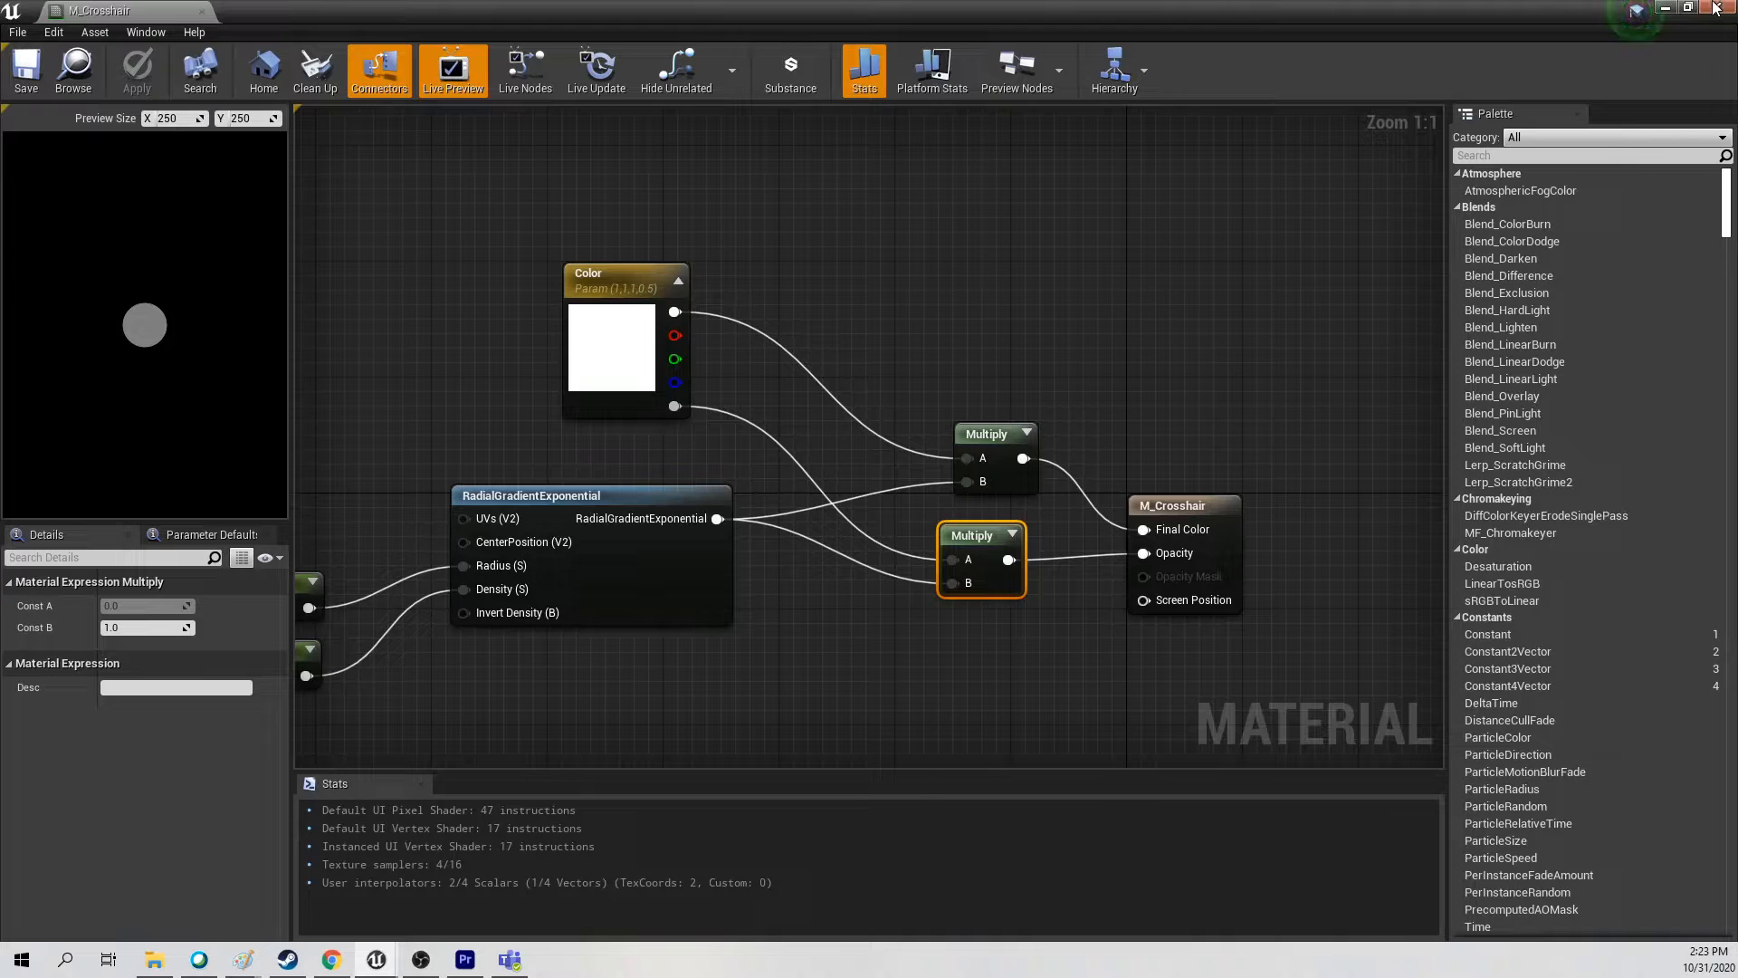
{"action": "left_click", "coordinate": [1719, 8]}
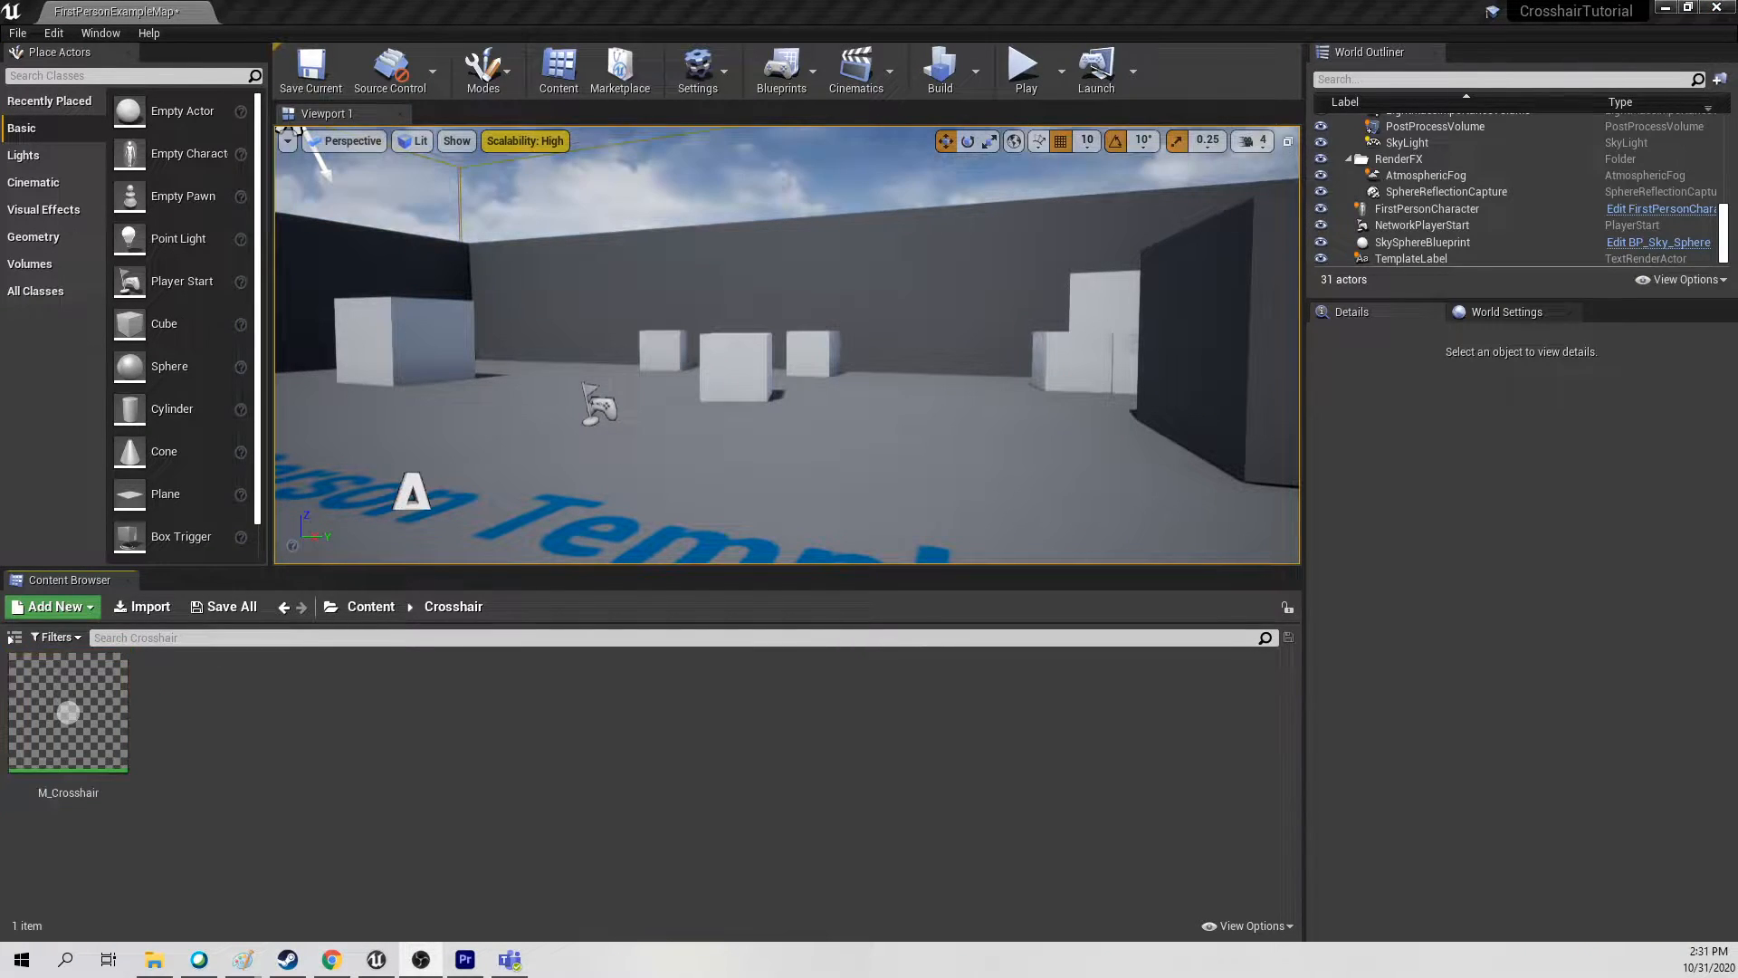
Create a Widget Blueprint named WG_Crosshair in the Crosshair folder
{"action": "right_click", "coordinate": [242, 741]}
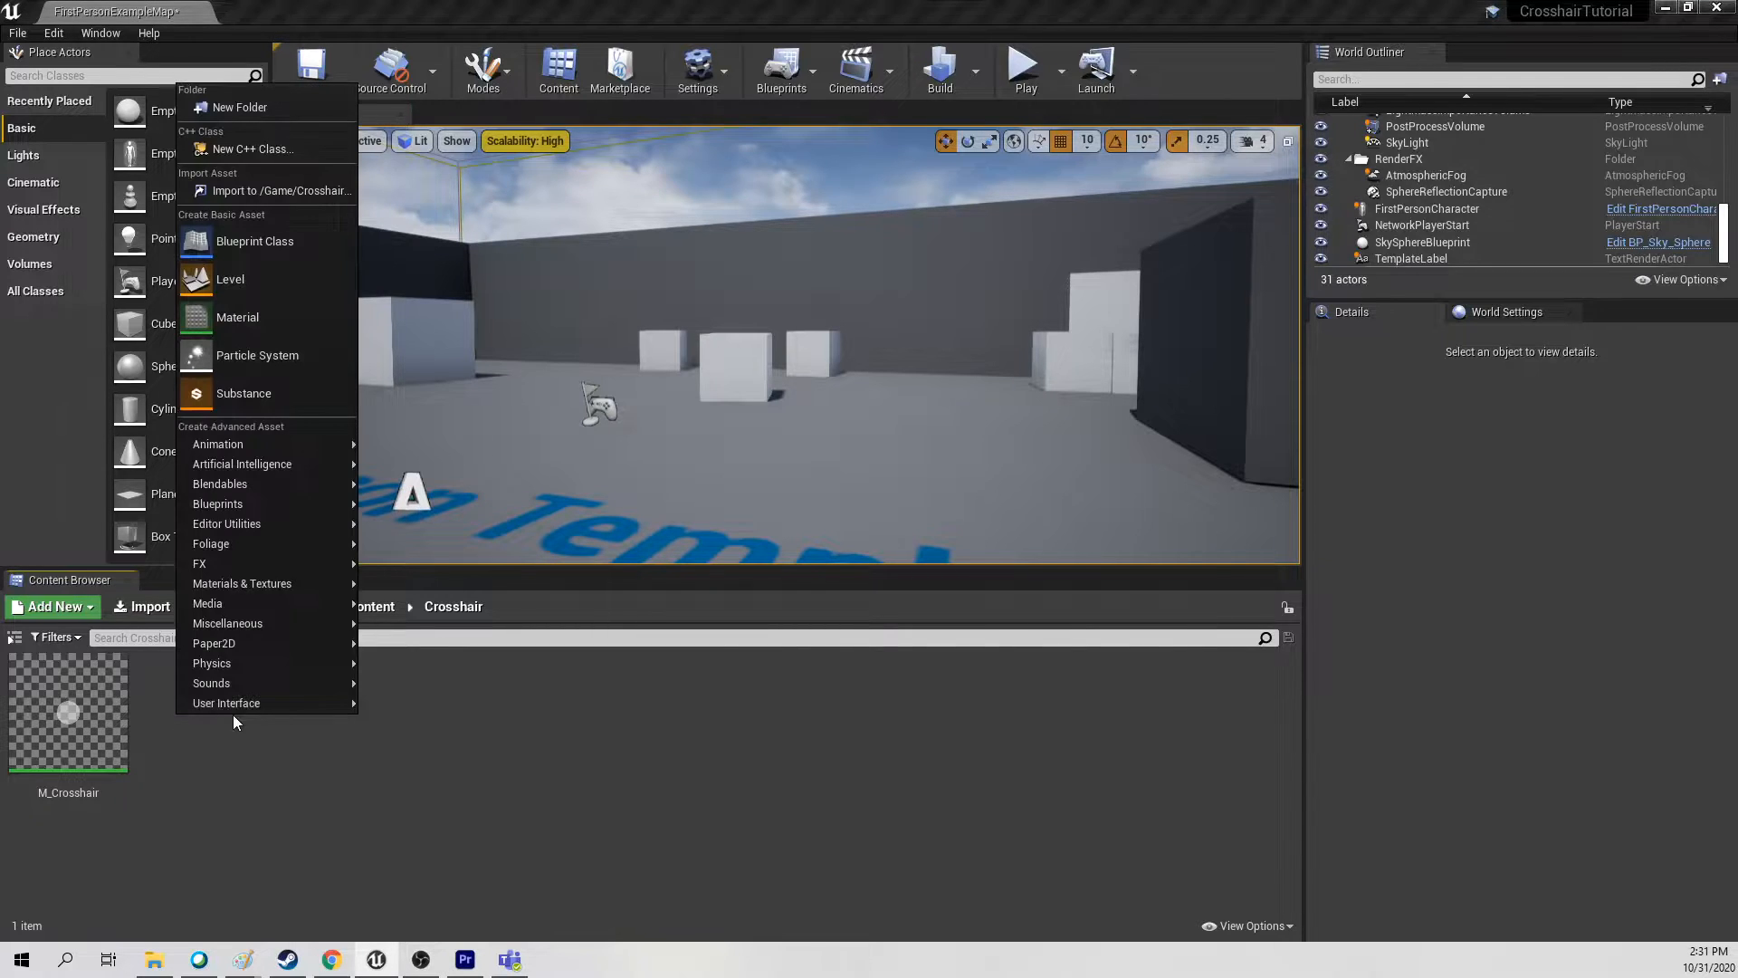
{"action": "mouse_move", "coordinate": [268, 708]}
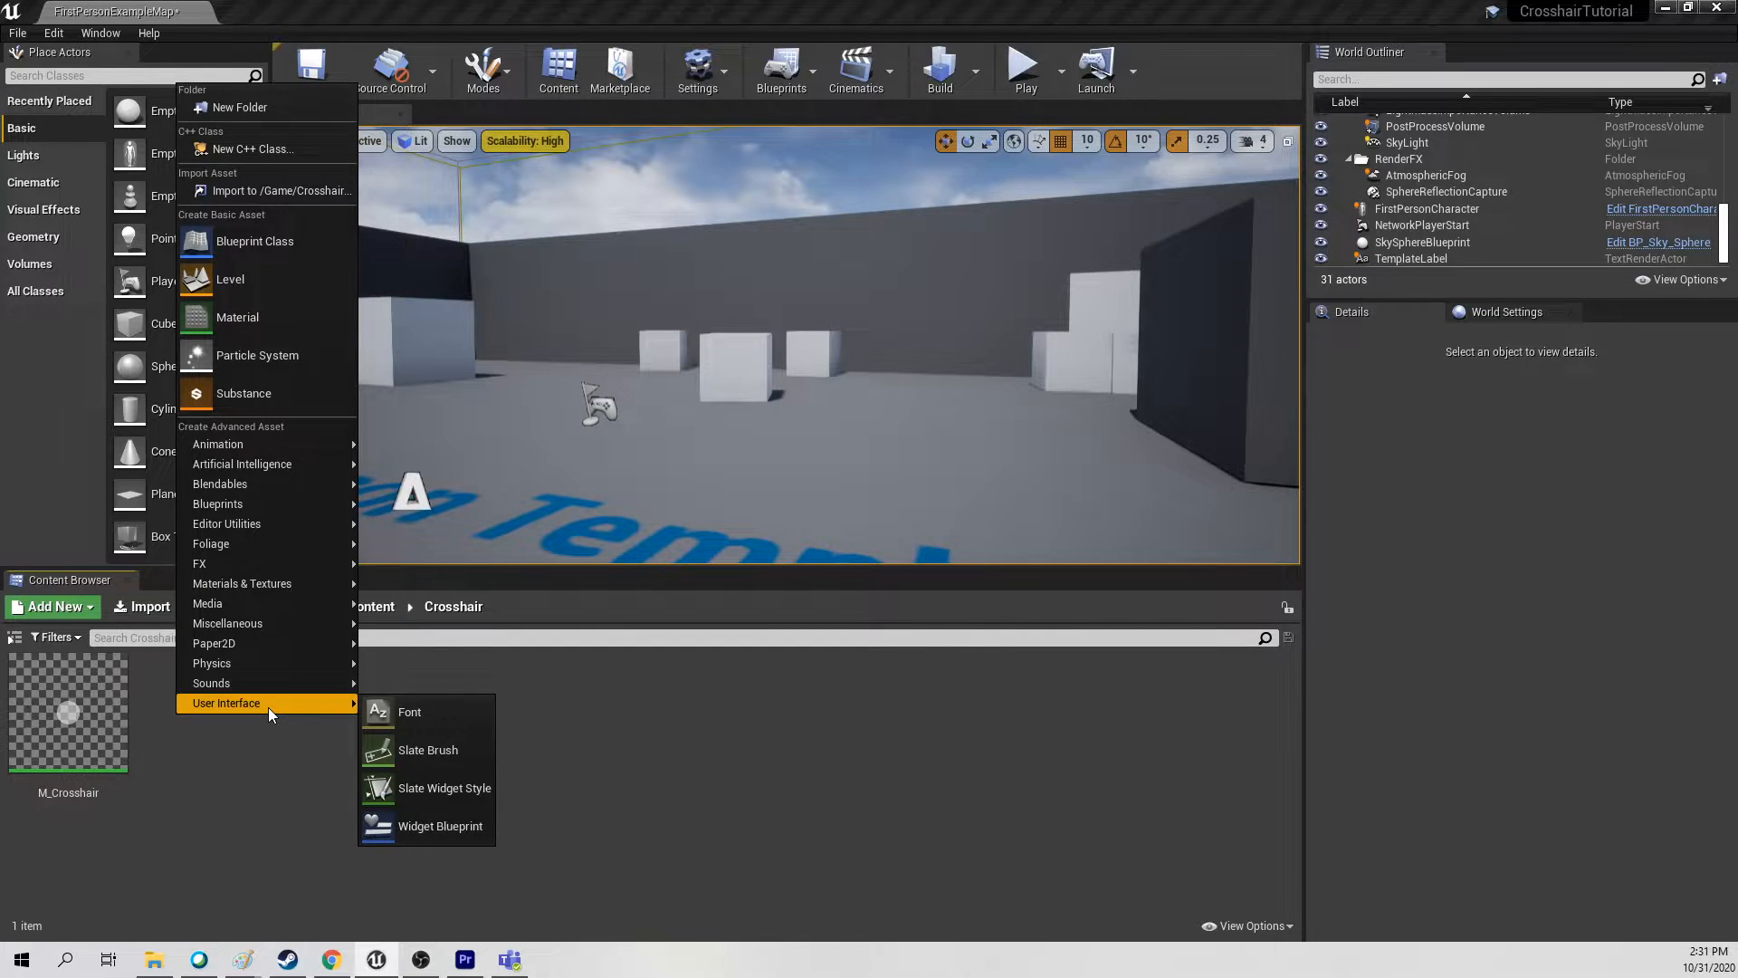
{"action": "left_click", "coordinate": [431, 829]}
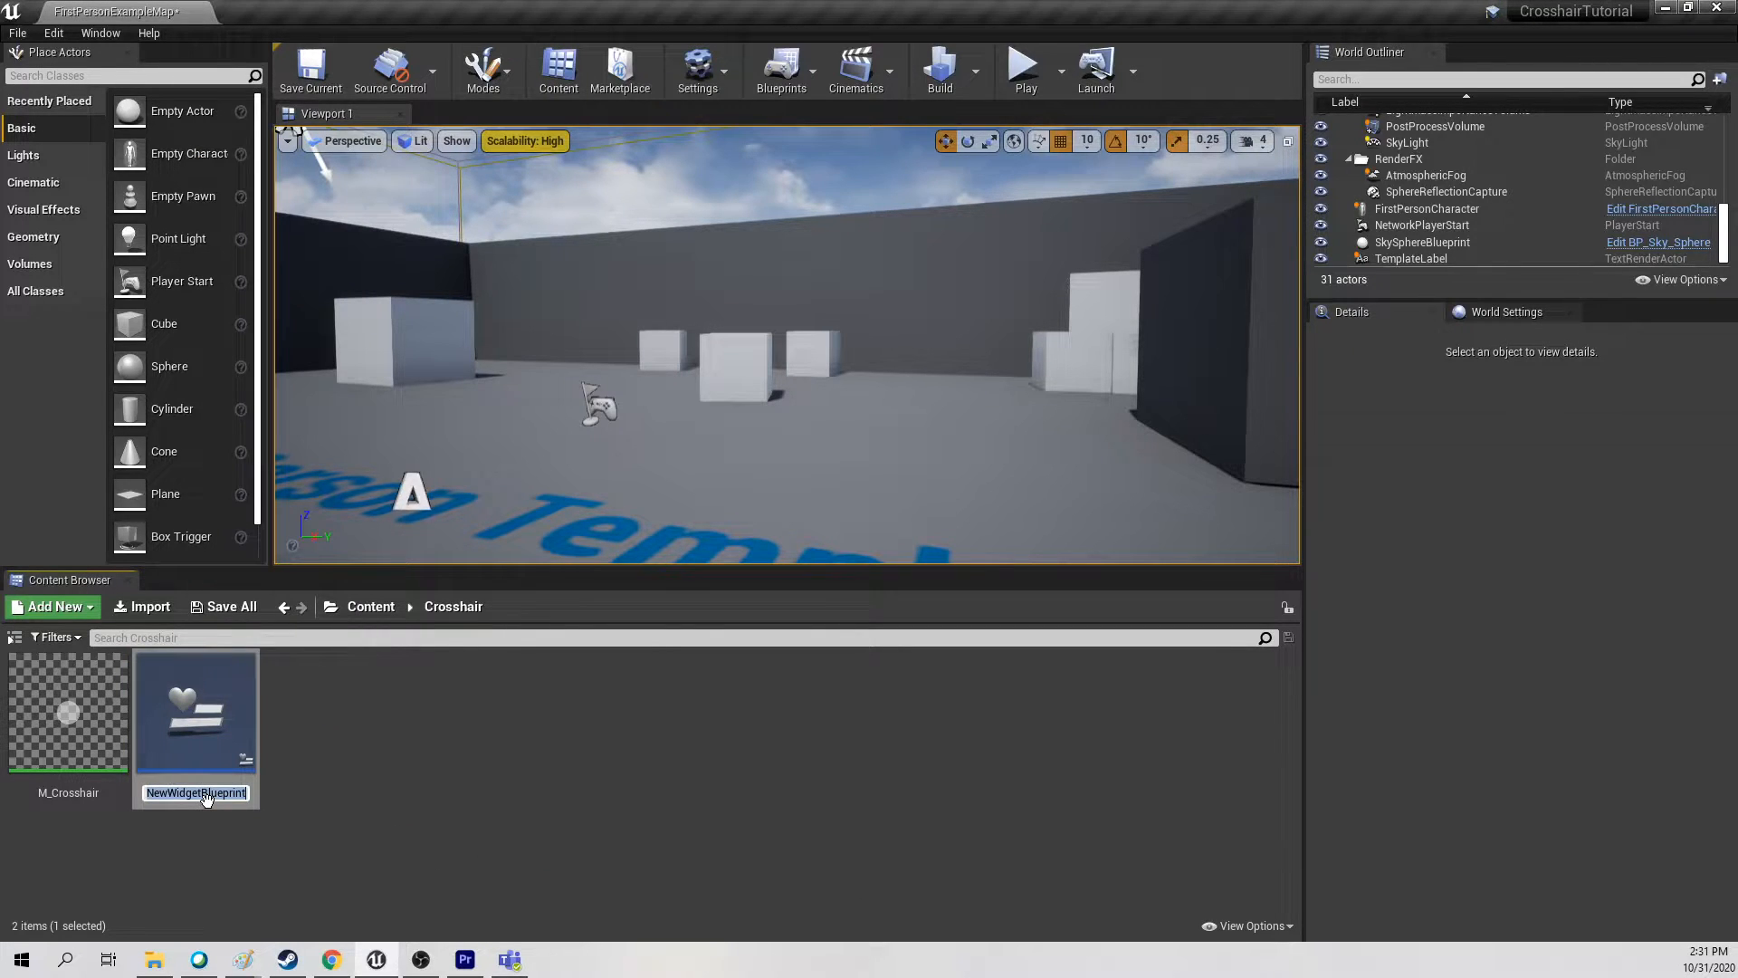
{"action": "type", "text": "WG_Crosshair"}
{"action": "key", "text": "Return"}
Open WG_Crosshair for editing and place an Image widget on its canvas at about X 996, Y 372
{"action": "double_click", "coordinate": [191, 711]}
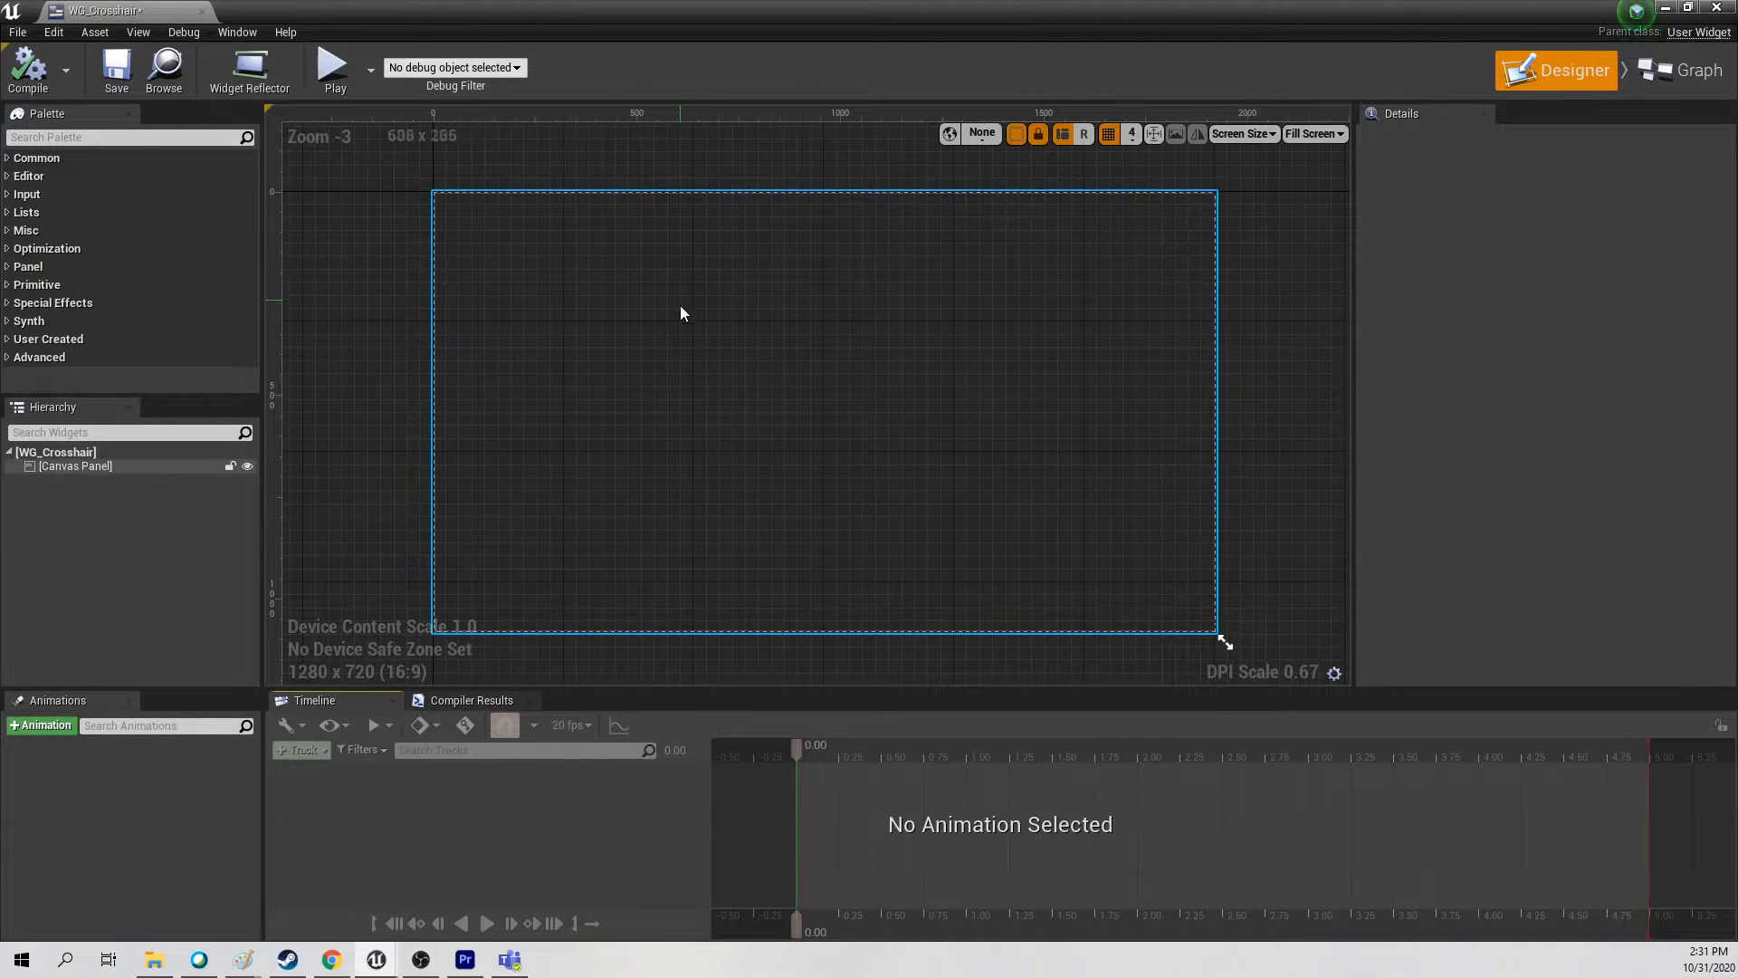
{"action": "left_click", "coordinate": [85, 138]}
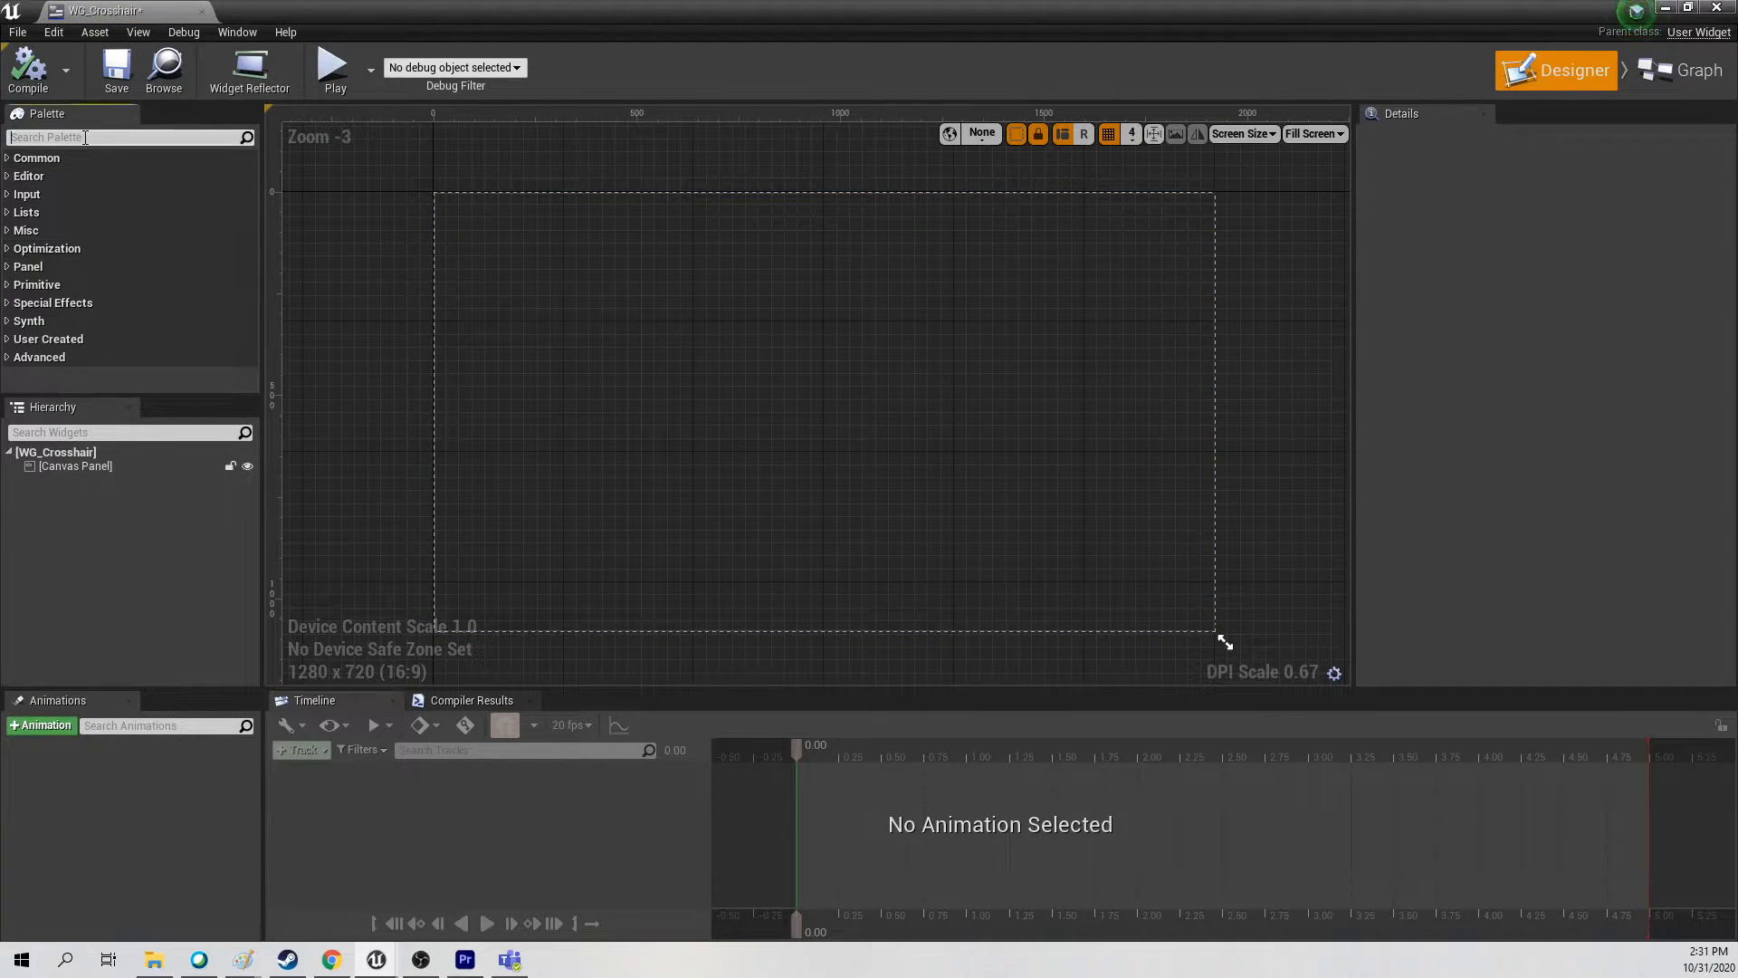
{"action": "type", "text": "image"}
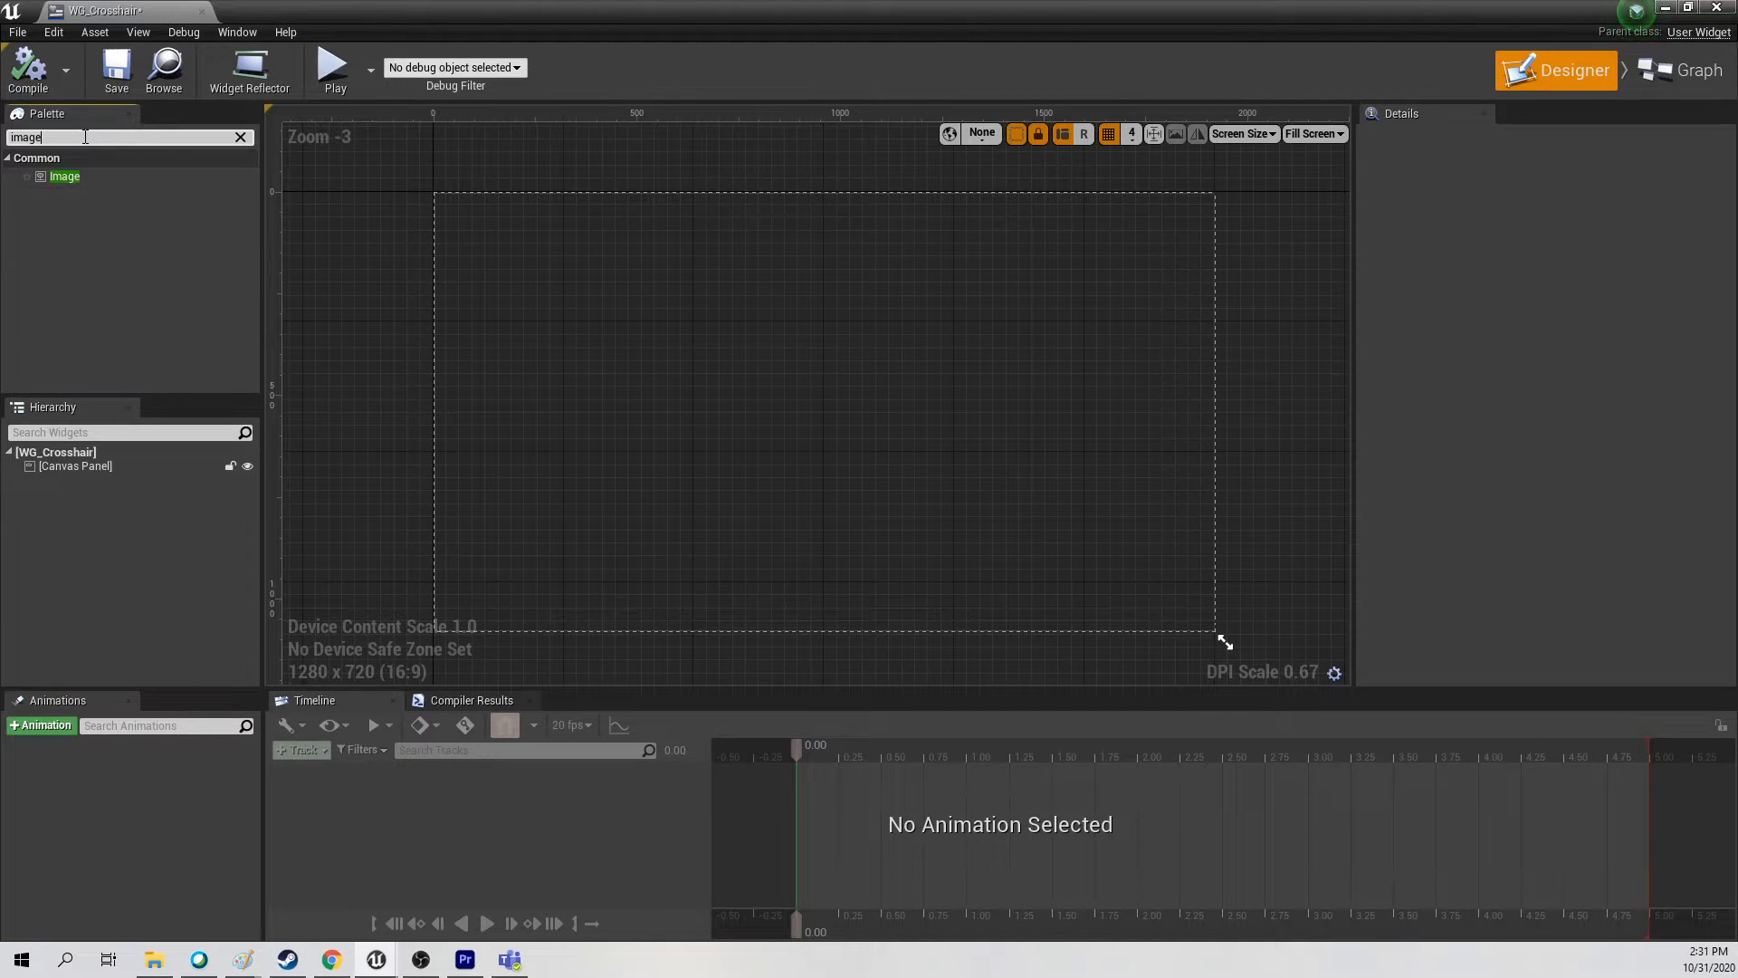
{"action": "left_click_drag", "start_coordinate": [73, 179], "coordinate": [851, 355]}
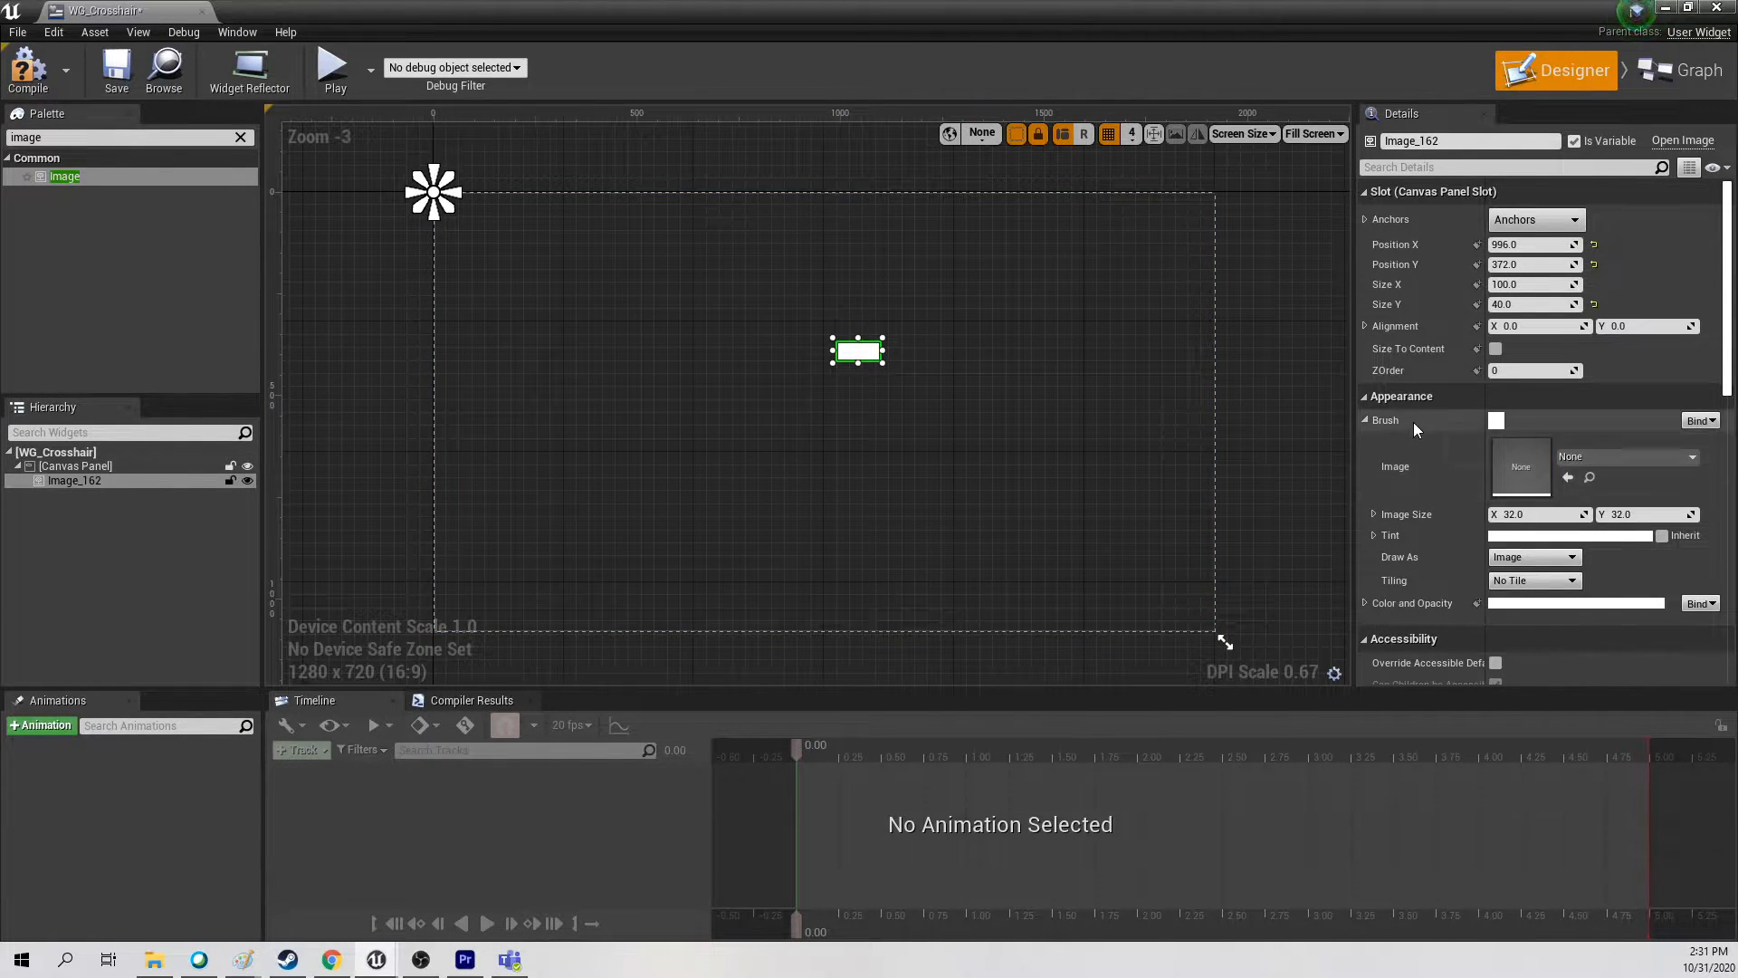
{"action": "scroll", "coordinate": [954, 378], "scroll_direction": "up", "scroll_amount": 1}
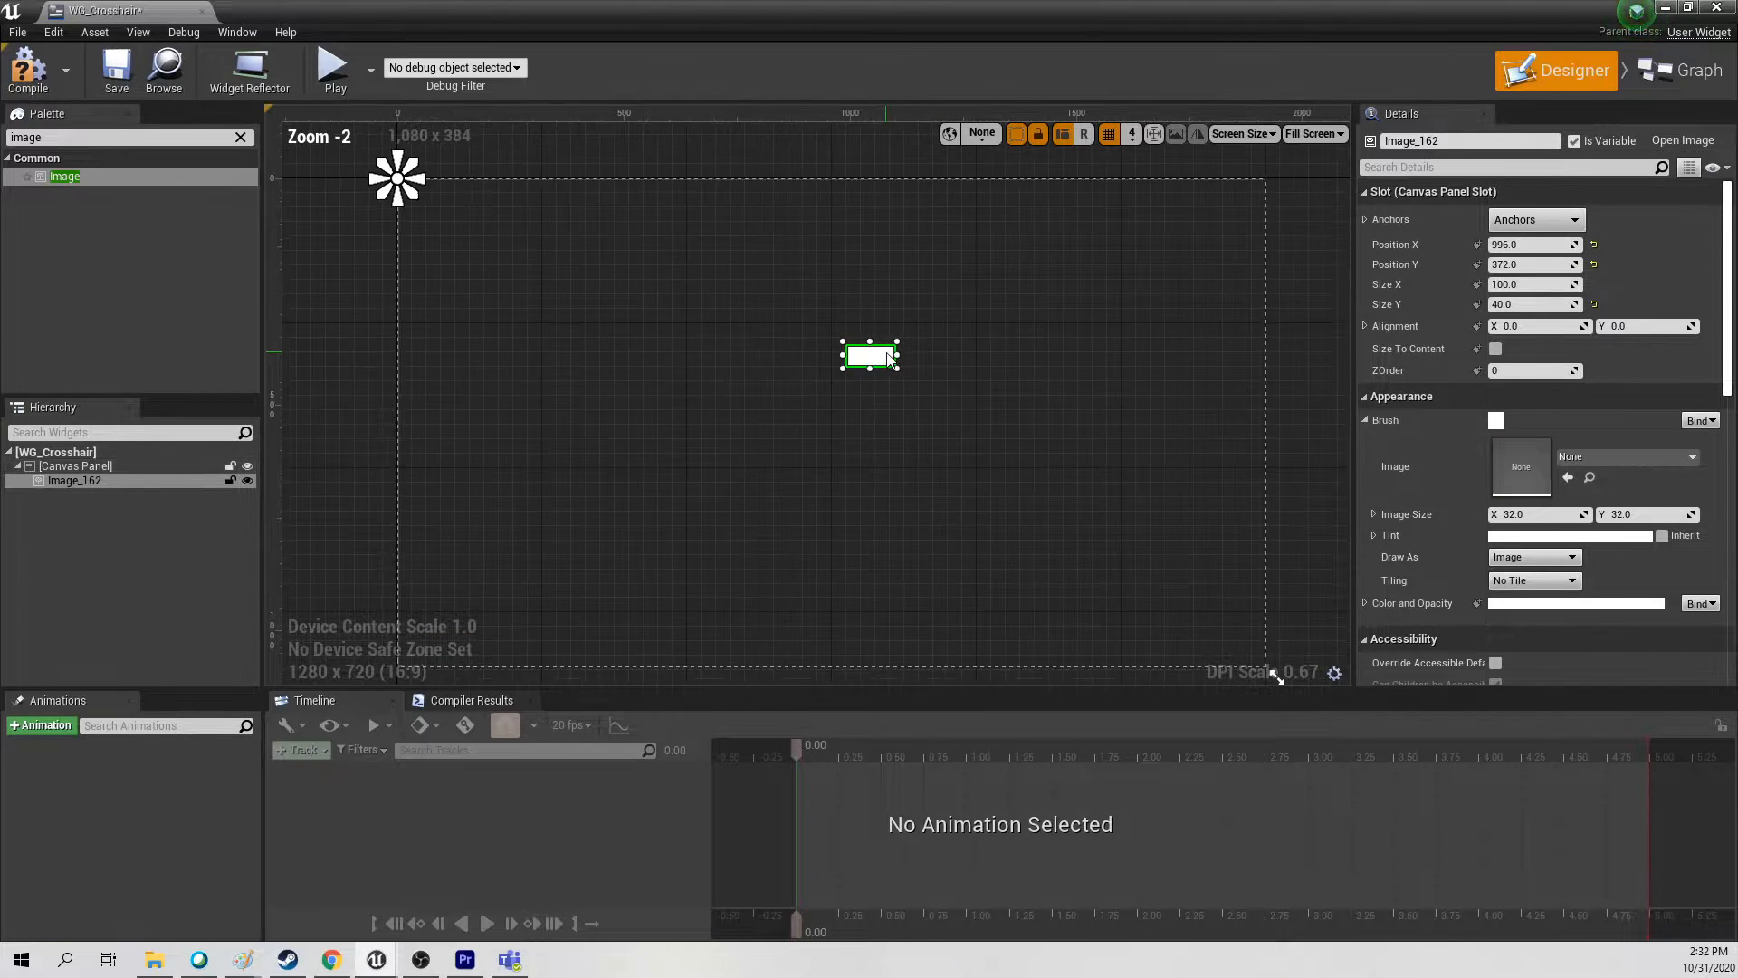
Assign the M_Crosshair material as the brush image of the Image widget
{"action": "left_click", "coordinate": [1627, 459]}
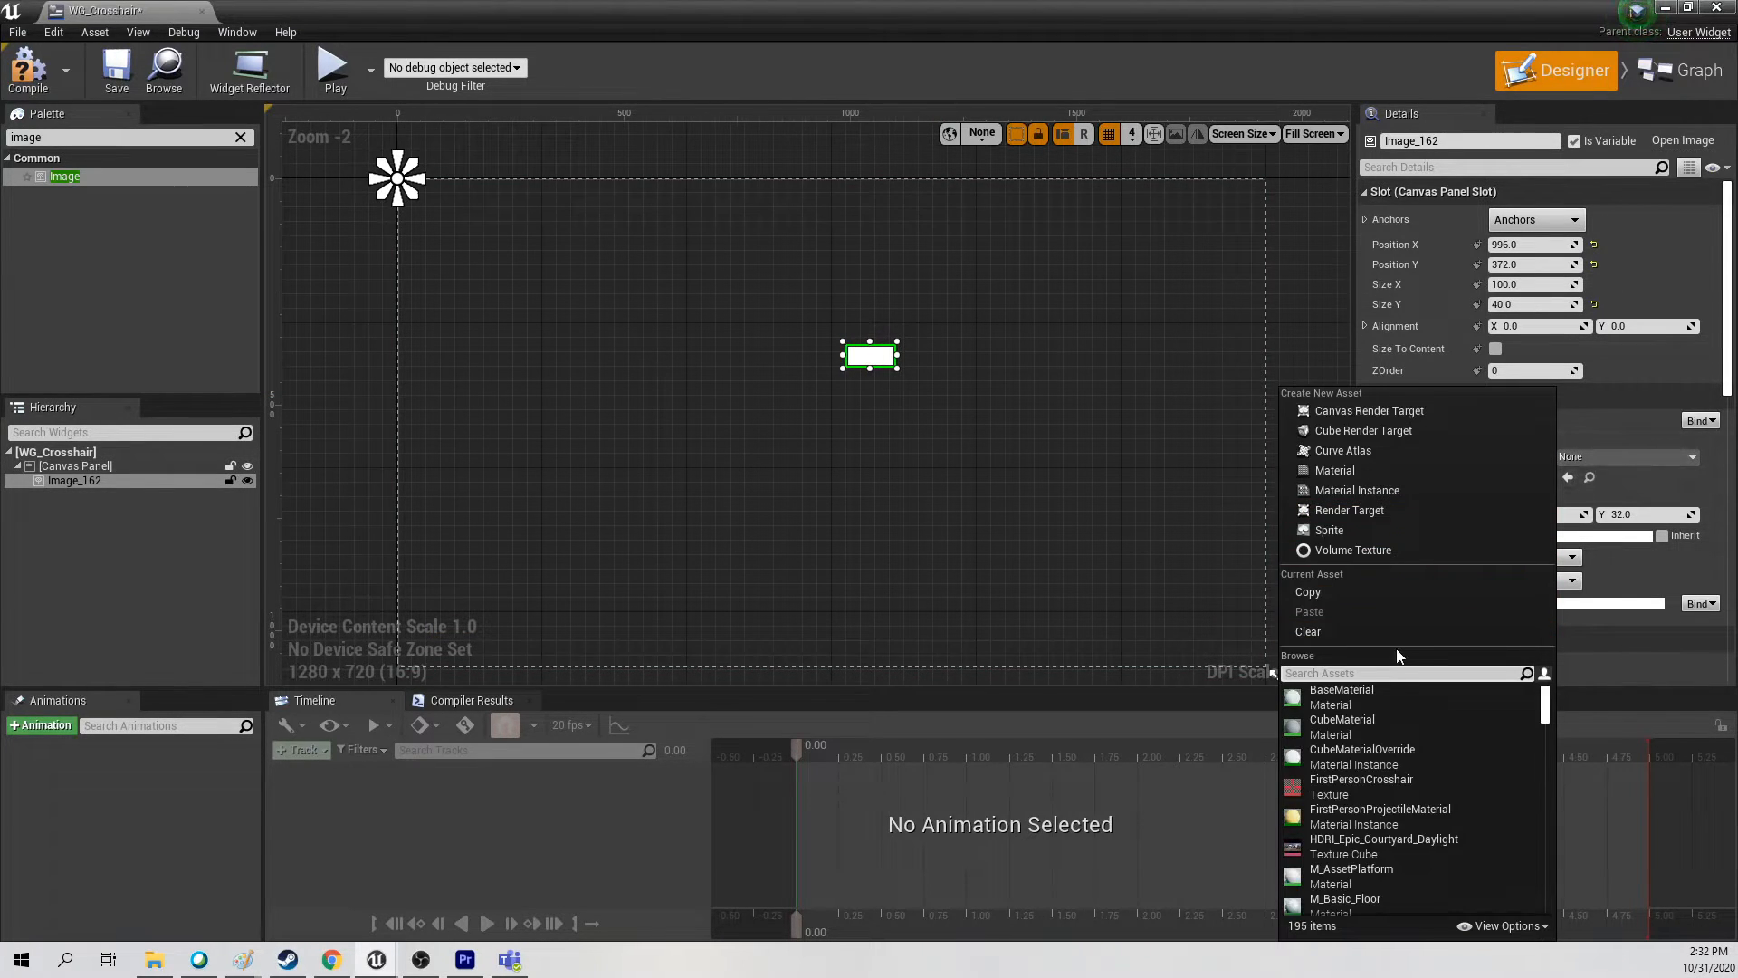
{"action": "type", "text": "M_"}
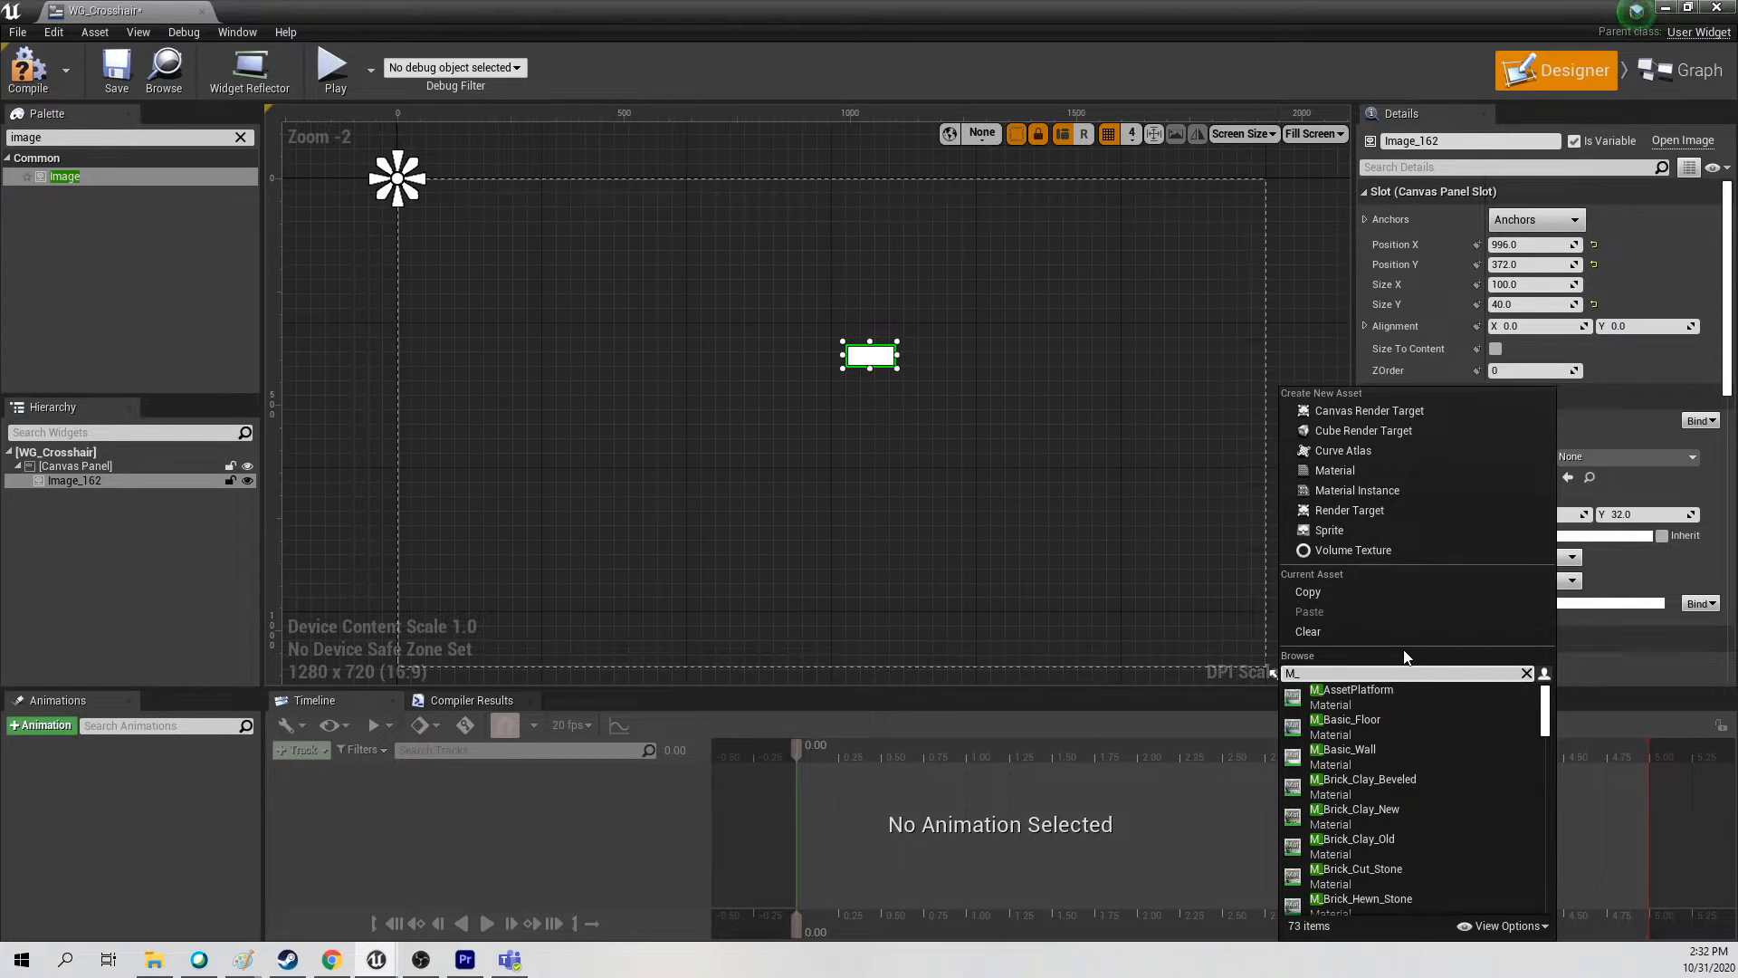
{"action": "type", "text": "Cross"}
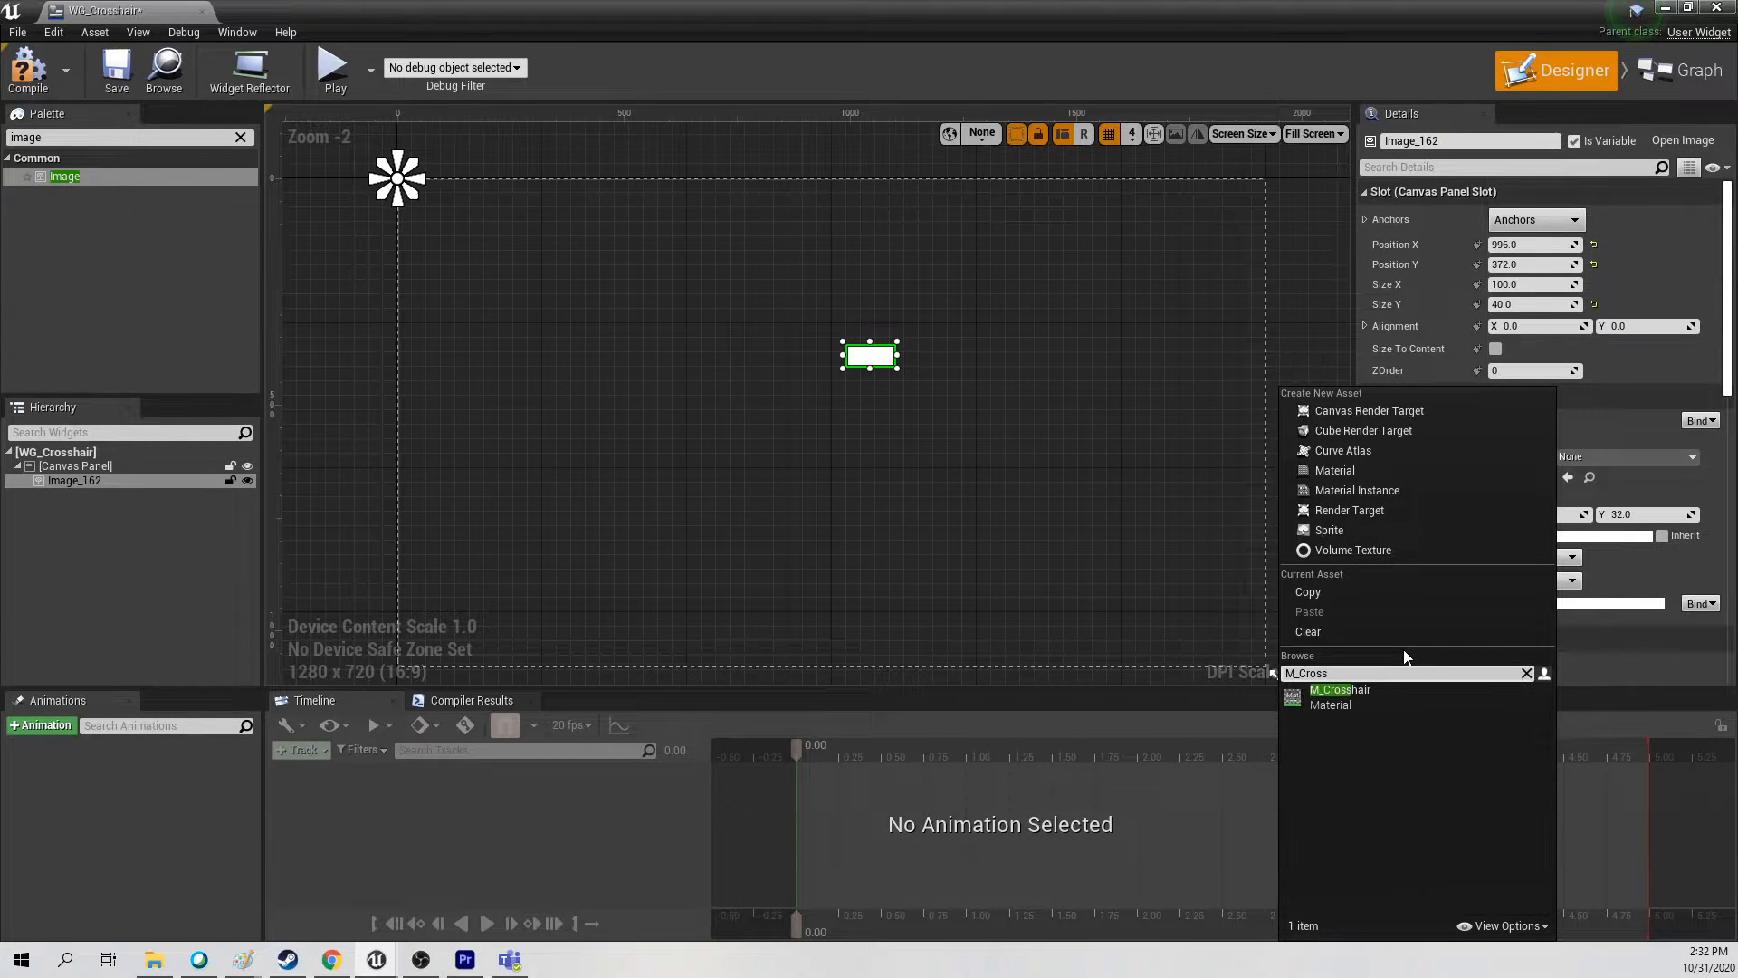
{"action": "left_click", "coordinate": [1350, 703]}
{"action": "scroll", "coordinate": [896, 372], "scroll_direction": "up", "scroll_amount": 14}
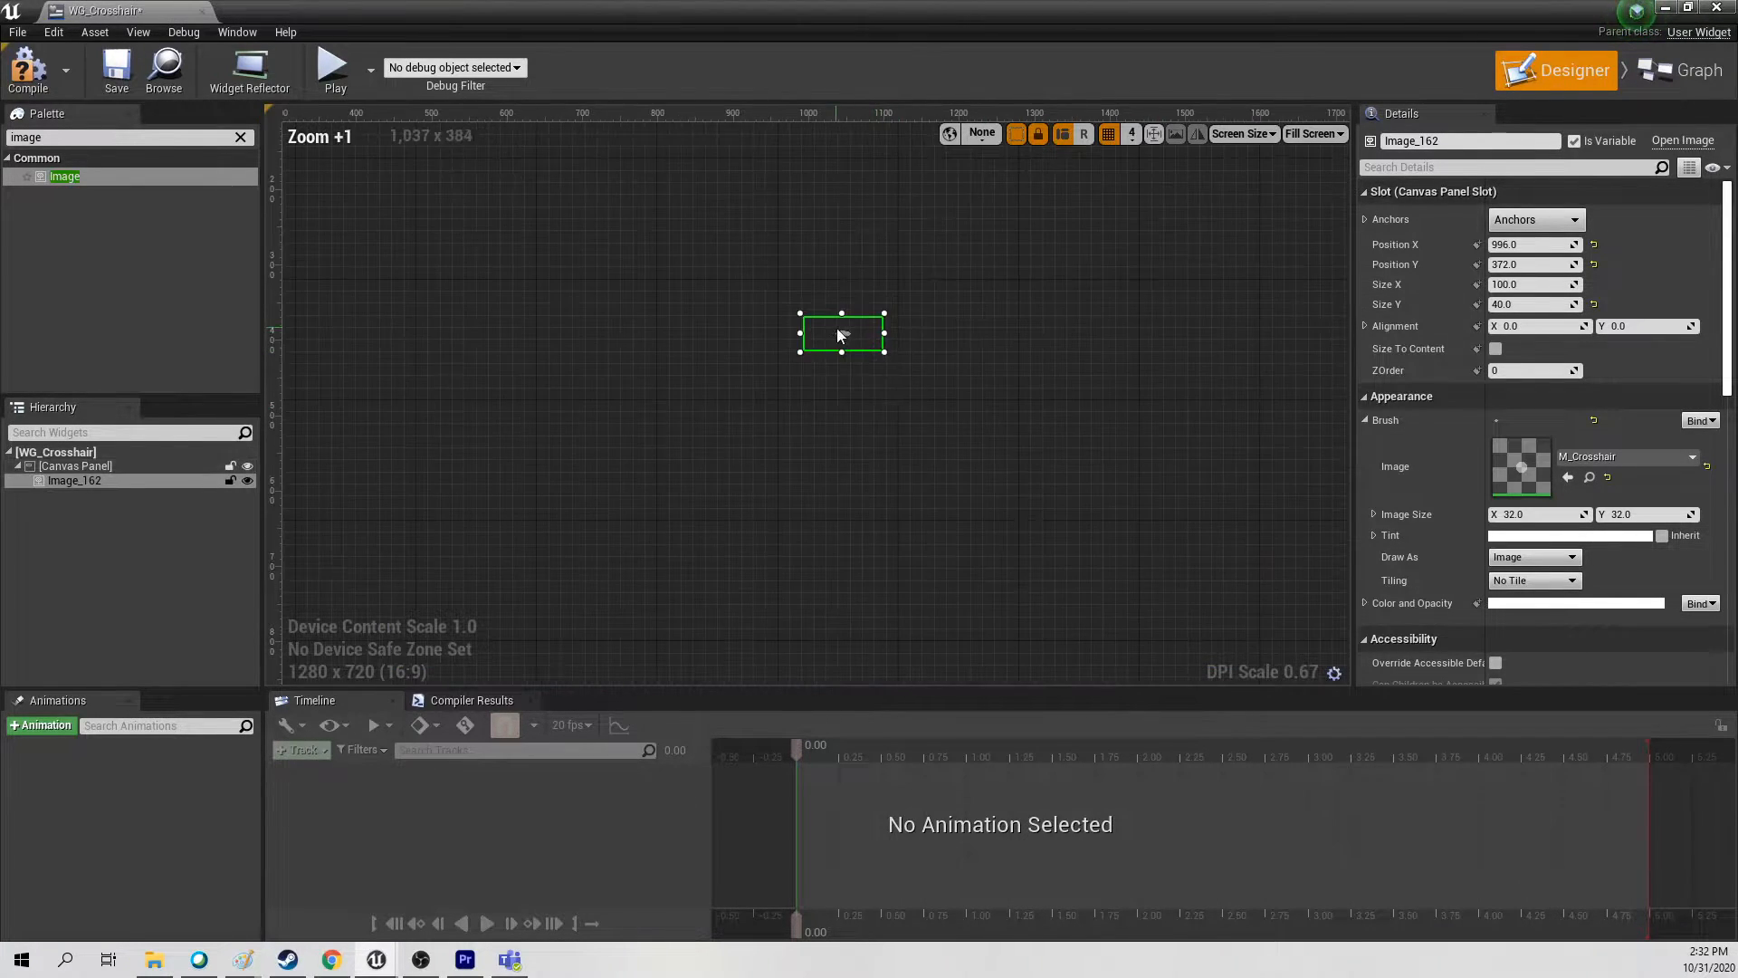
{"action": "scroll", "coordinate": [815, 337], "scroll_direction": "down", "scroll_amount": 13}
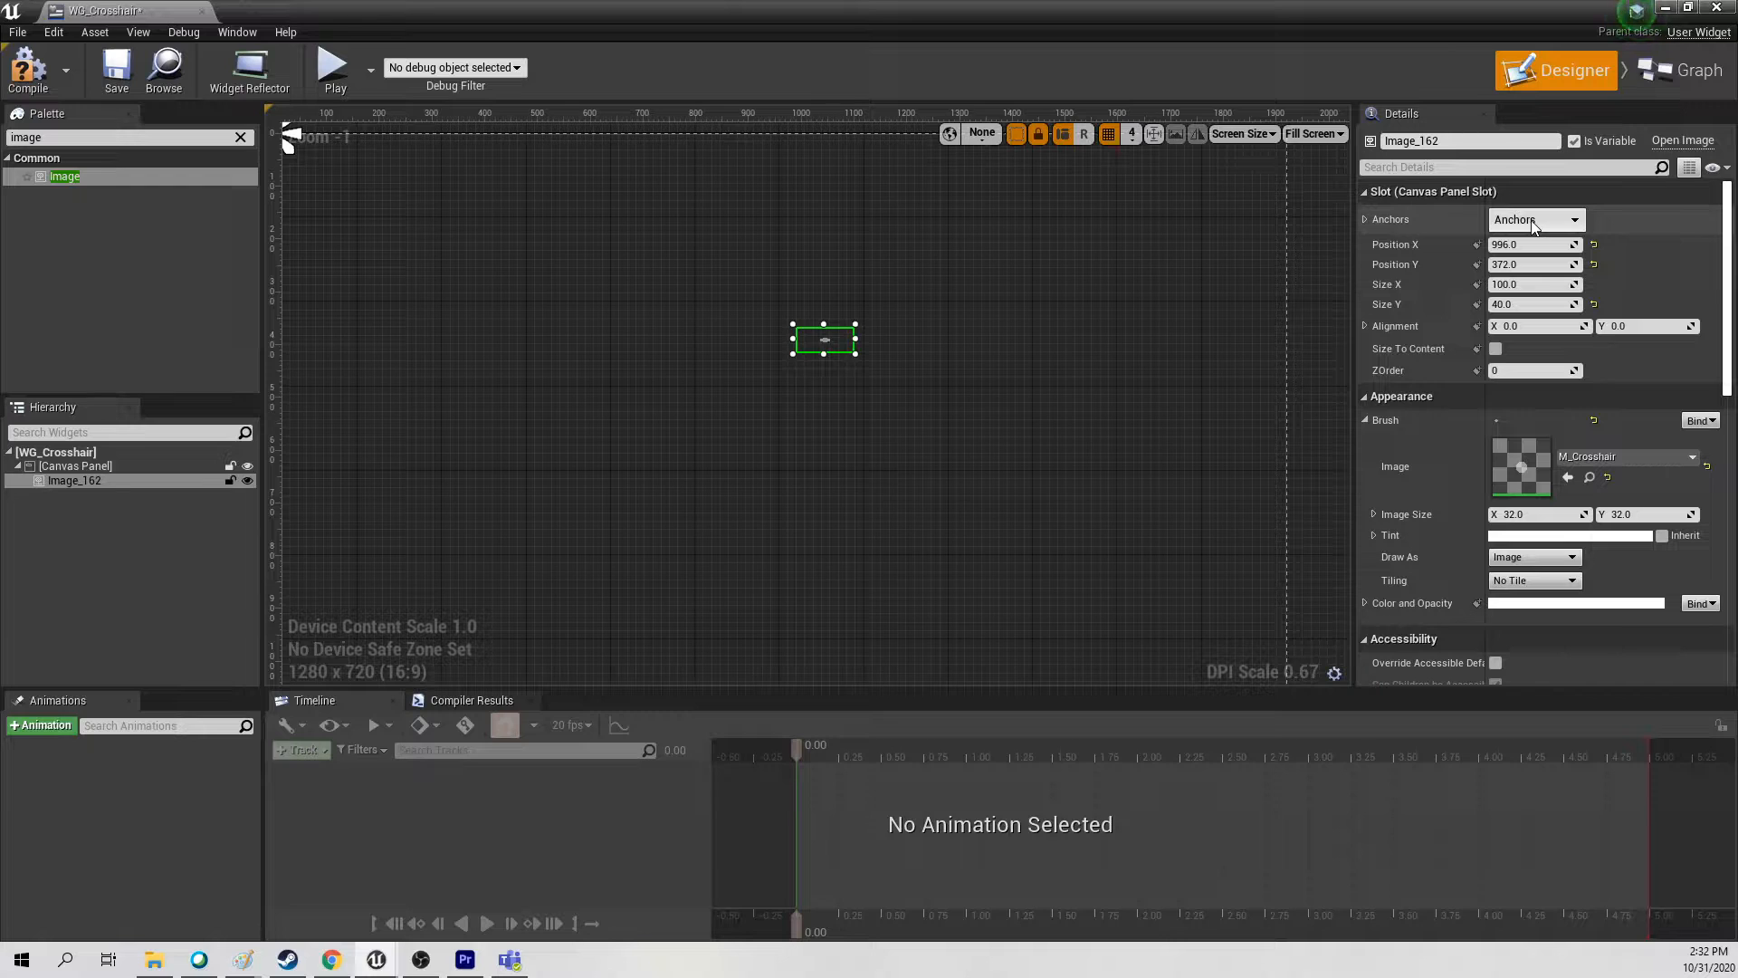
Anchor the image to the centre of the canvas and set its Position X and Y to 0
{"action": "left_click", "coordinate": [1535, 226]}
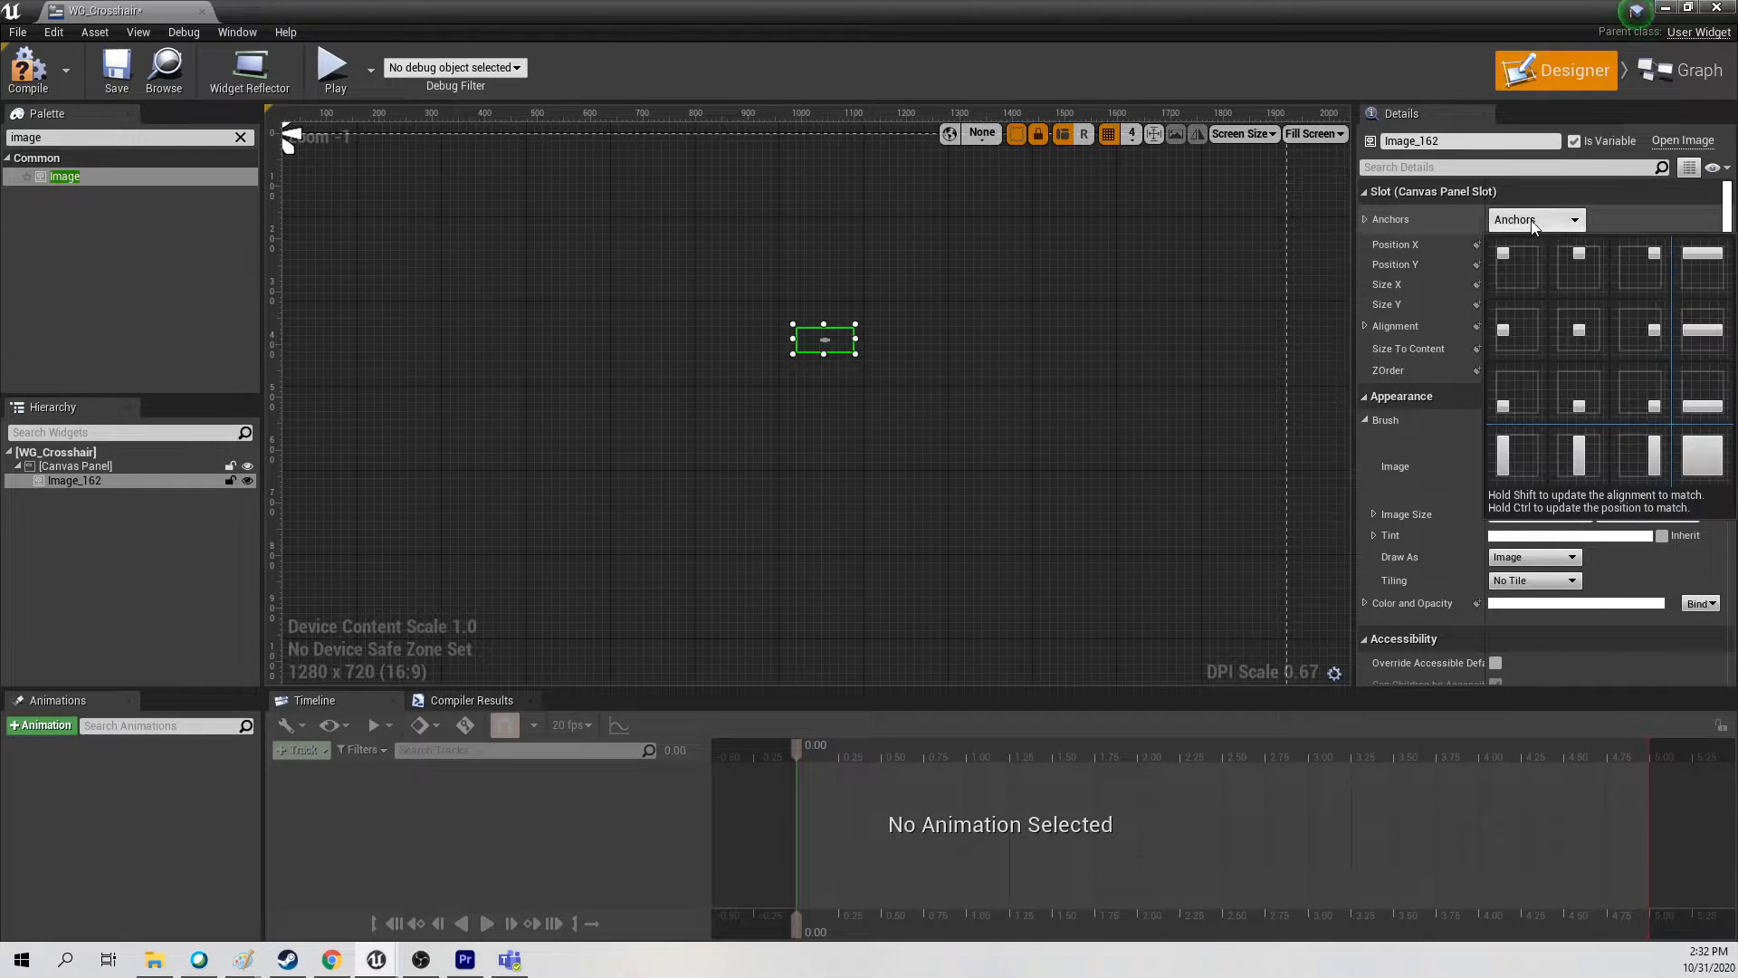
{"action": "left_click", "coordinate": [1580, 330]}
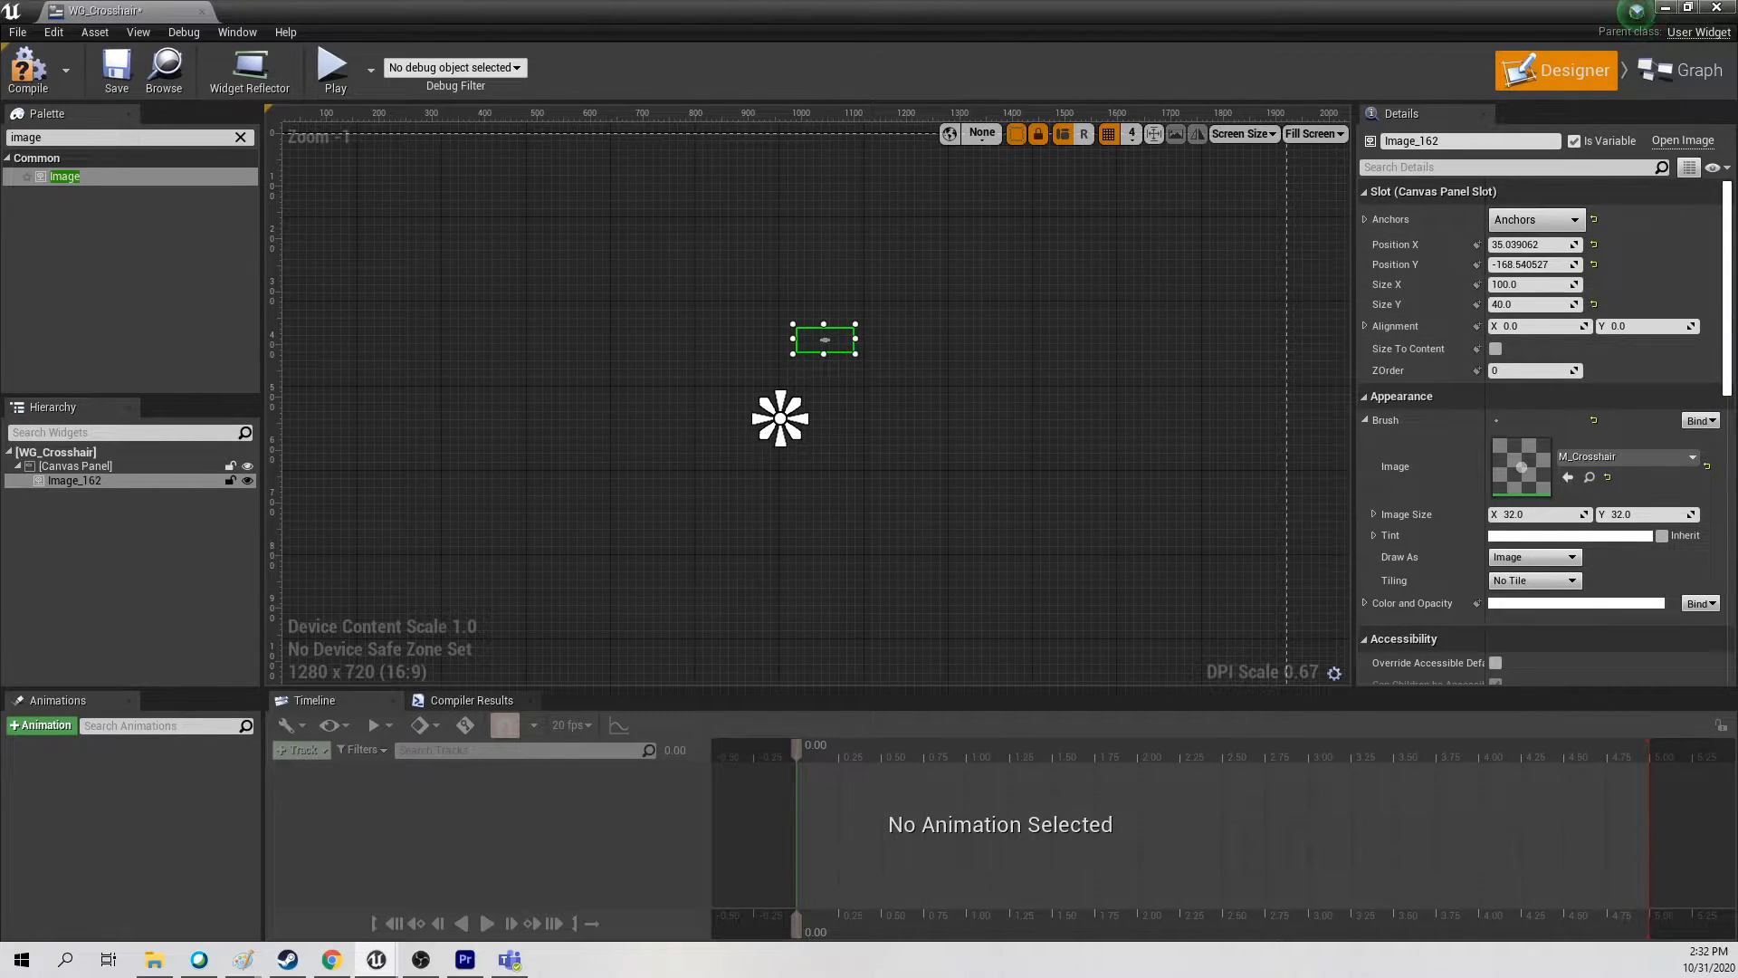
{"action": "left_click", "coordinate": [1525, 245]}
{"action": "type", "text": "0"}
{"action": "key", "text": "Tab"}
{"action": "type", "text": "0"}
{"action": "key", "text": "Return"}
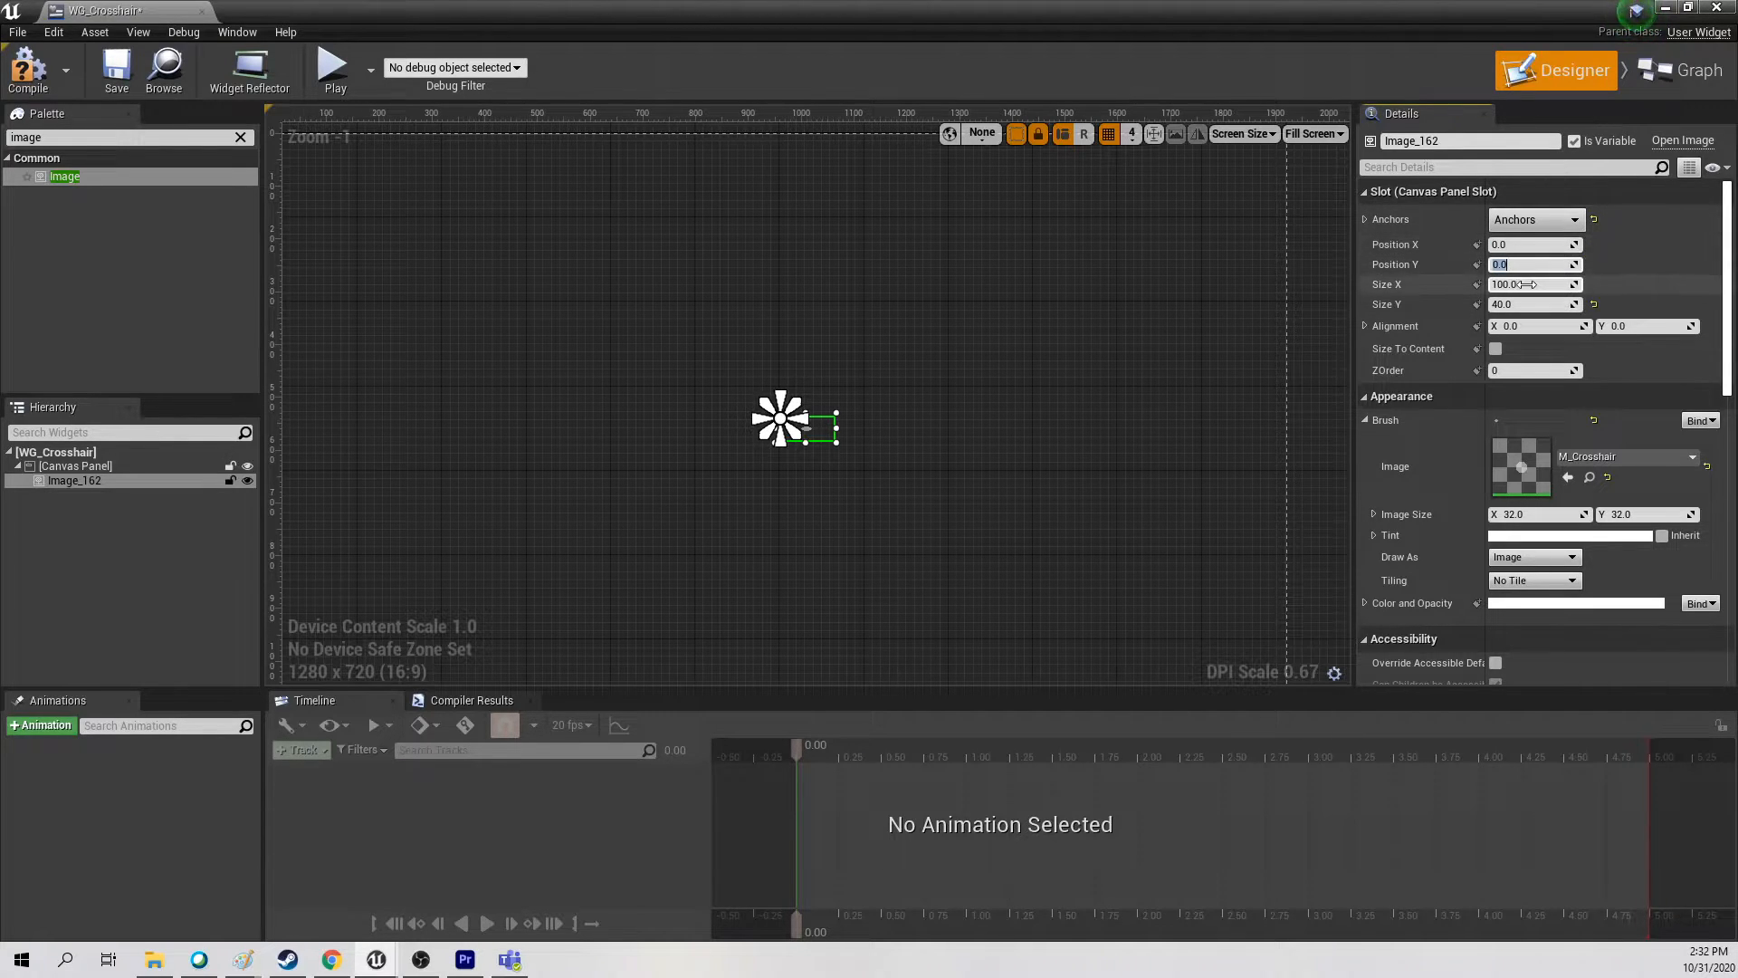
Set the image's size to 50 by 50 and adjust its alignment so it is centred on the anchor
{"action": "left_click", "coordinate": [1513, 285]}
{"action": "type", "text": "50"}
{"action": "key", "text": "Tab"}
{"action": "type", "text": "50"}
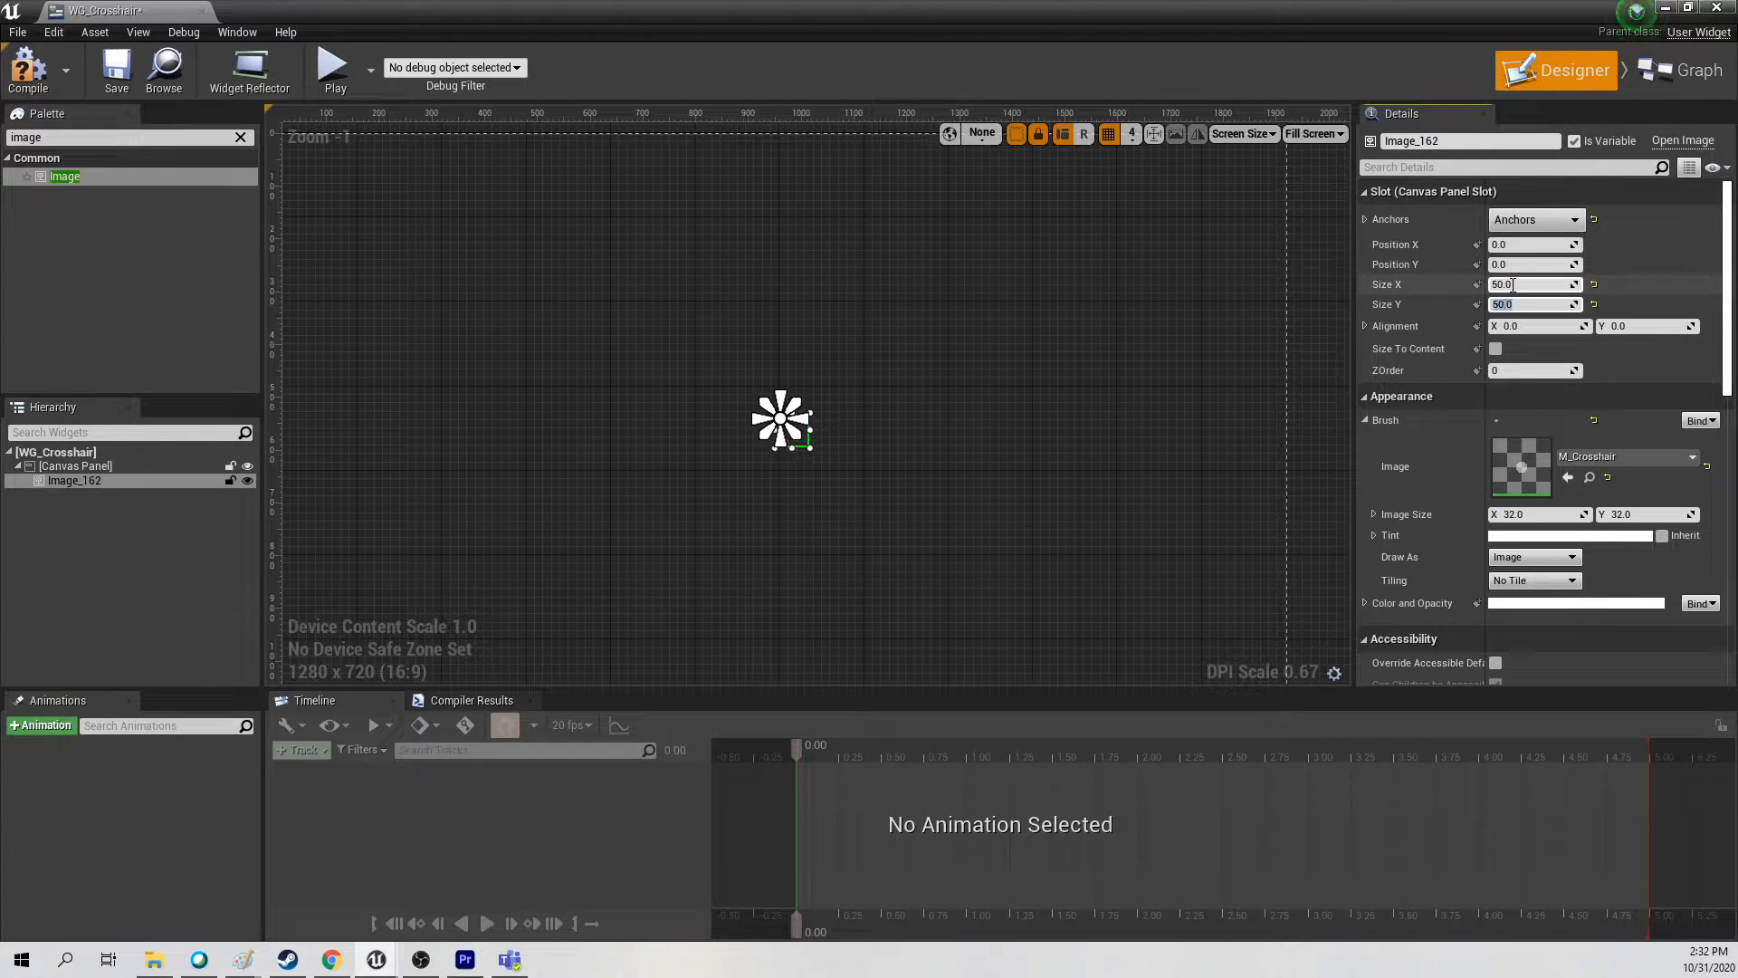
{"action": "left_click", "coordinate": [1522, 325]}
{"action": "type", "text": "."}
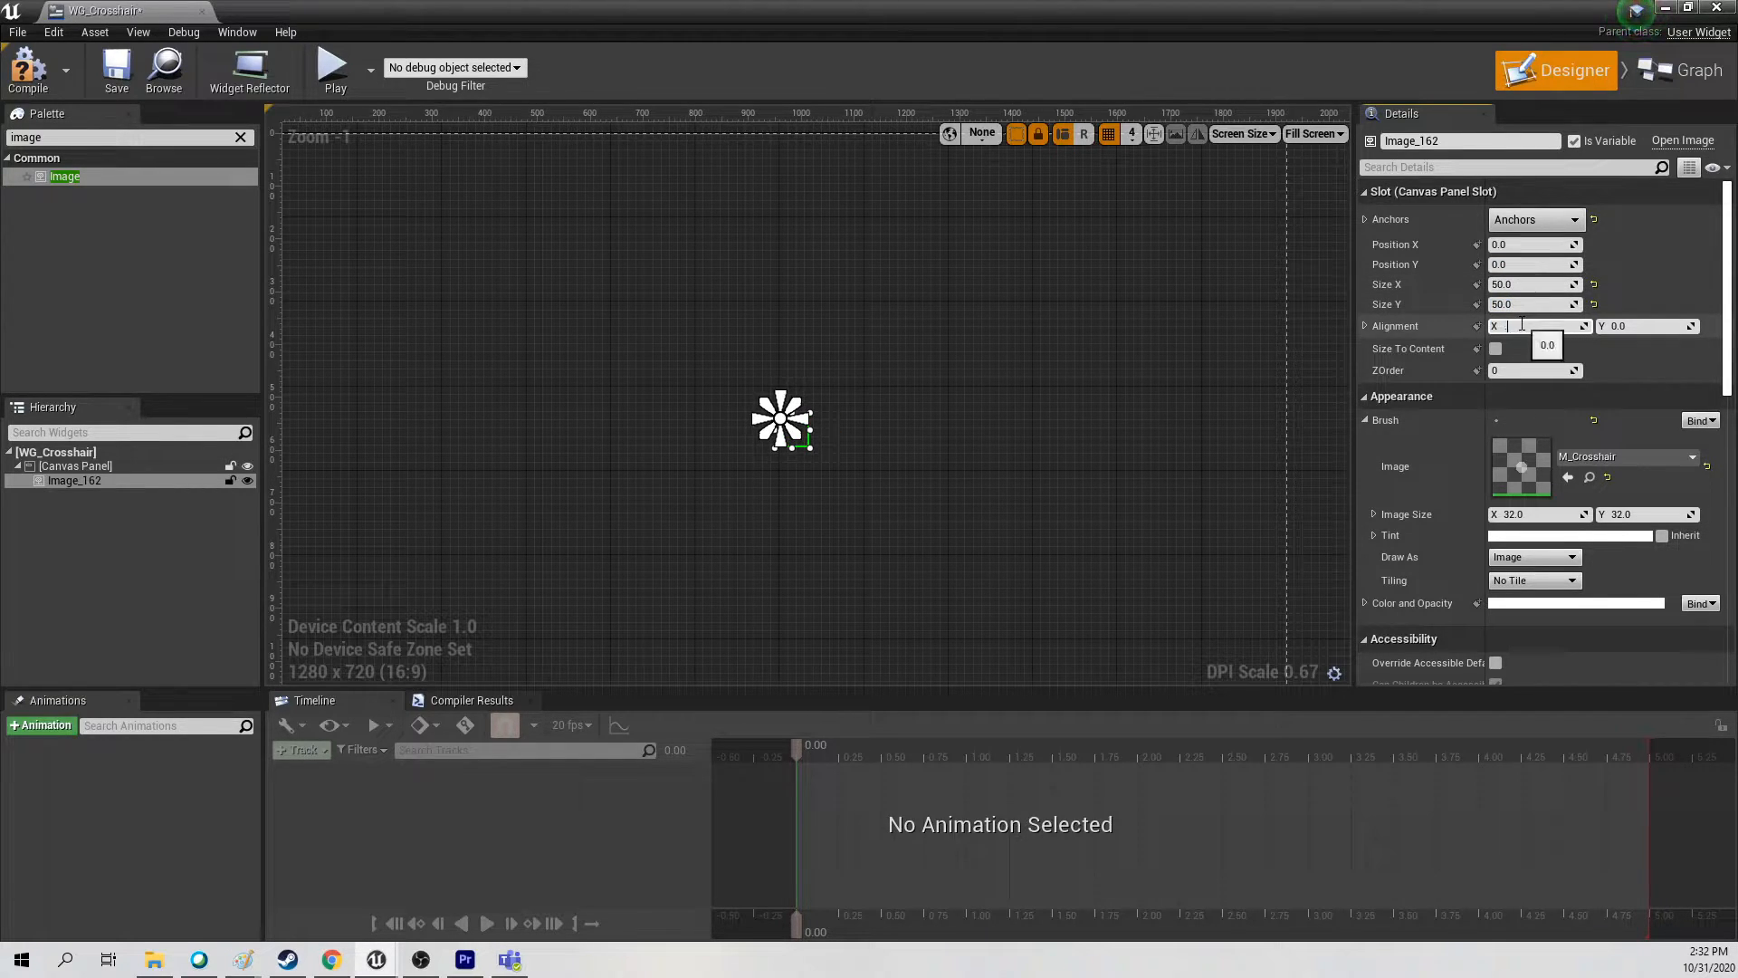
Deselect the image and examine the crosshair dot's appearance and centring on the canvas
{"action": "left_click", "coordinate": [967, 346]}
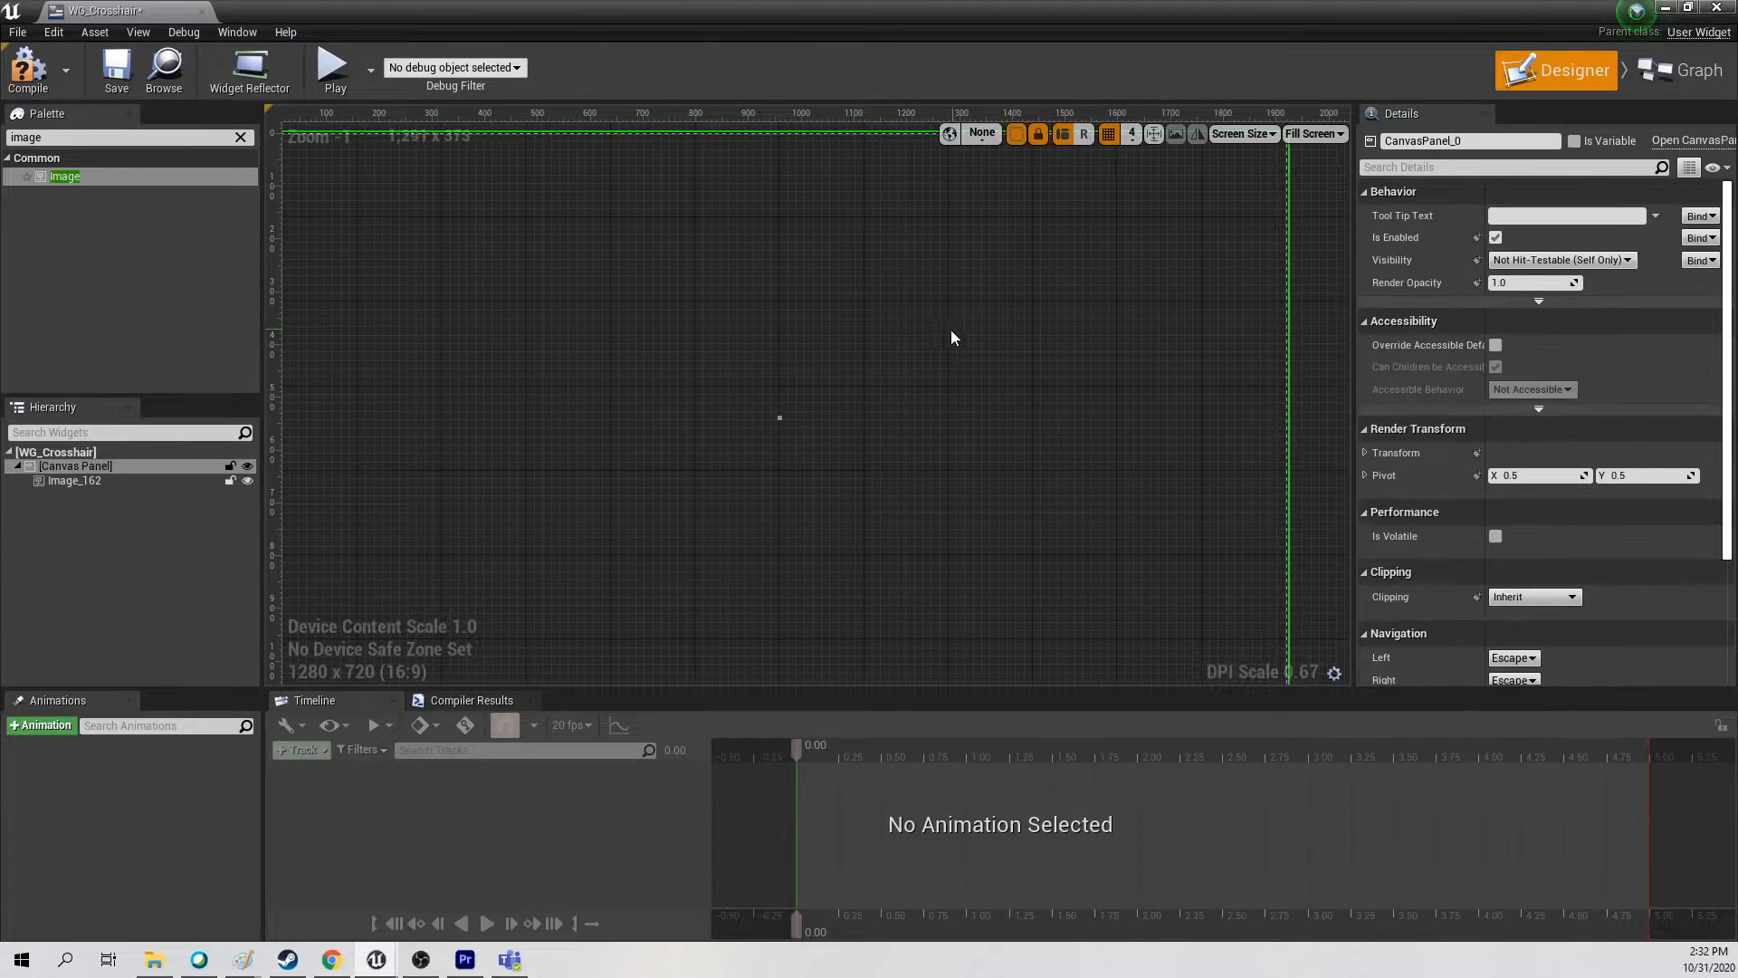
{"action": "scroll", "coordinate": [821, 409], "scroll_direction": "up", "scroll_amount": 7}
{"action": "scroll", "coordinate": [760, 394], "scroll_direction": "down", "scroll_amount": 14}
{"action": "scroll", "coordinate": [779, 396], "scroll_direction": "up", "scroll_amount": 8}
{"action": "scroll", "coordinate": [784, 401], "scroll_direction": "up", "scroll_amount": 2}
{"action": "right_click_drag", "start_coordinate": [612, 295], "coordinate": [744, 317]}
{"action": "scroll", "coordinate": [732, 390], "scroll_direction": "up", "scroll_amount": 5}
{"action": "right_click_drag", "start_coordinate": [611, 309], "coordinate": [777, 322]}
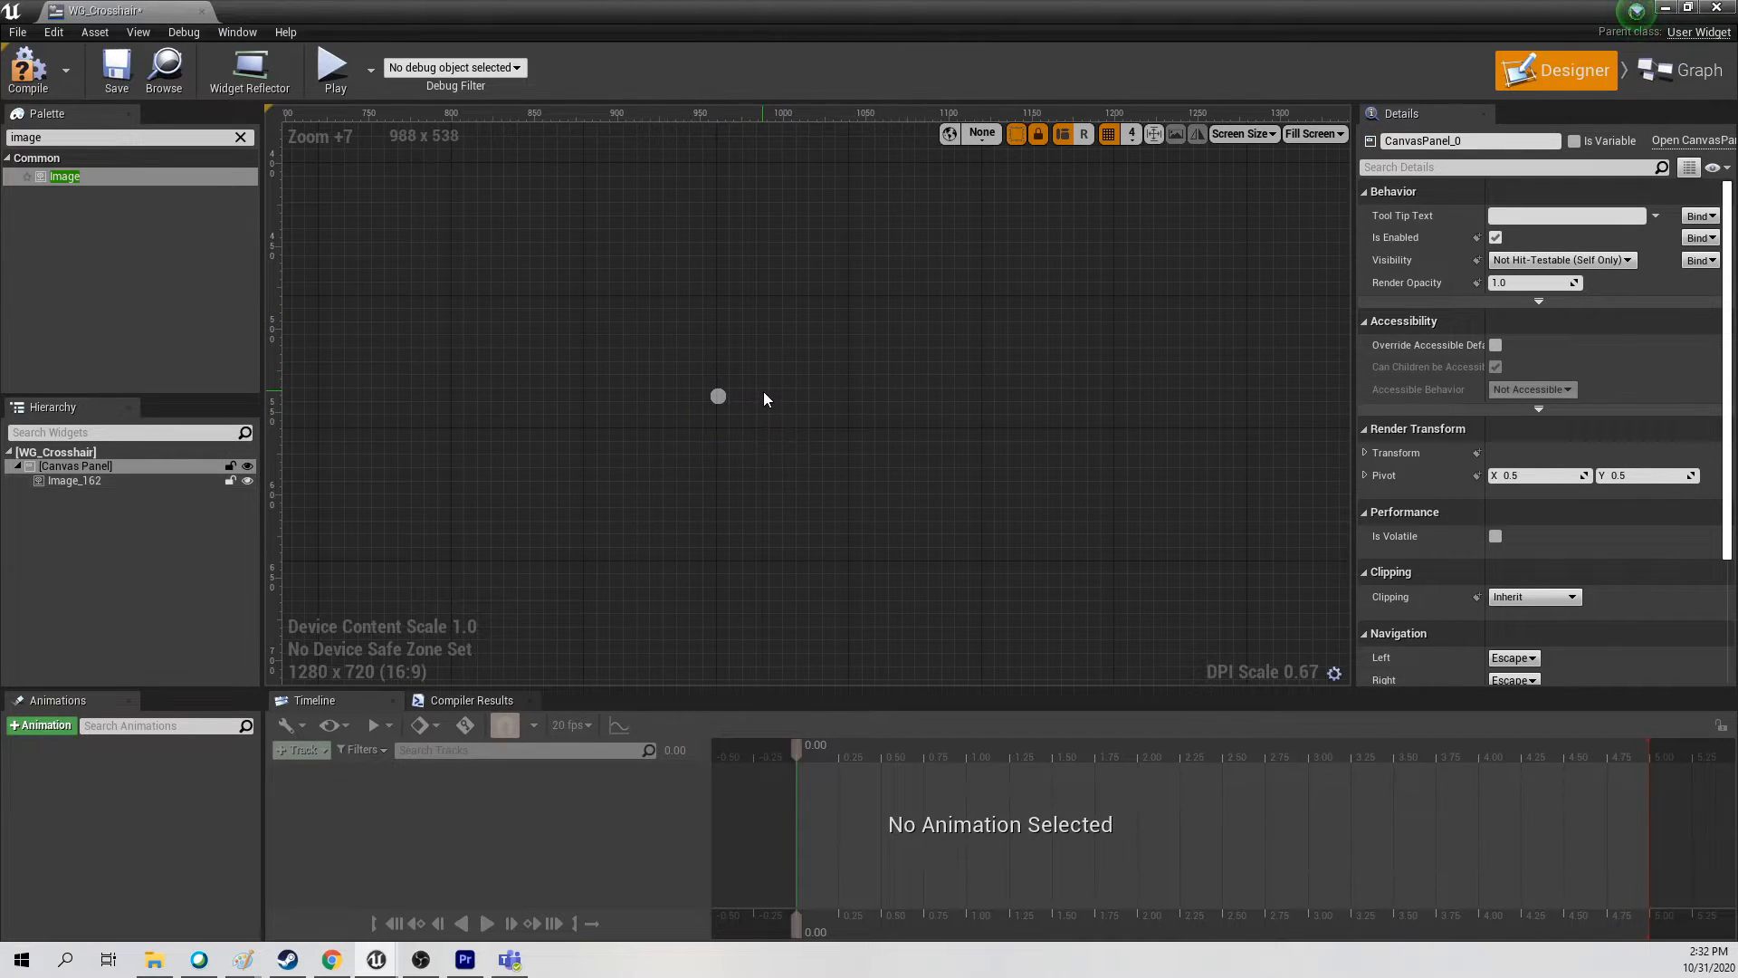
{"action": "scroll", "coordinate": [777, 379], "scroll_direction": "down", "scroll_amount": 2}
{"action": "scroll", "coordinate": [813, 349], "scroll_direction": "down", "scroll_amount": 2}
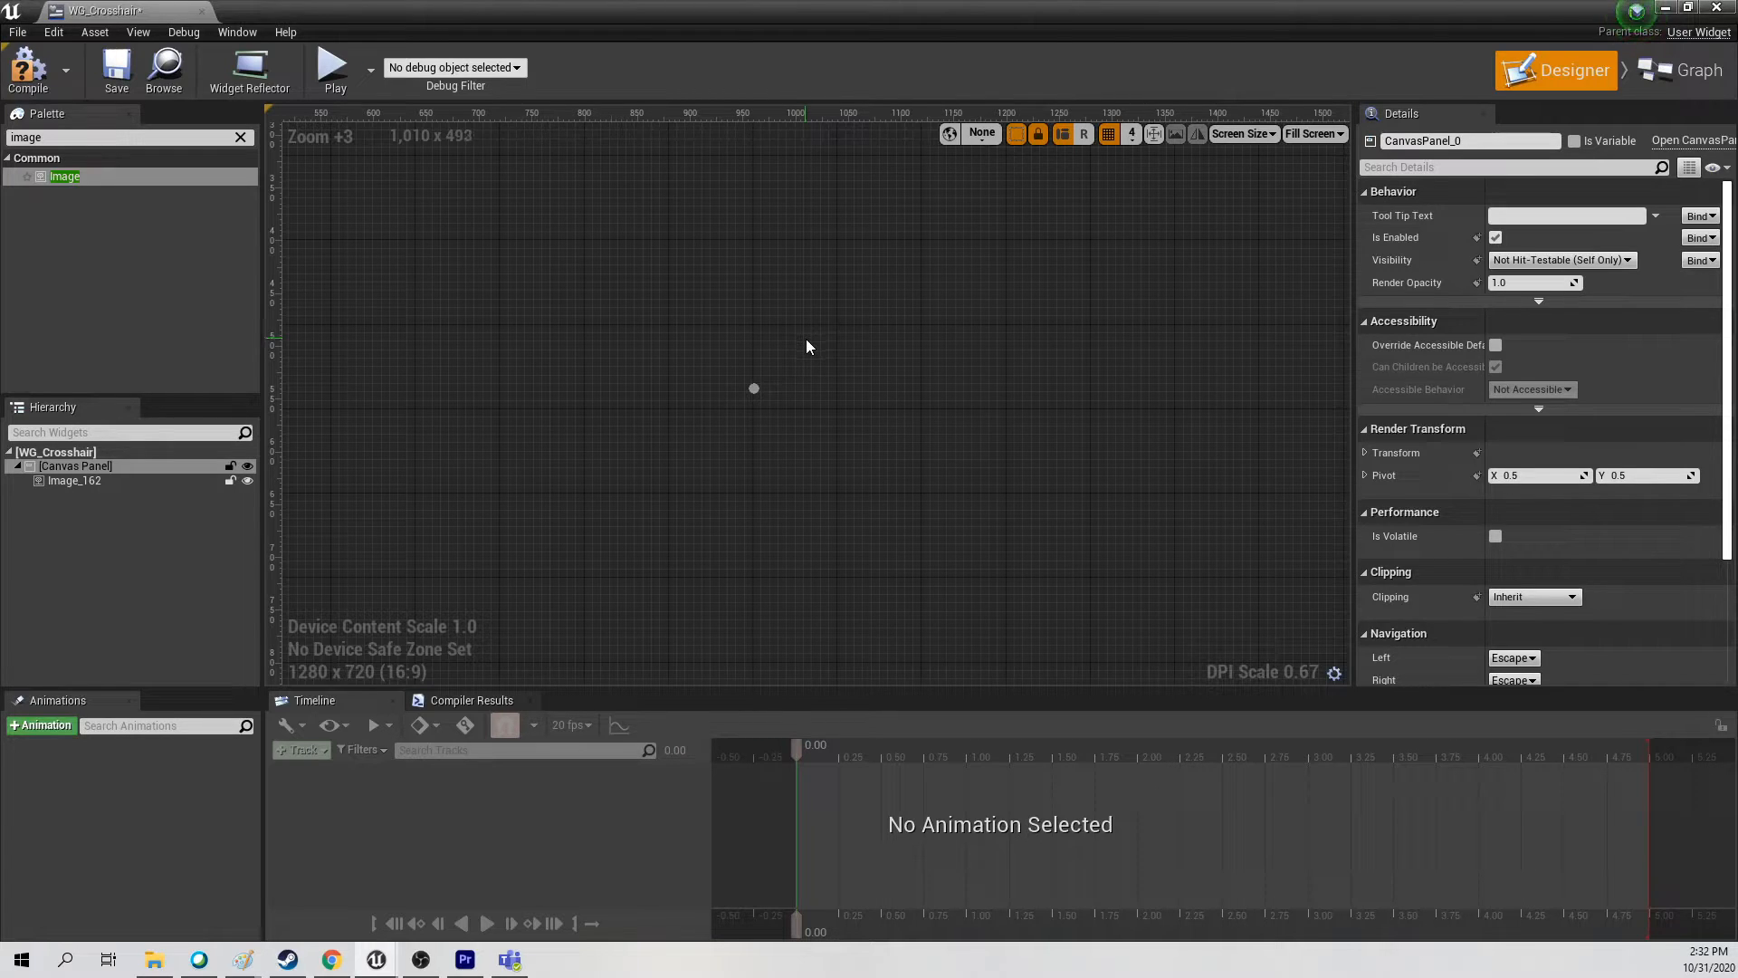
{"action": "scroll", "coordinate": [806, 340], "scroll_direction": "down", "scroll_amount": 3}
{"action": "scroll", "coordinate": [802, 333], "scroll_direction": "down", "scroll_amount": 1}
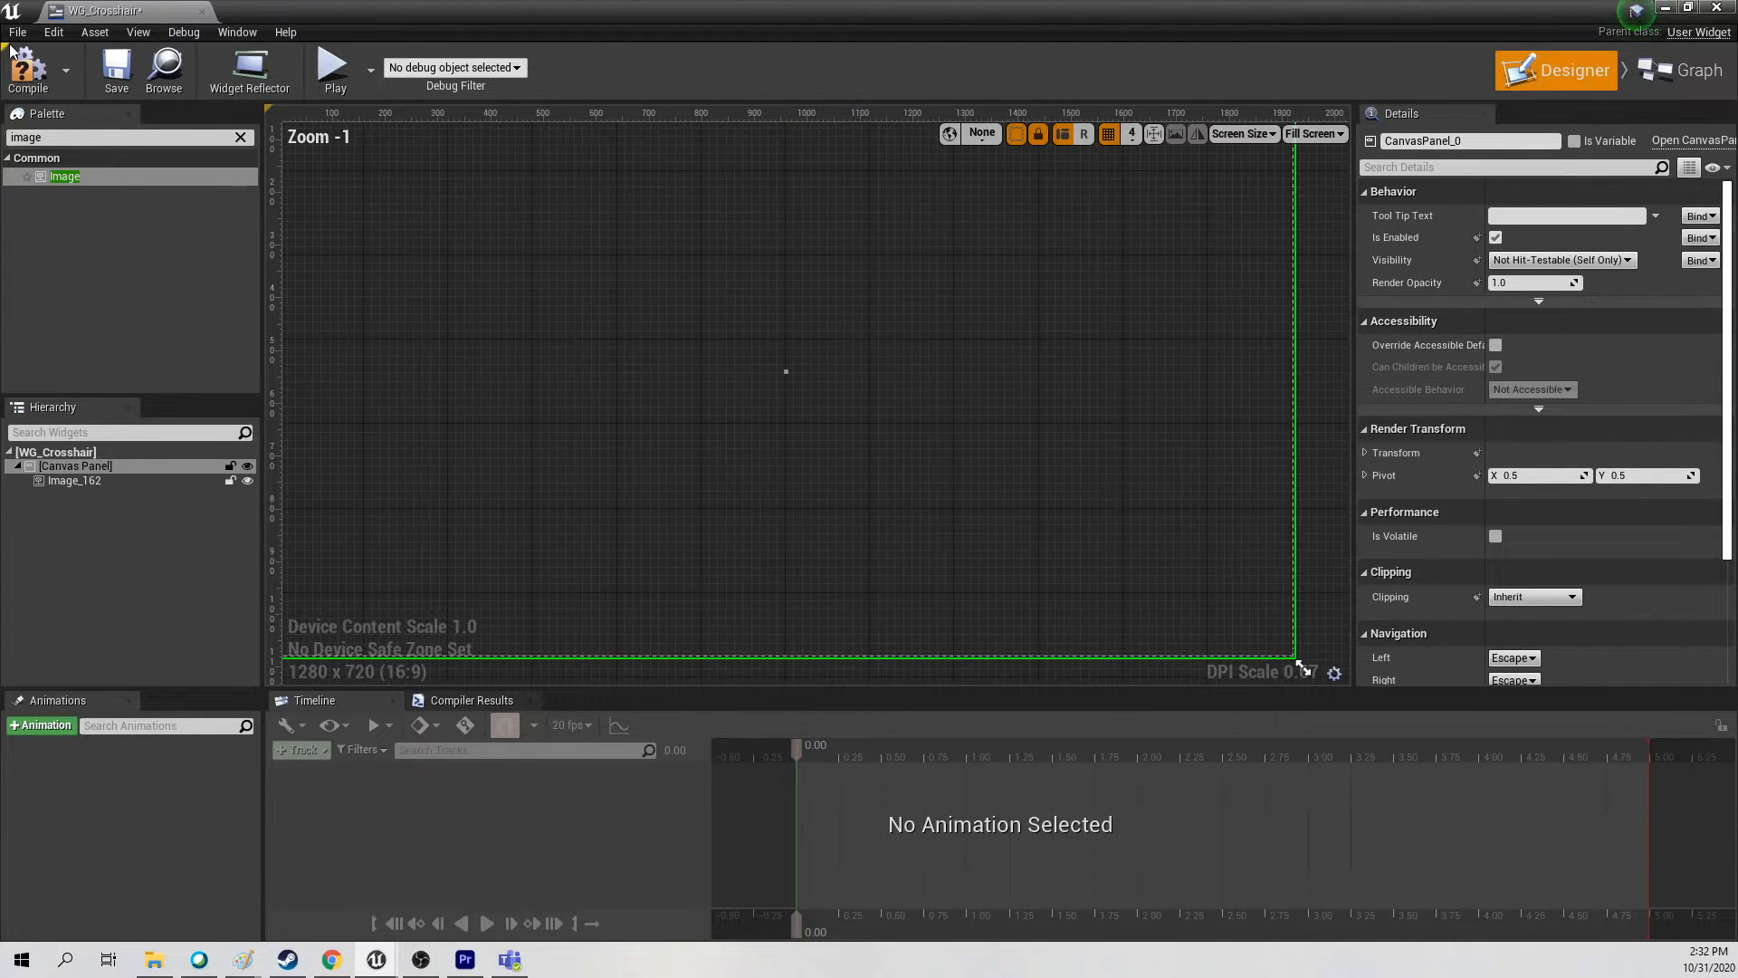
Save the WG_Crosshair widget blueprint and close its editor
{"action": "left_click", "coordinate": [116, 71]}
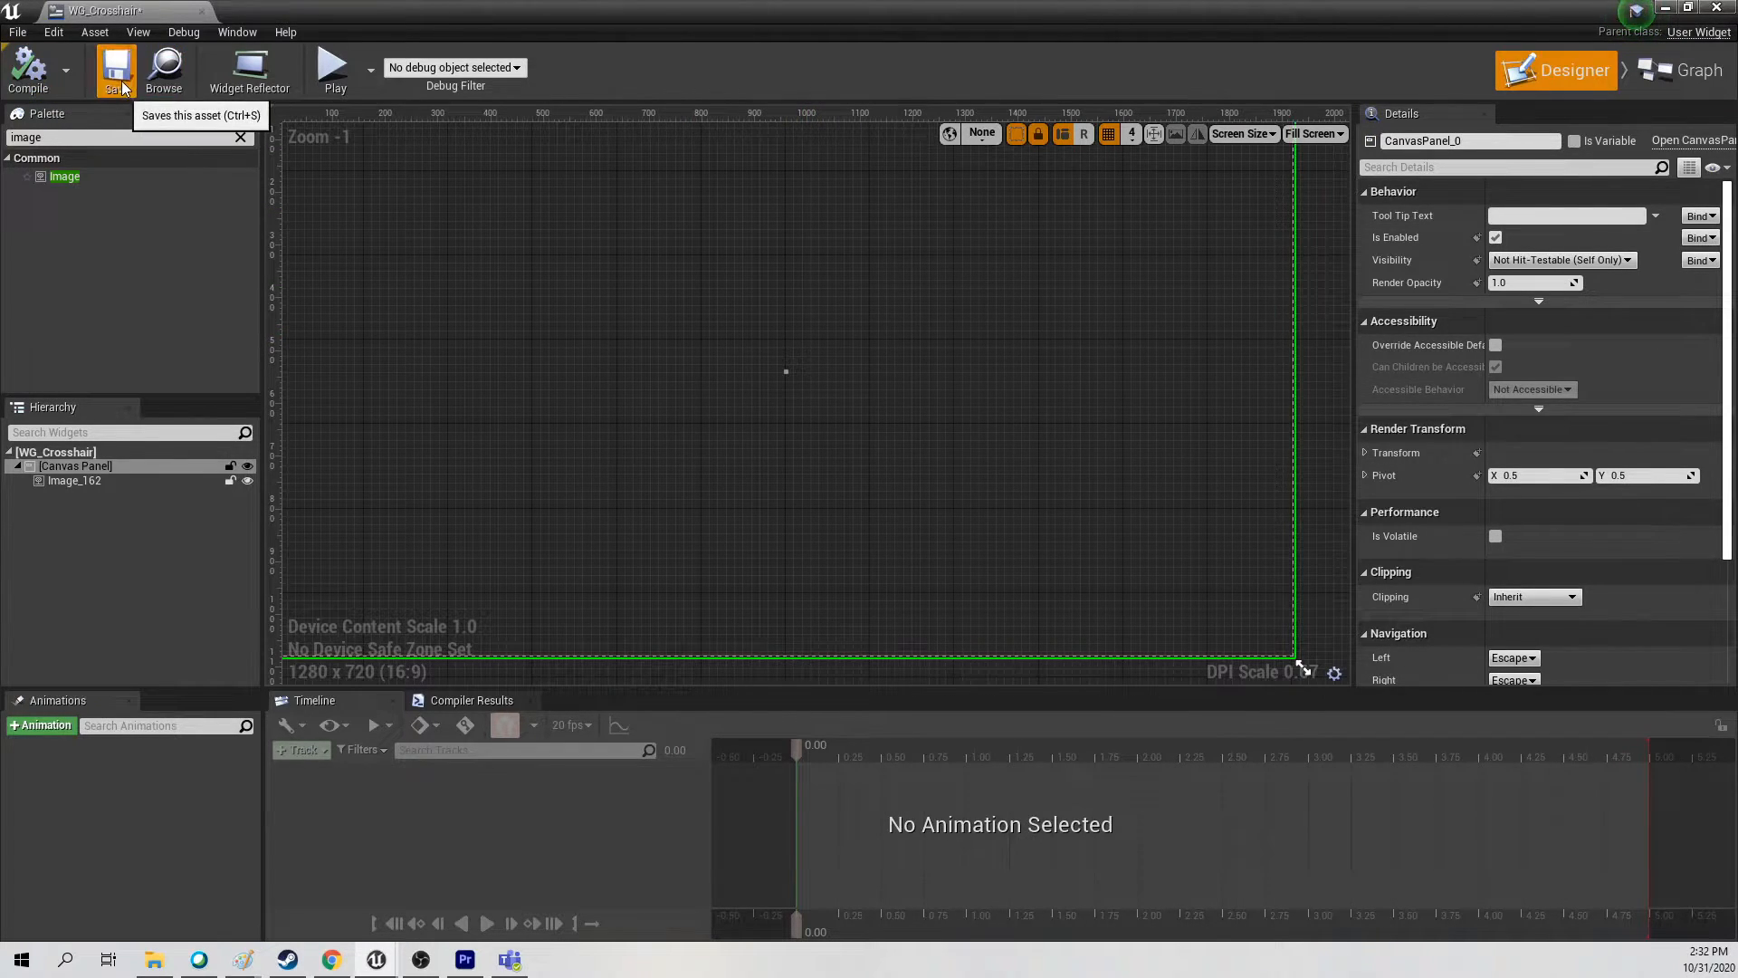
{"action": "left_click", "coordinate": [1712, 8]}
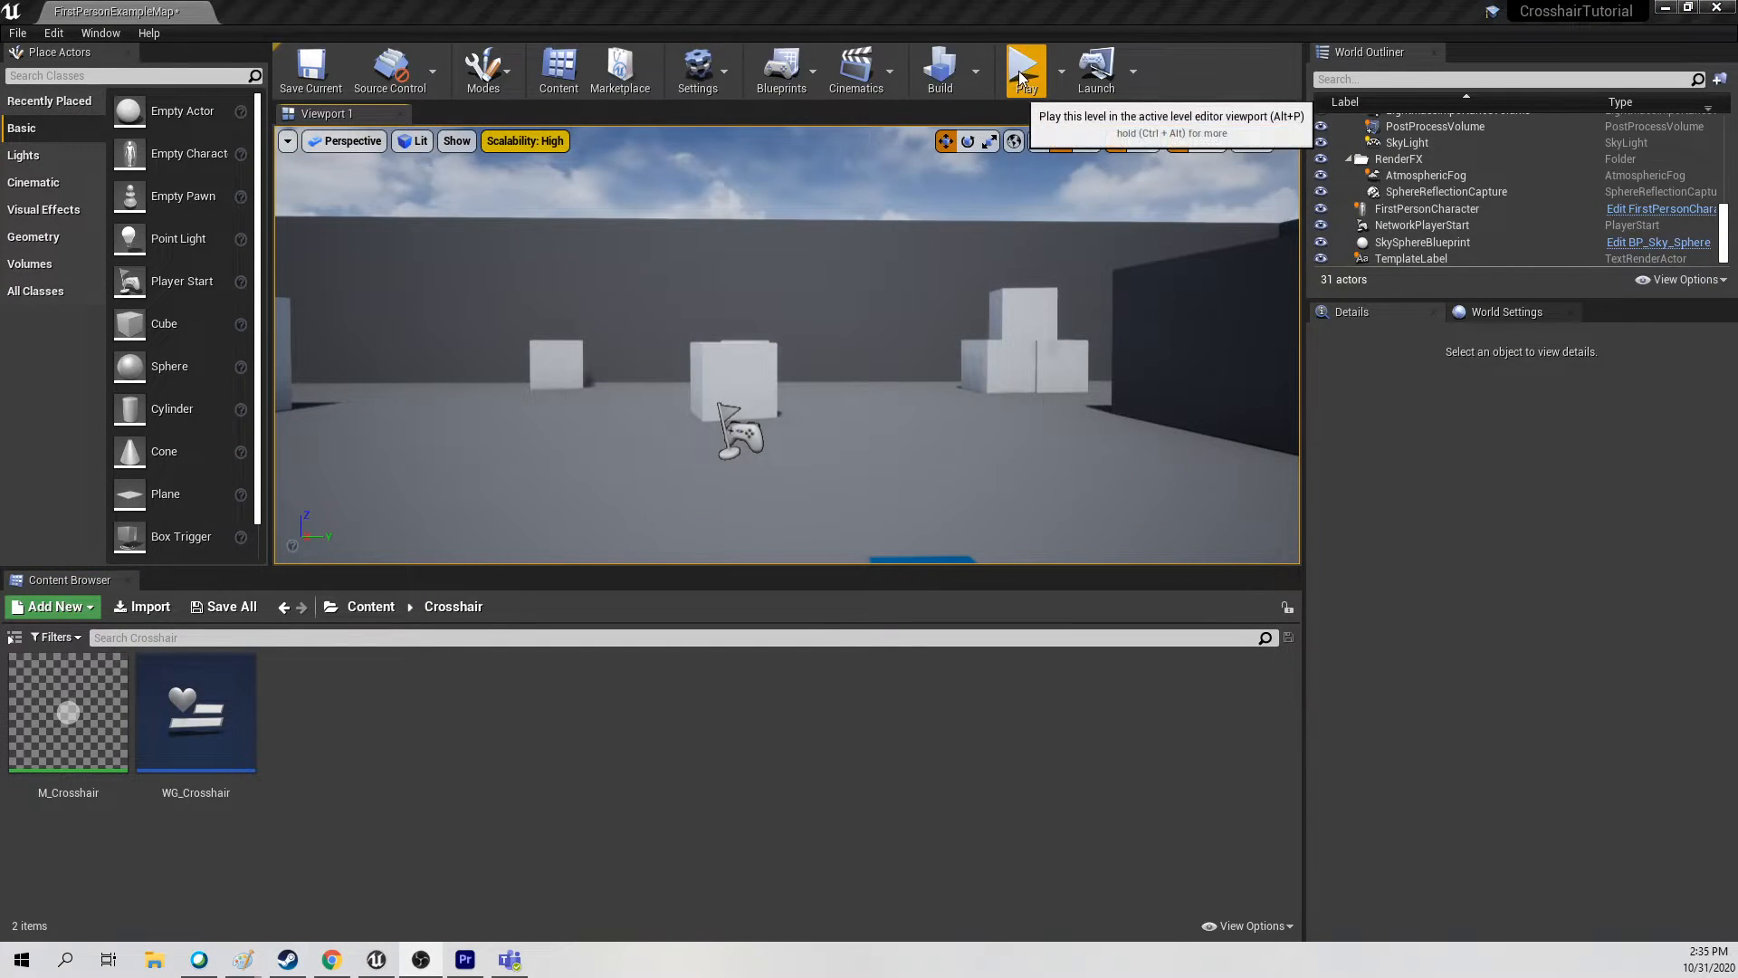
Play the level, walk around to view the template's default crosshair, and stop the session
{"action": "key", "text": "w"}
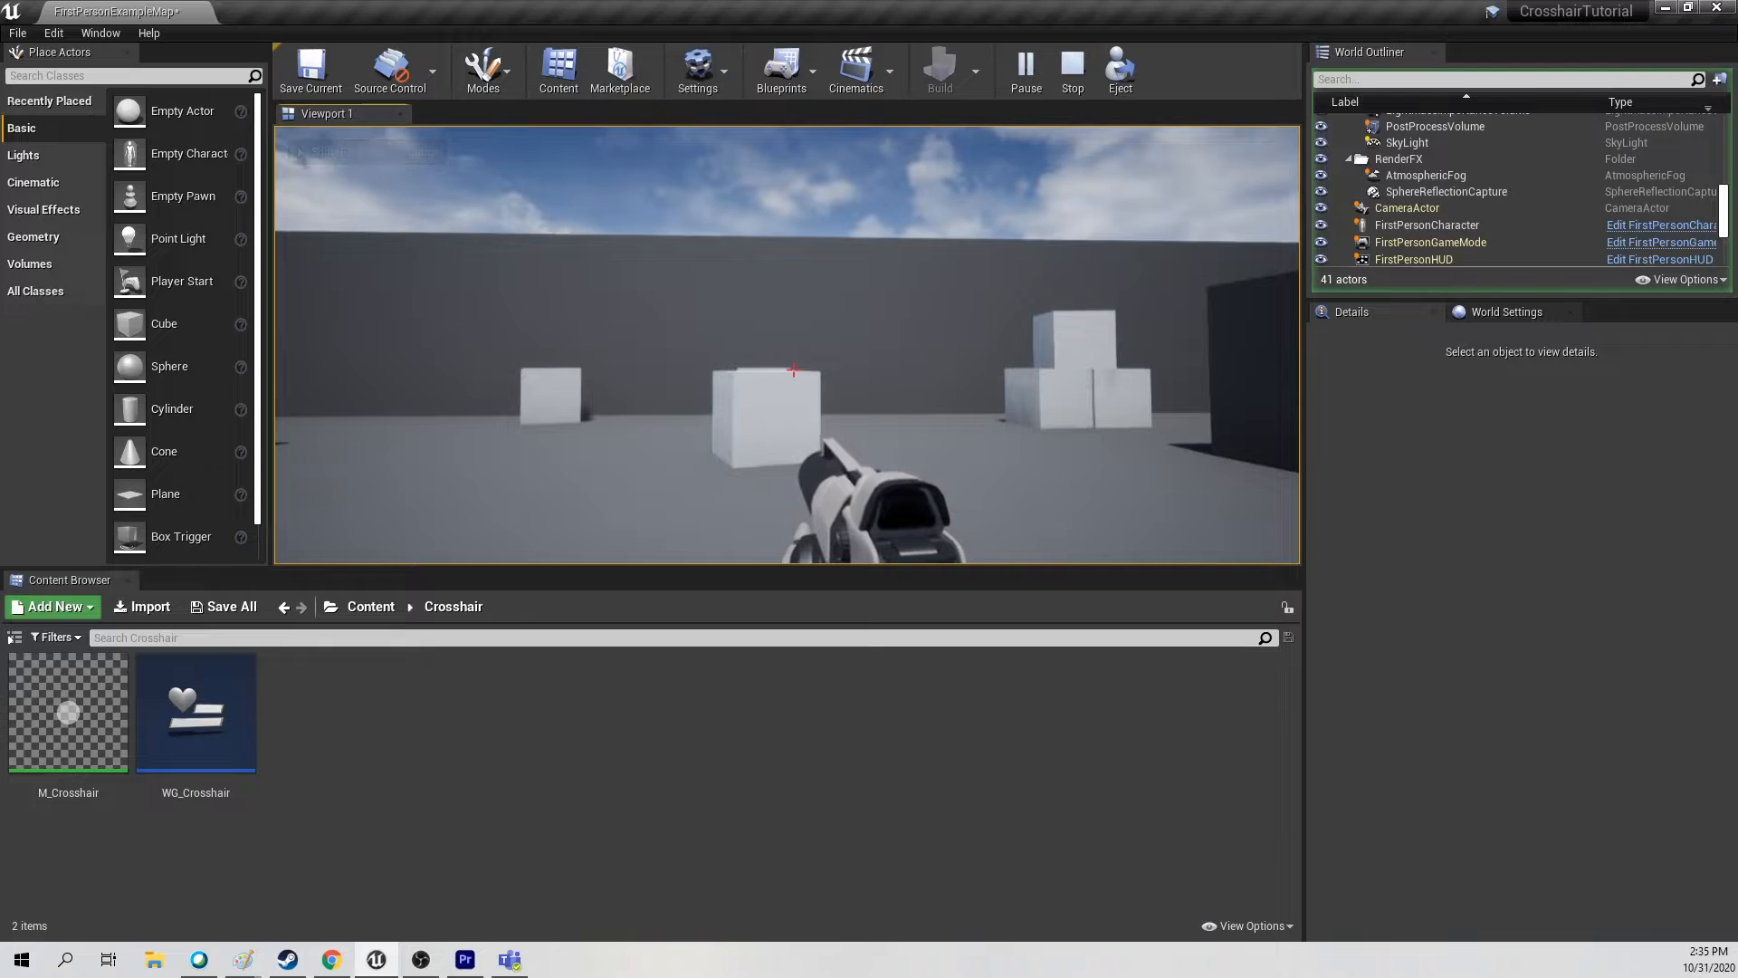
{"action": "key", "text": "d"}
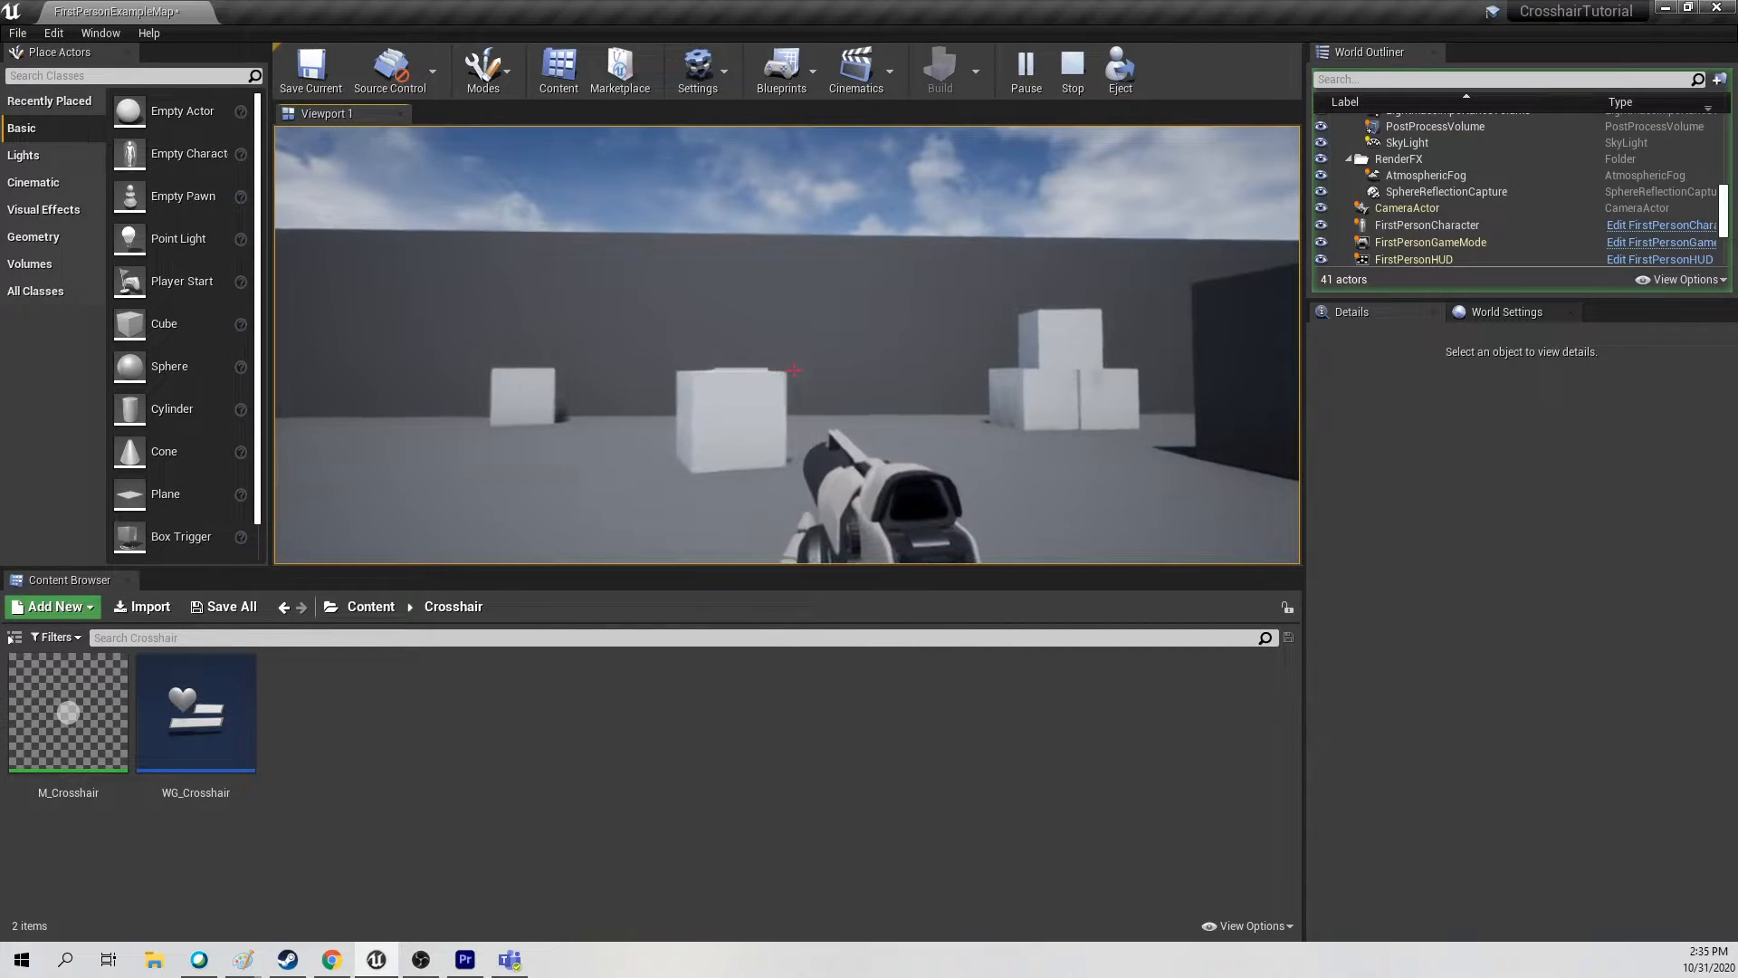
{"action": "key", "text": "w"}
{"action": "key", "text": "Escape"}
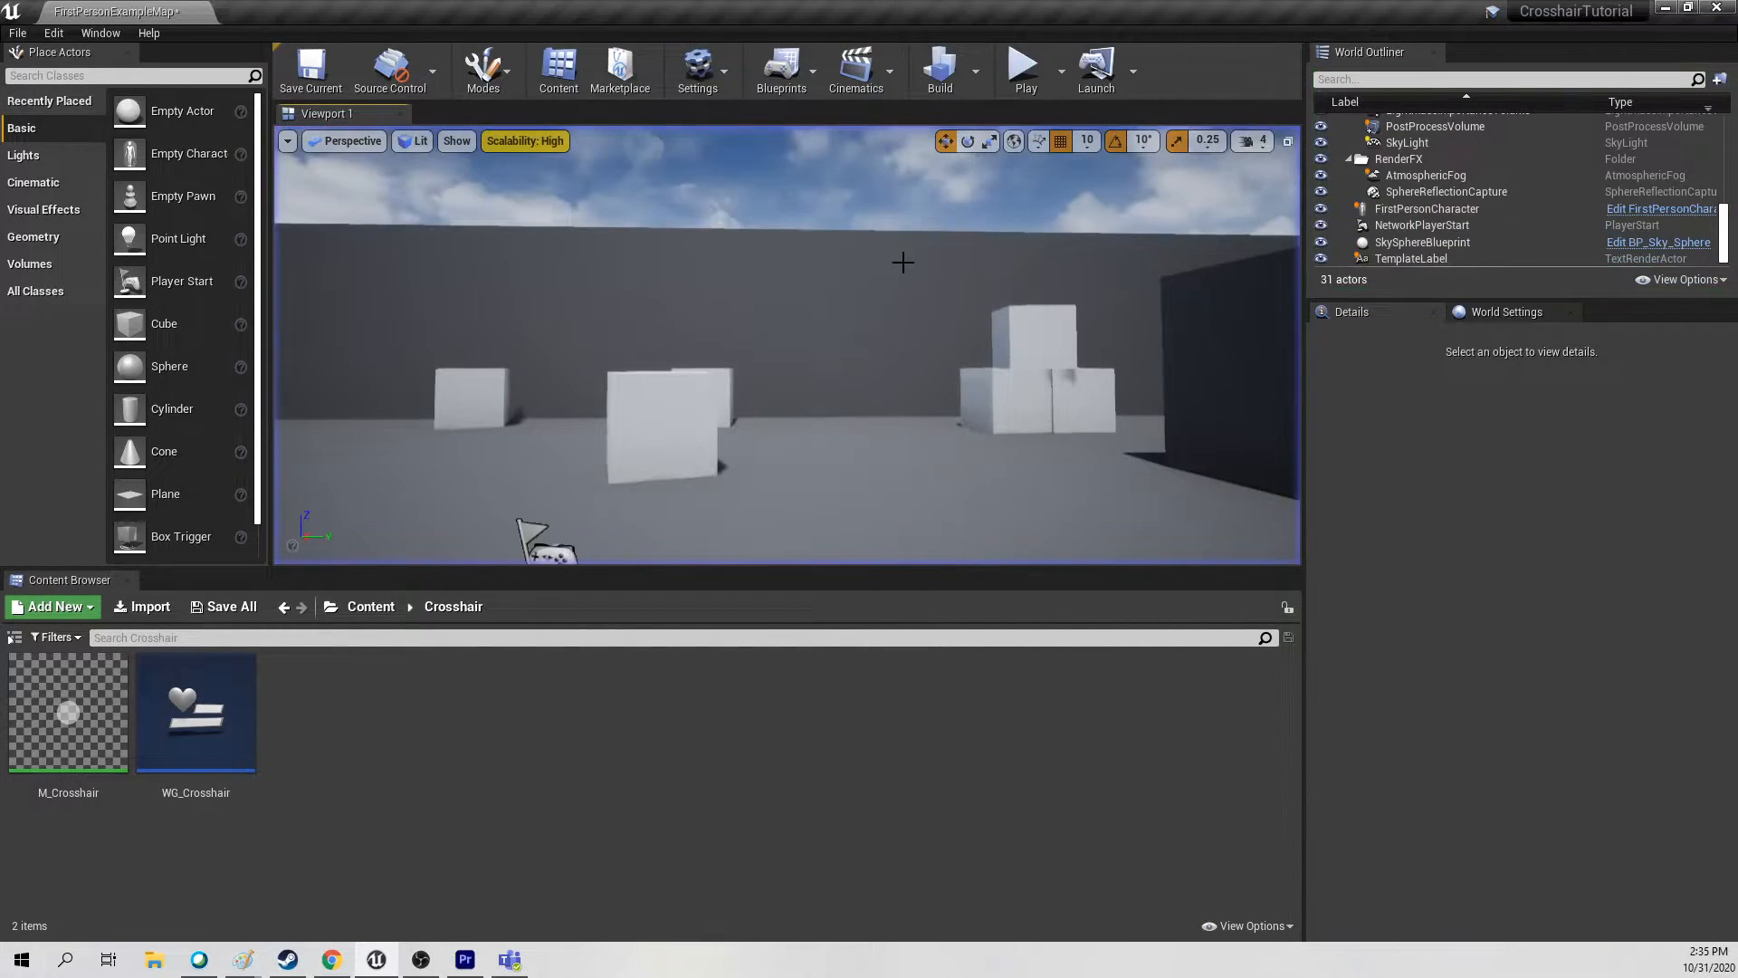
Open the FirstPersonHUD blueprint from the Blueprints folder inside FirstPersonBP
{"action": "left_click", "coordinate": [373, 606]}
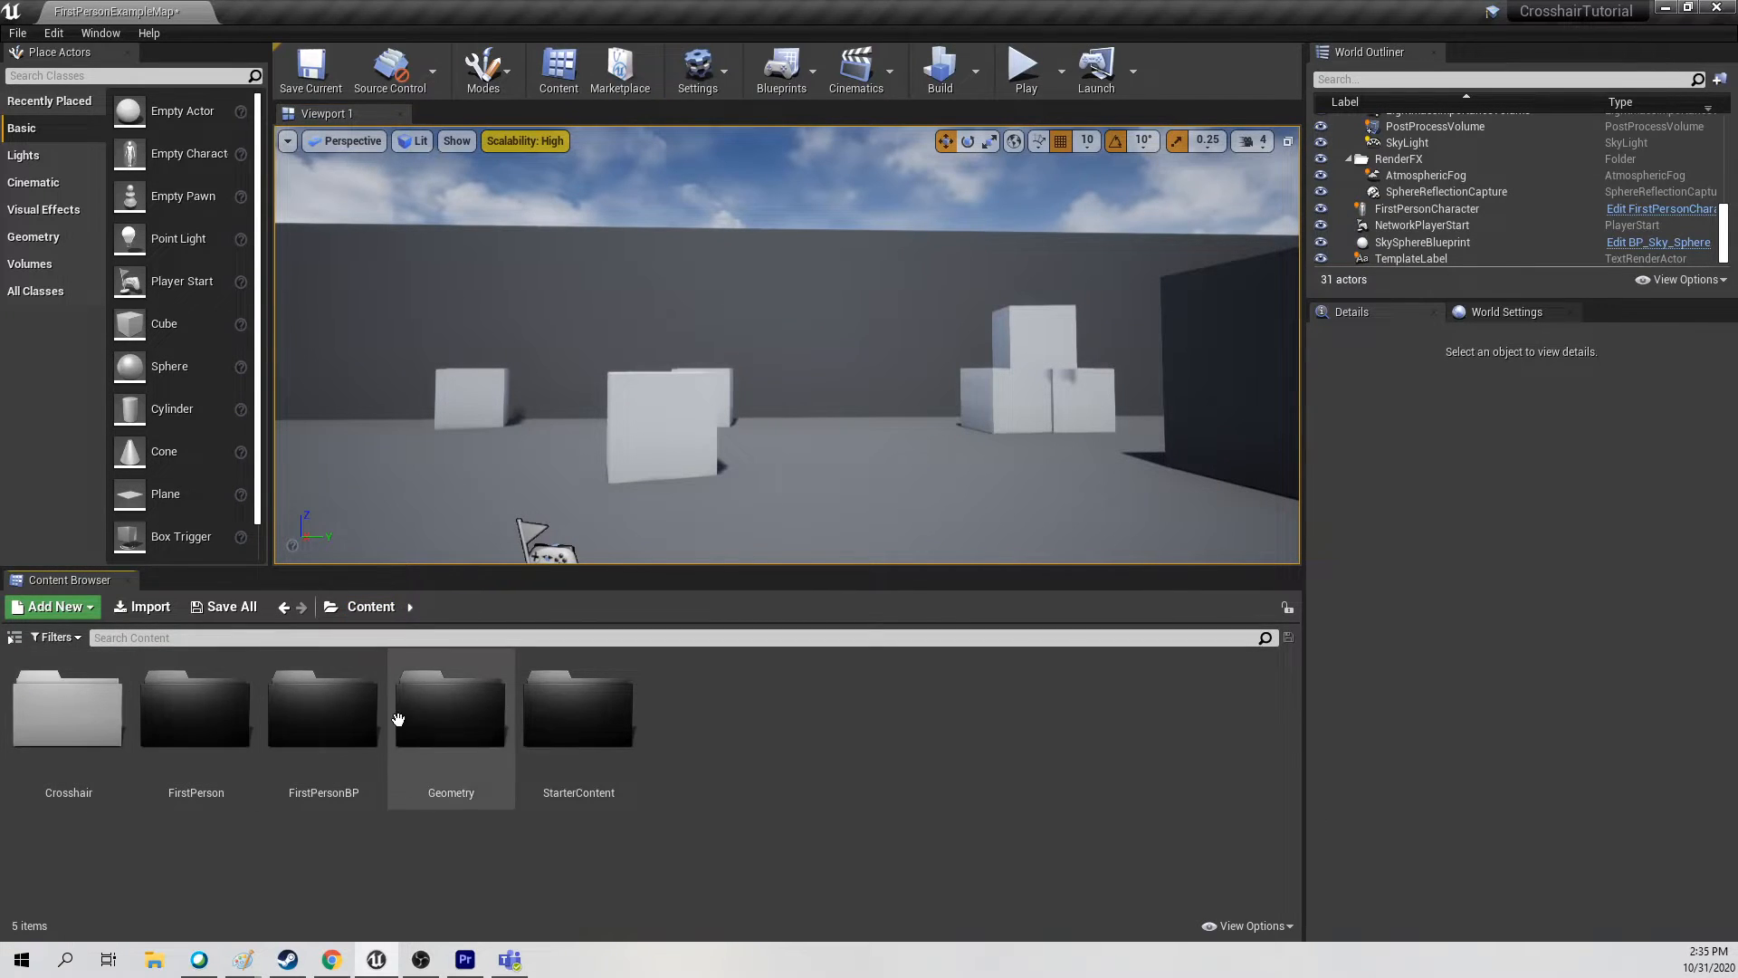
{"action": "double_click", "coordinate": [337, 721]}
{"action": "double_click", "coordinate": [37, 748]}
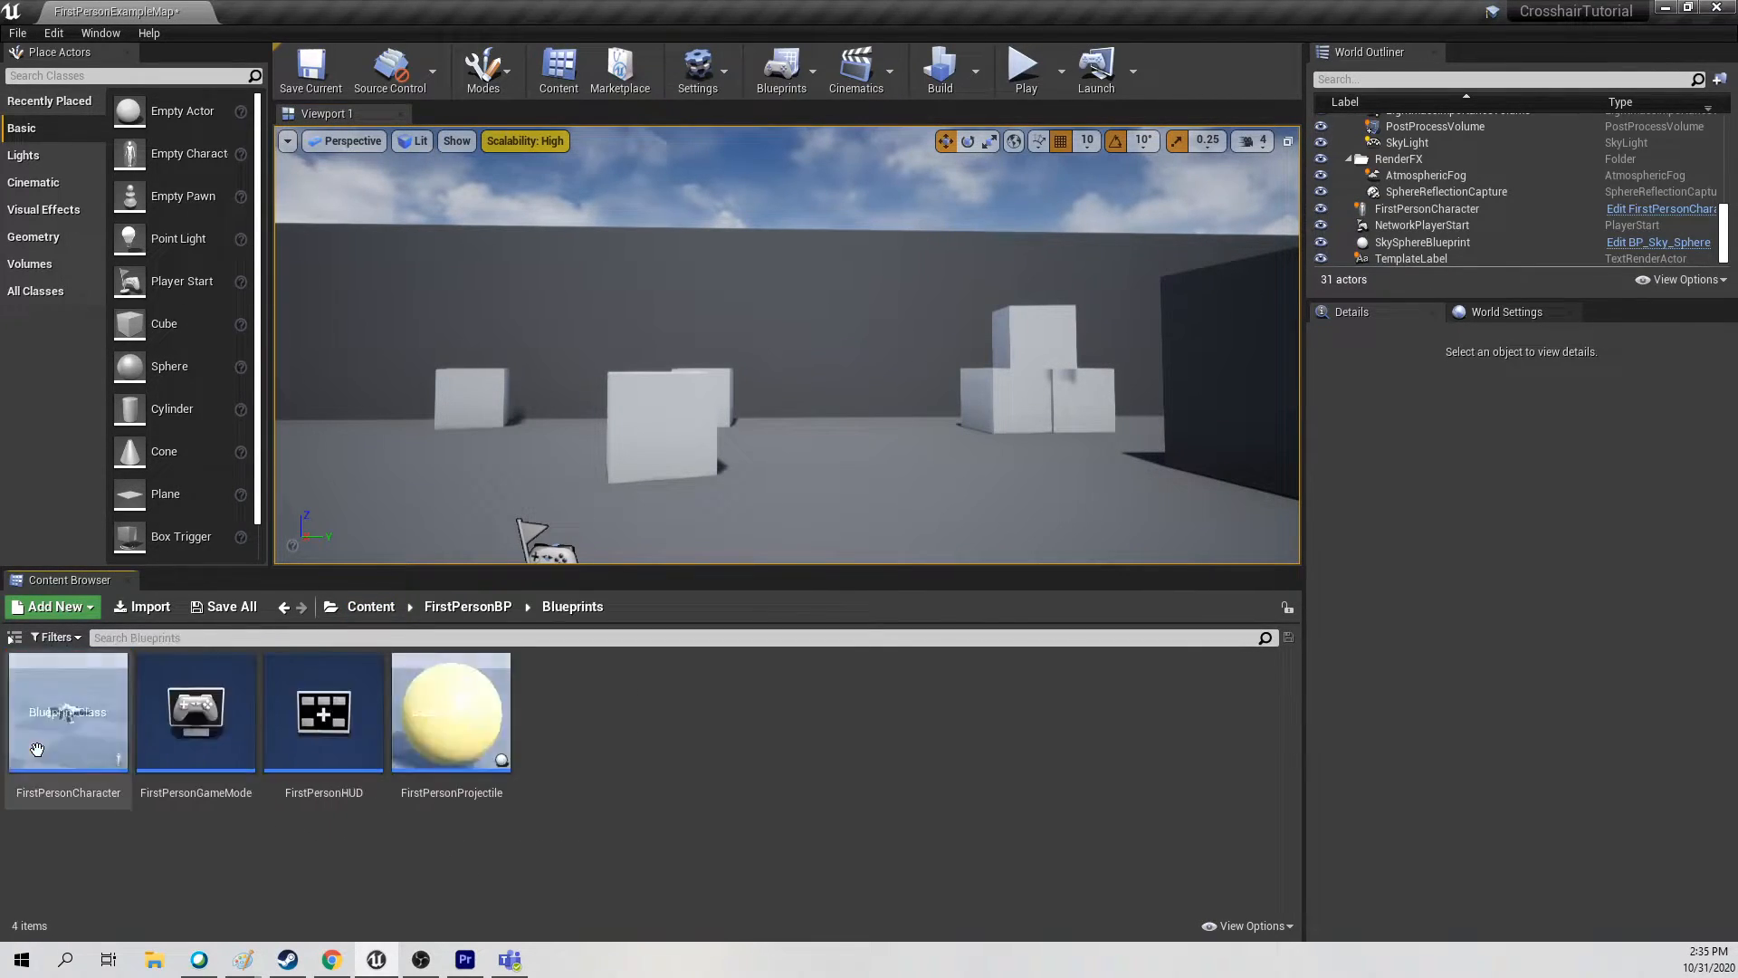
{"action": "double_click", "coordinate": [349, 758]}
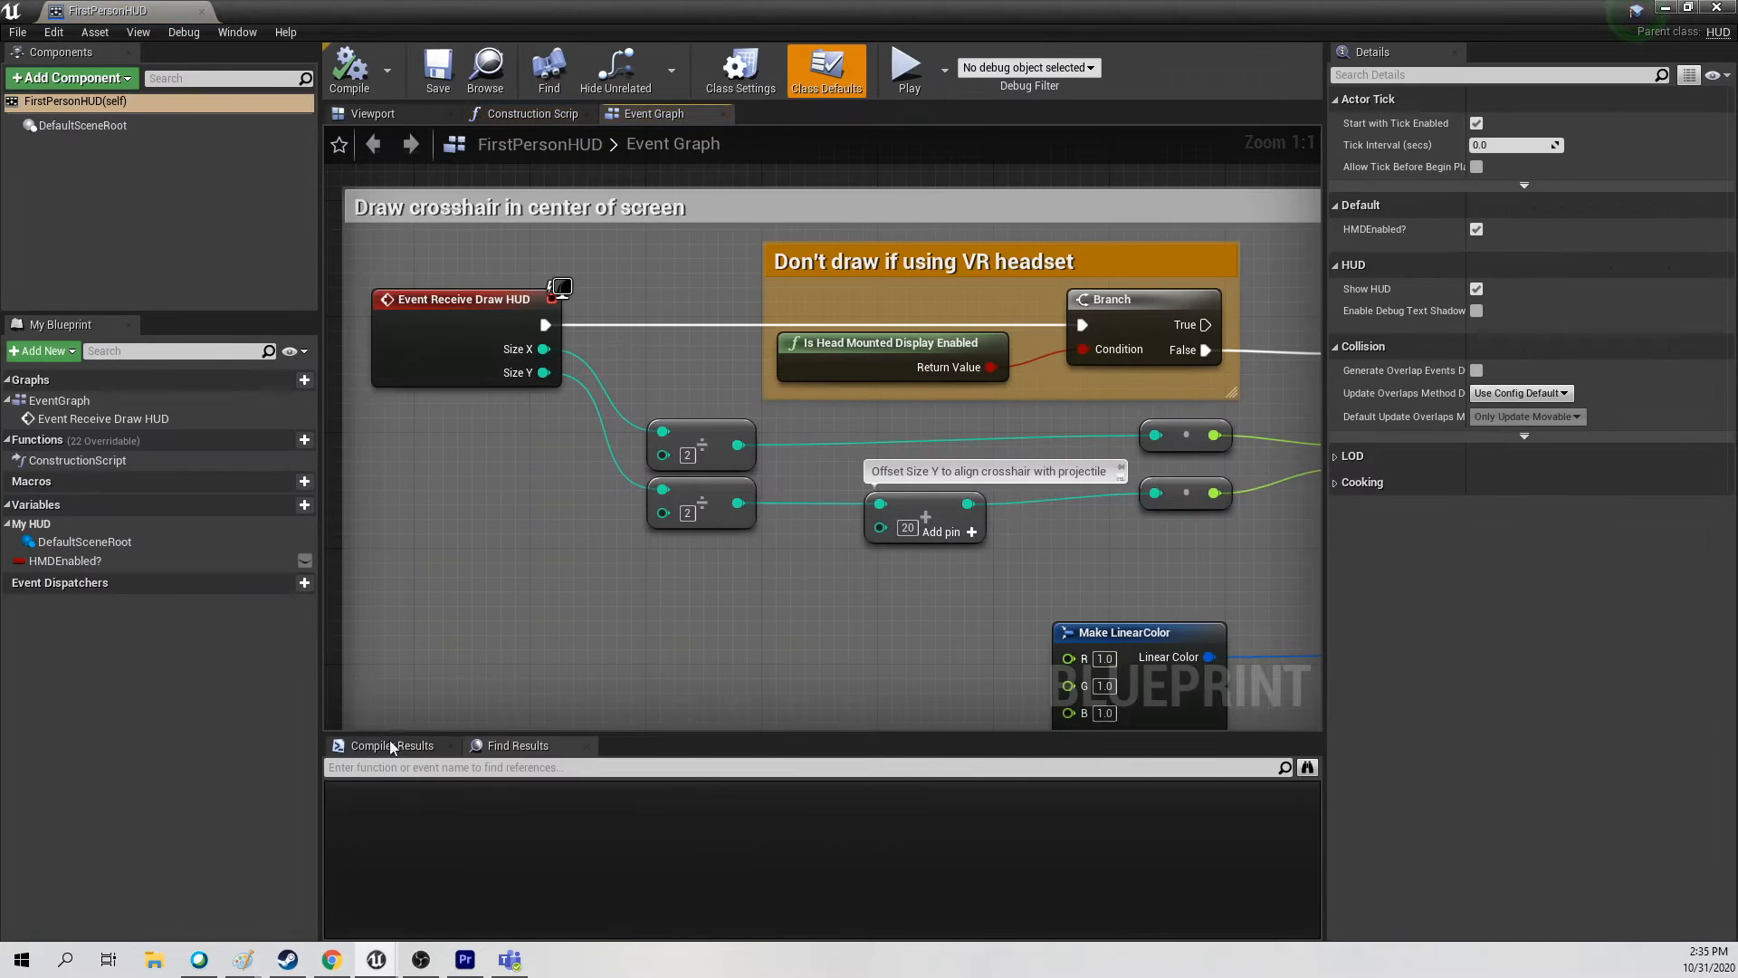
Disconnect the execution, Size X and Size Y outputs of Event Receive Draw HUD, and compile and save the blueprint
{"action": "left_click", "coordinate": [546, 325], "text": "alt"}
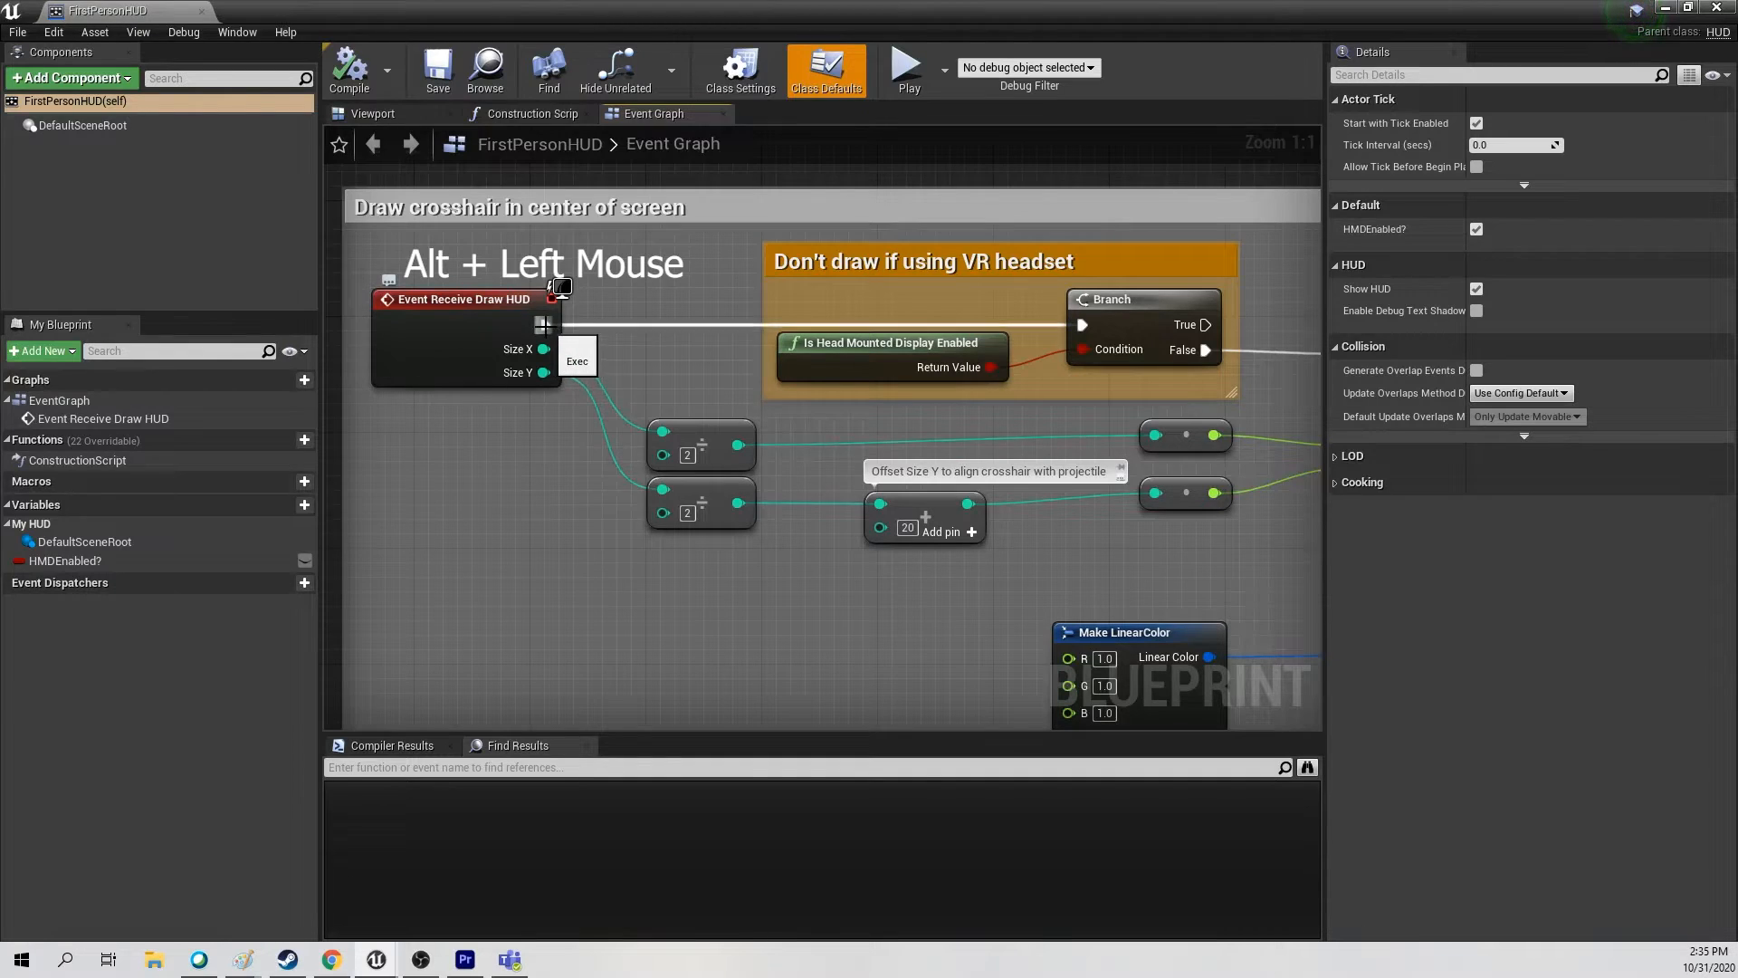
{"action": "left_click", "coordinate": [544, 372], "text": "alt"}
{"action": "left_click", "coordinate": [353, 80]}
{"action": "left_click", "coordinate": [448, 82]}
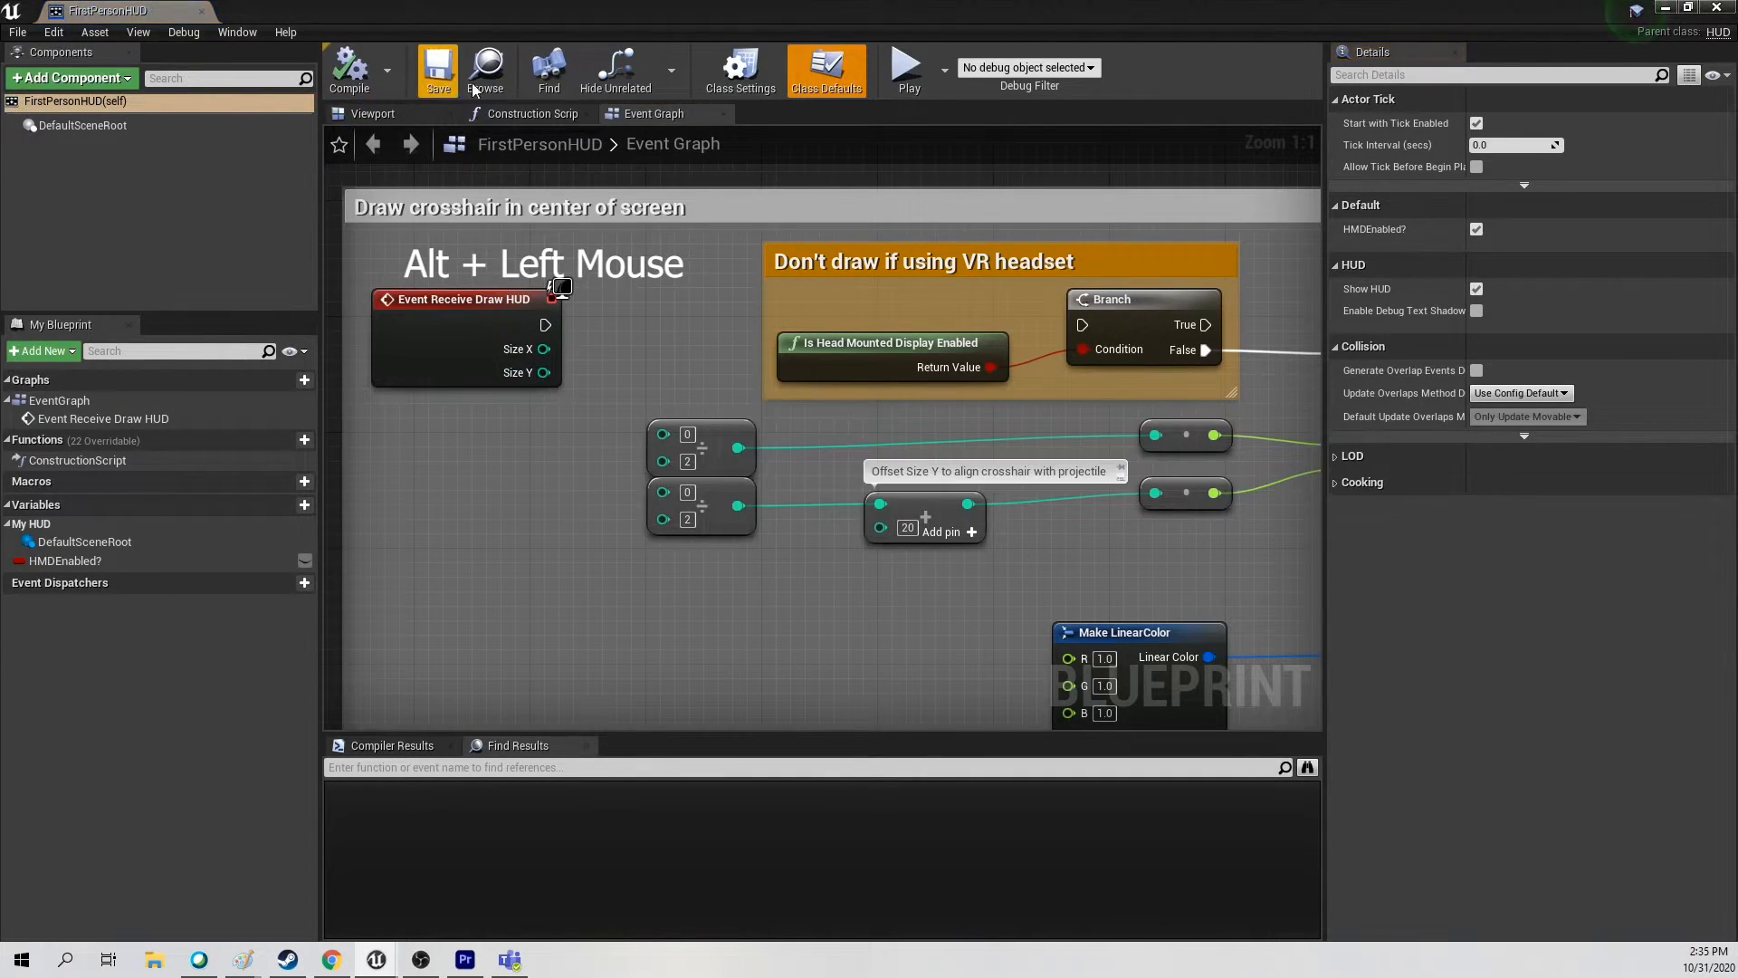
Return to the level and play it to check whether the default crosshair is still drawn, and stop the session
{"action": "left_click", "coordinate": [1666, 8]}
{"action": "left_click", "coordinate": [1026, 71]}
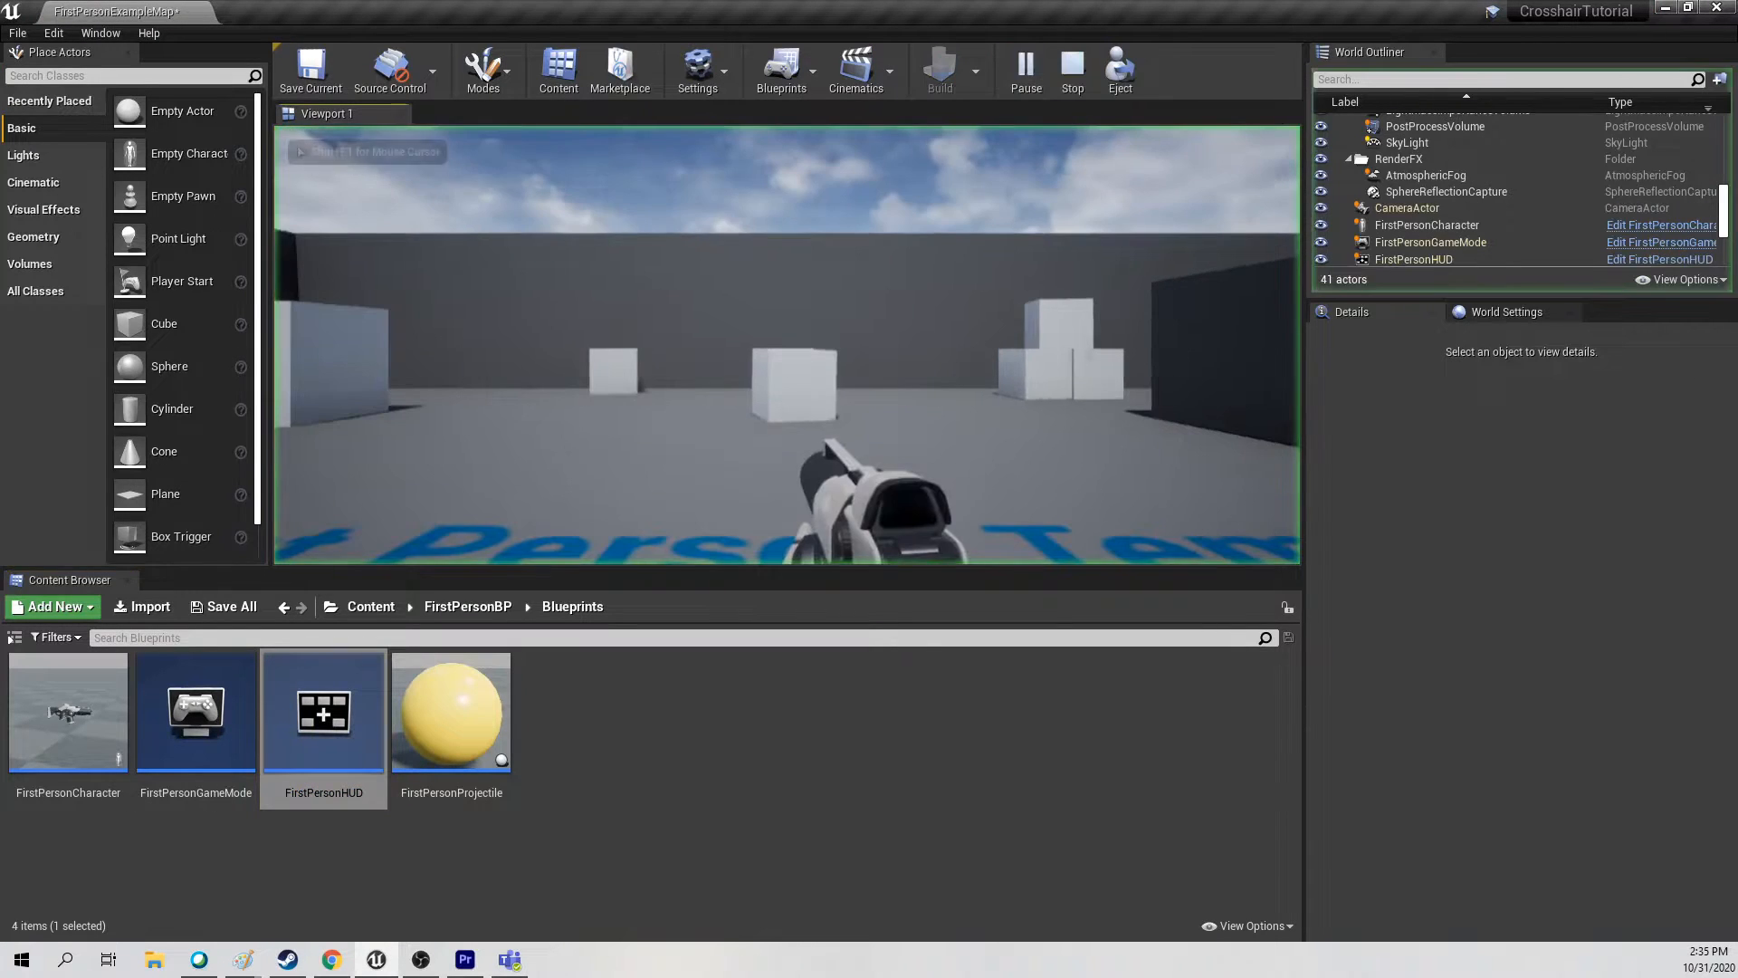
{"action": "left_click", "coordinate": [786, 345]}
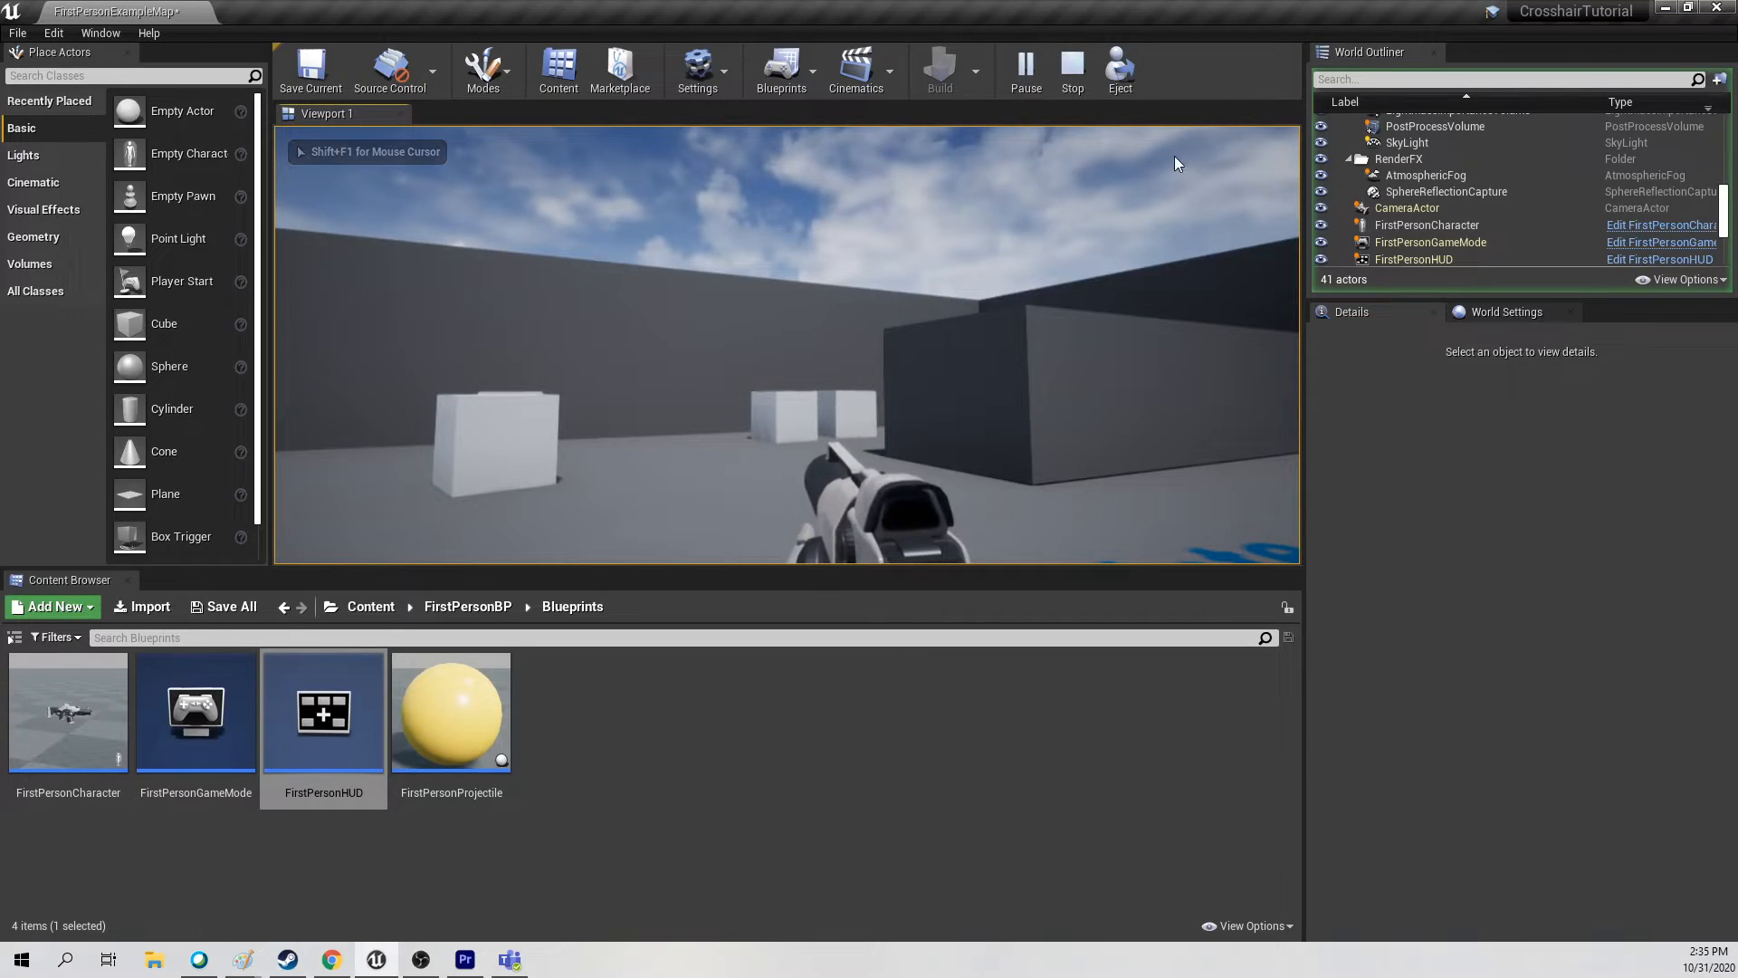
{"action": "key", "text": "Escape"}
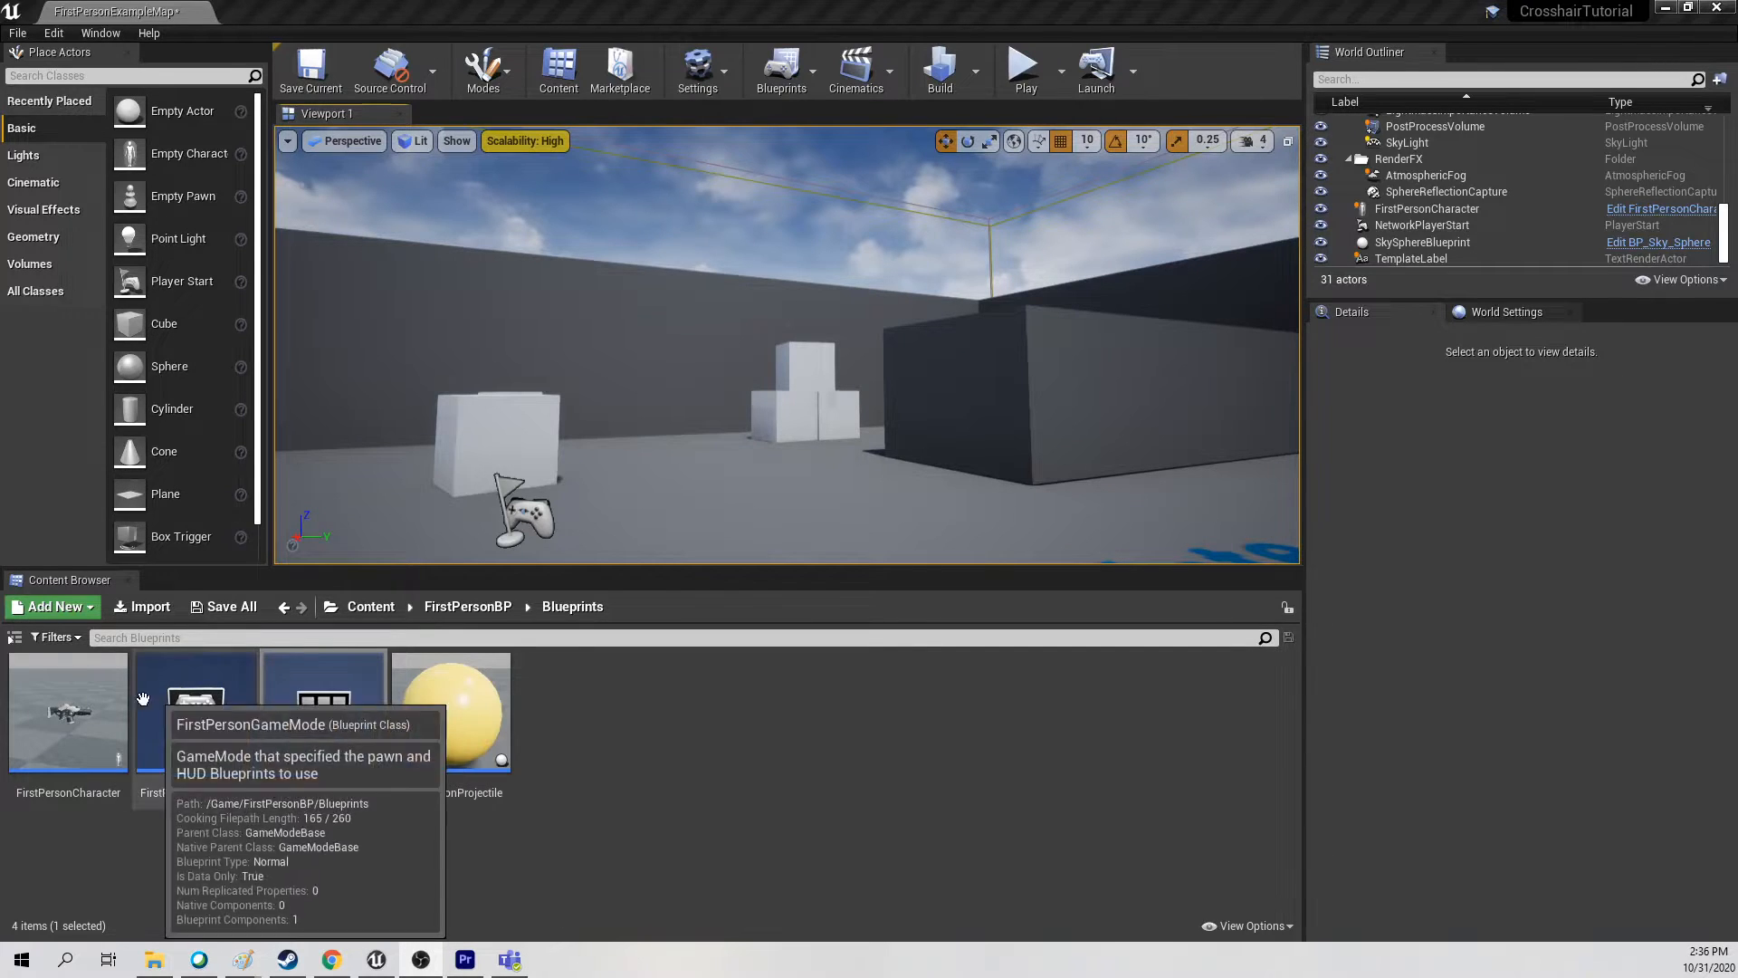
Open the FirstPersonCharacter blueprint, locate Event BeginPlay by searching for "eventbeginplay", and widen the graph area
{"action": "double_click", "coordinate": [64, 750]}
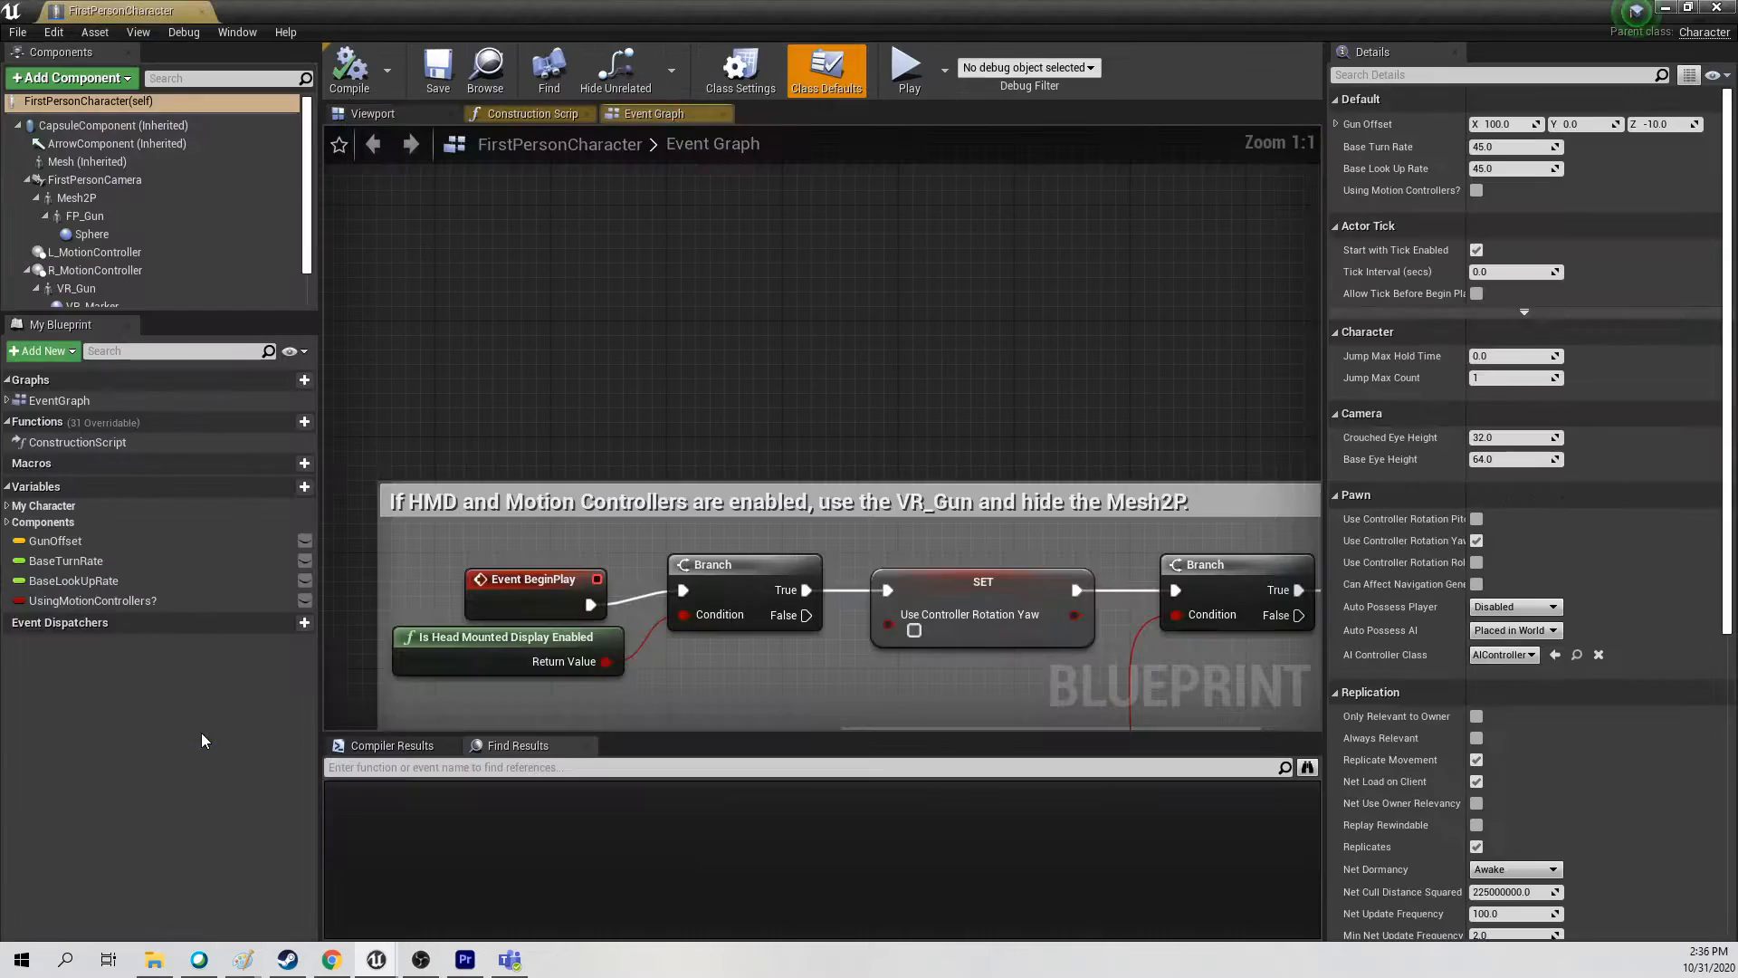
{"action": "left_click", "coordinate": [424, 767]}
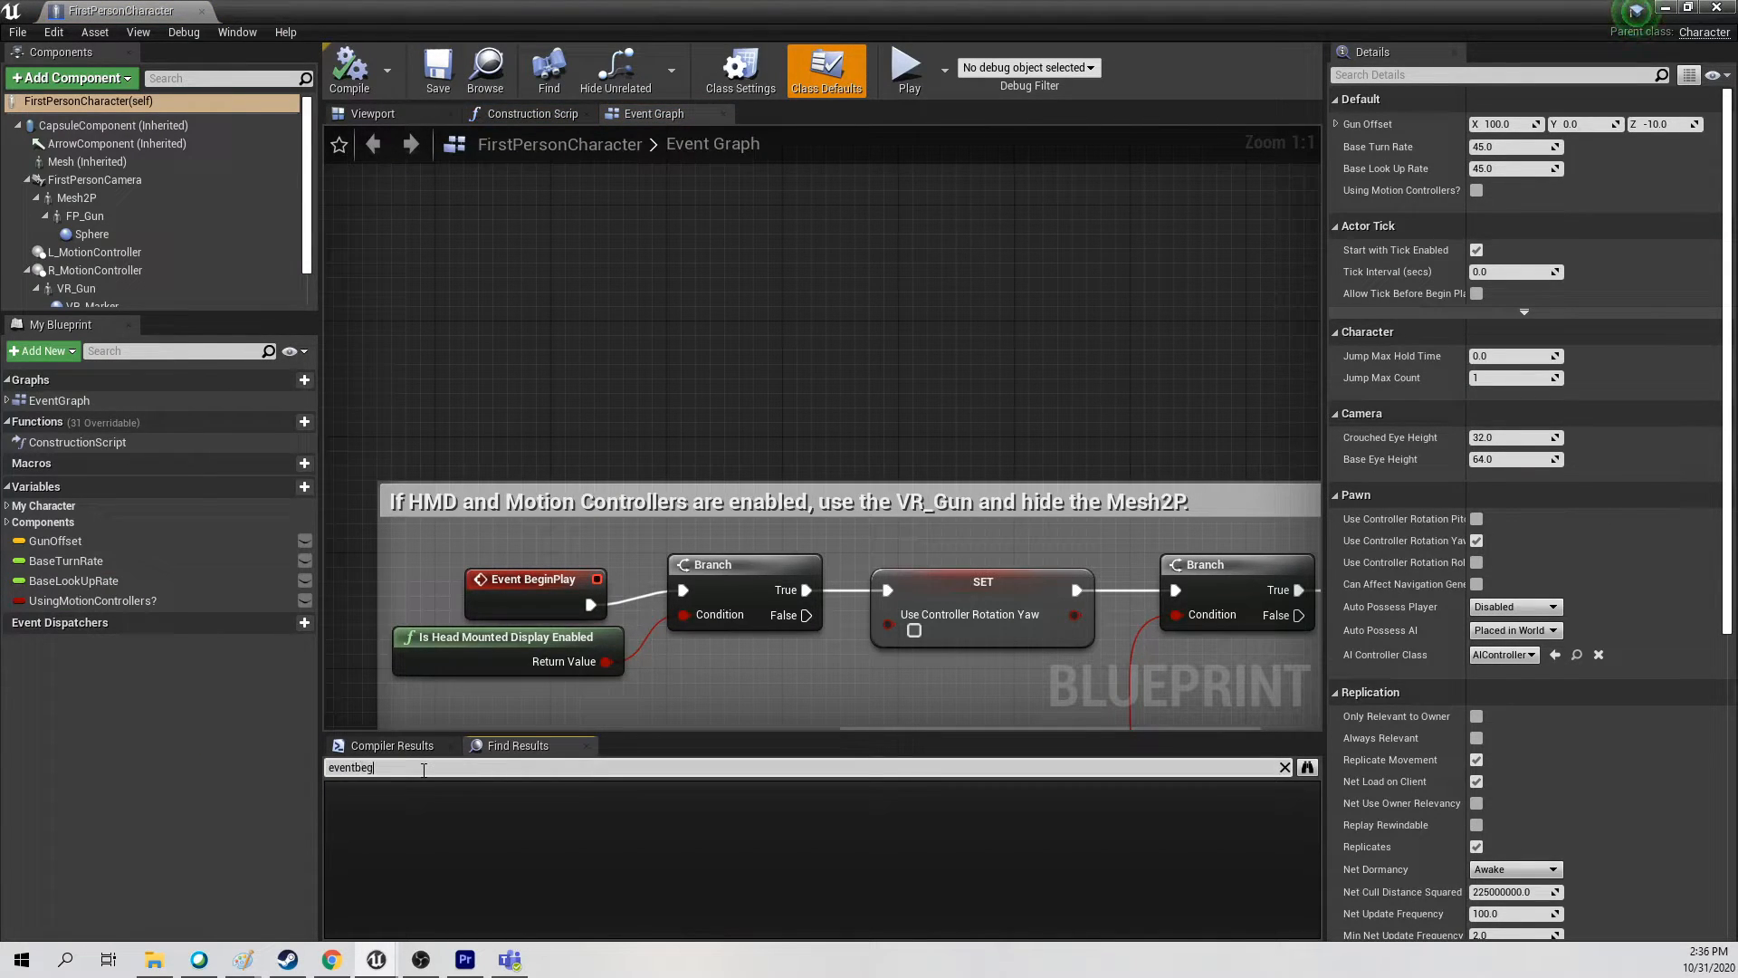
{"action": "left_click", "coordinate": [397, 802]}
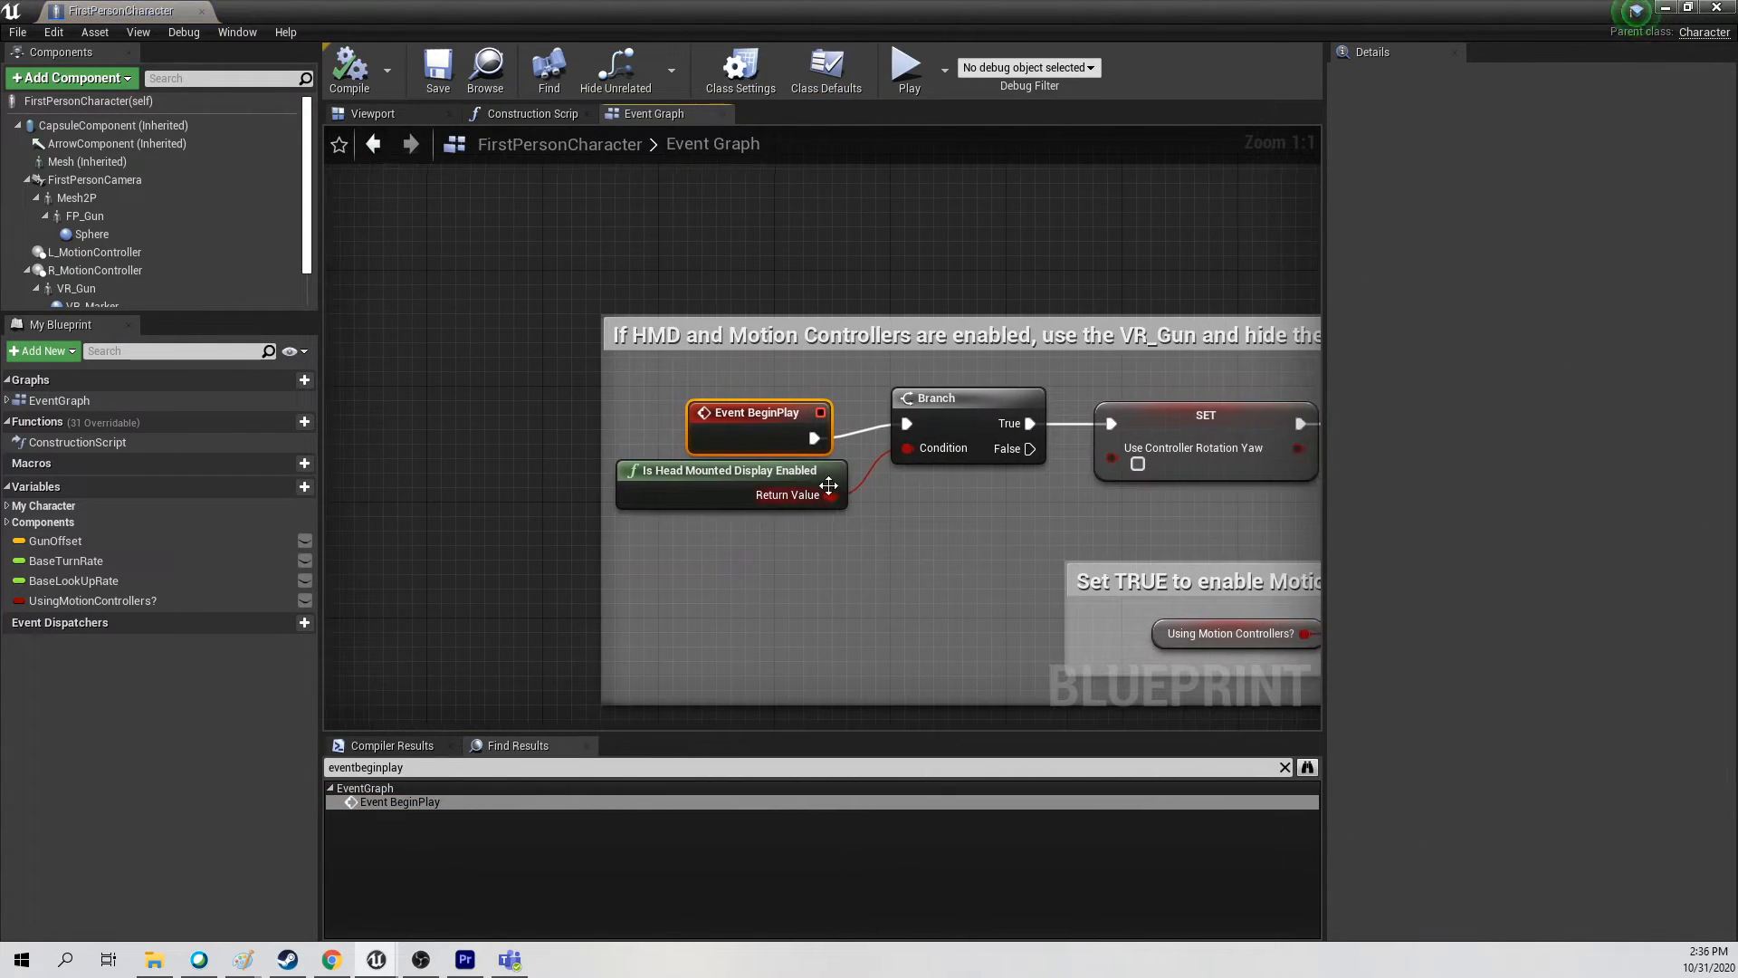
{"action": "scroll", "coordinate": [830, 489], "scroll_direction": "down", "scroll_amount": 2}
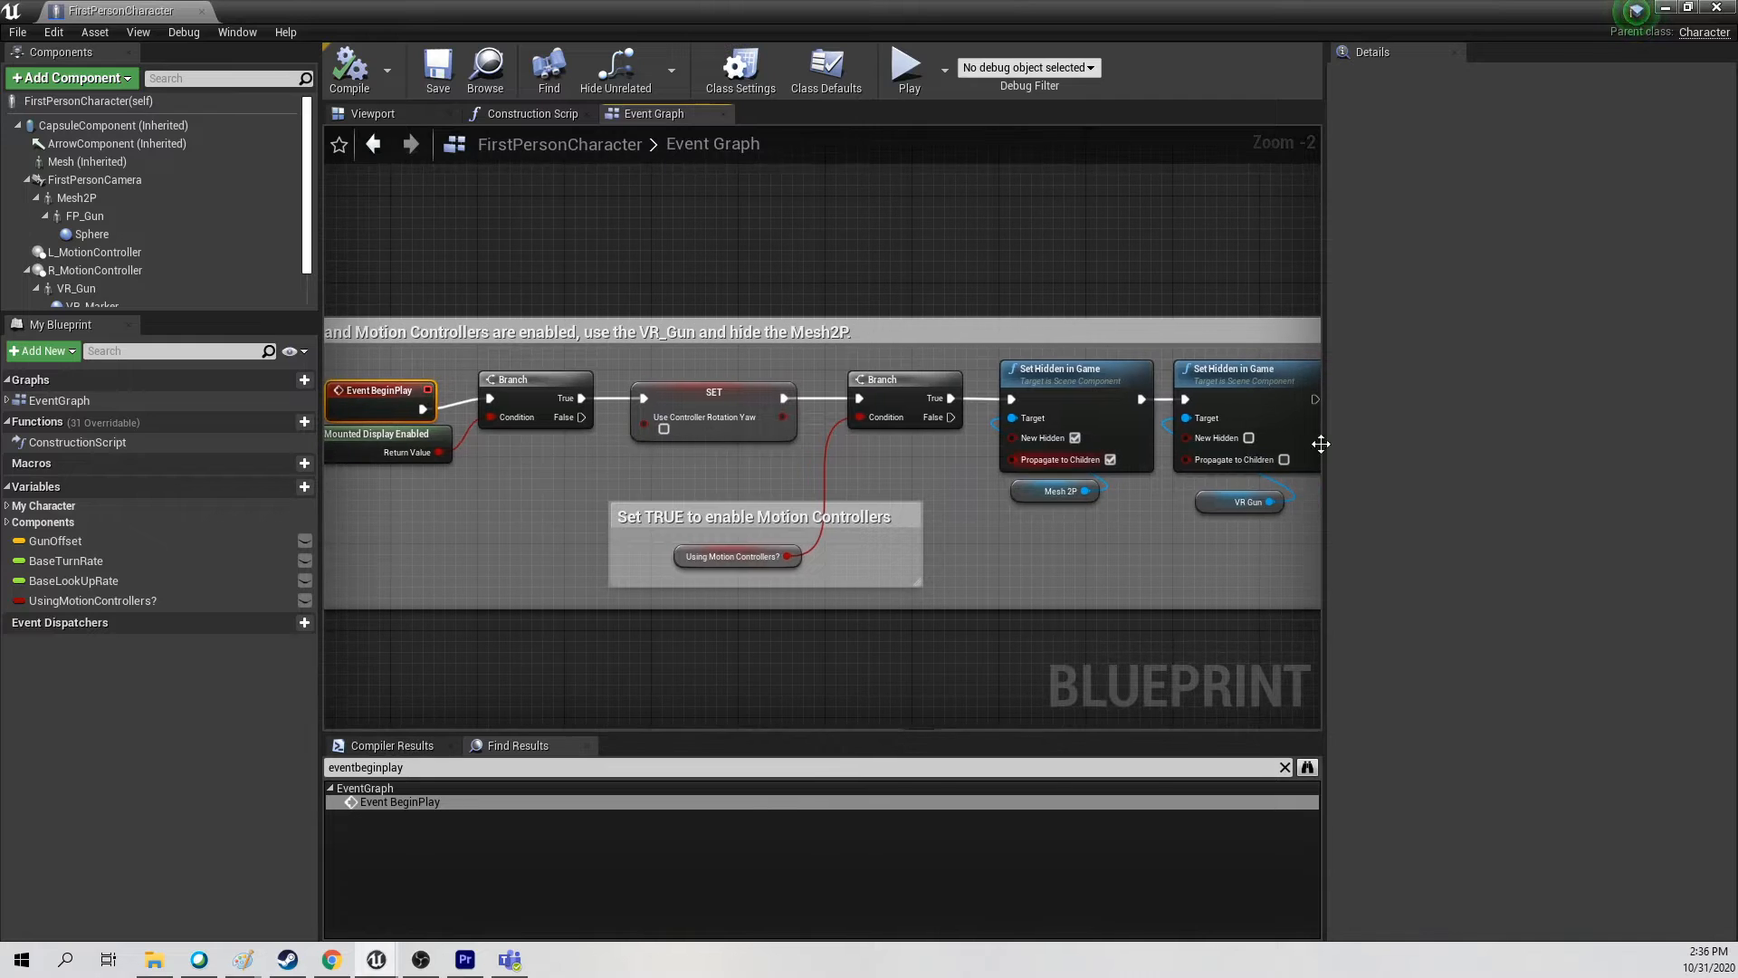
{"action": "left_click_drag", "start_coordinate": [1325, 413], "coordinate": [1464, 414]}
{"action": "right_click_drag", "start_coordinate": [562, 440], "coordinate": [839, 426]}
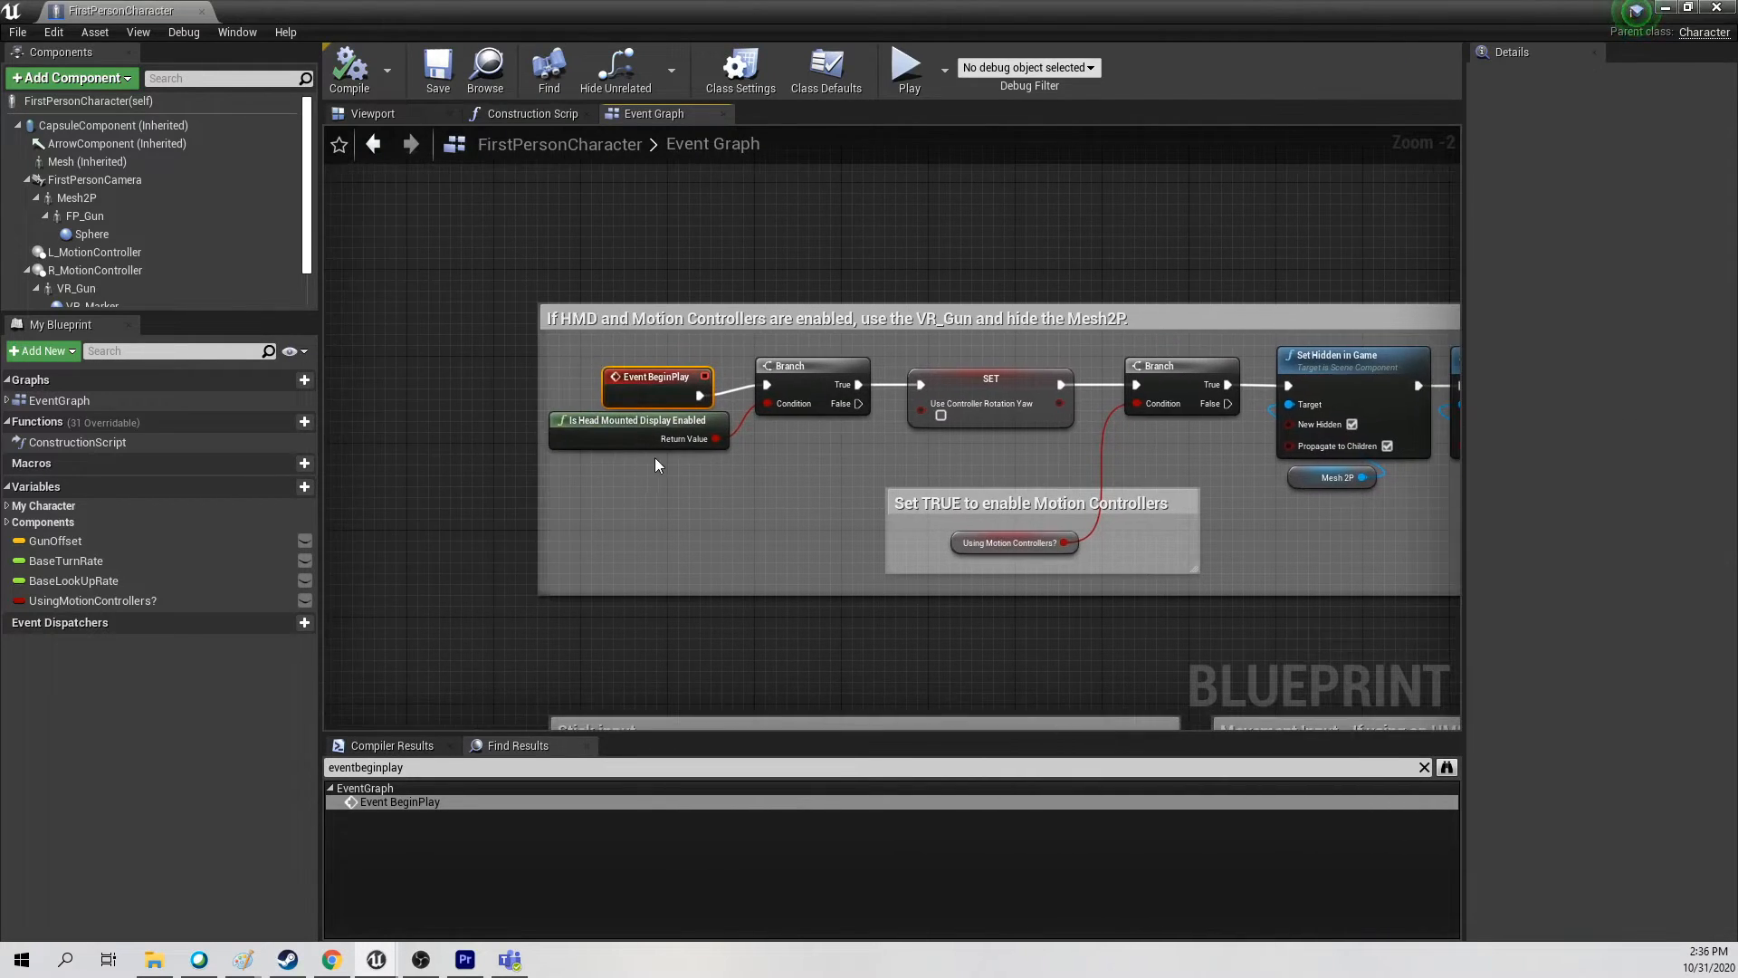
{"action": "scroll", "coordinate": [656, 464], "scroll_direction": "up", "scroll_amount": 2}
{"action": "left_click", "coordinate": [613, 421]}
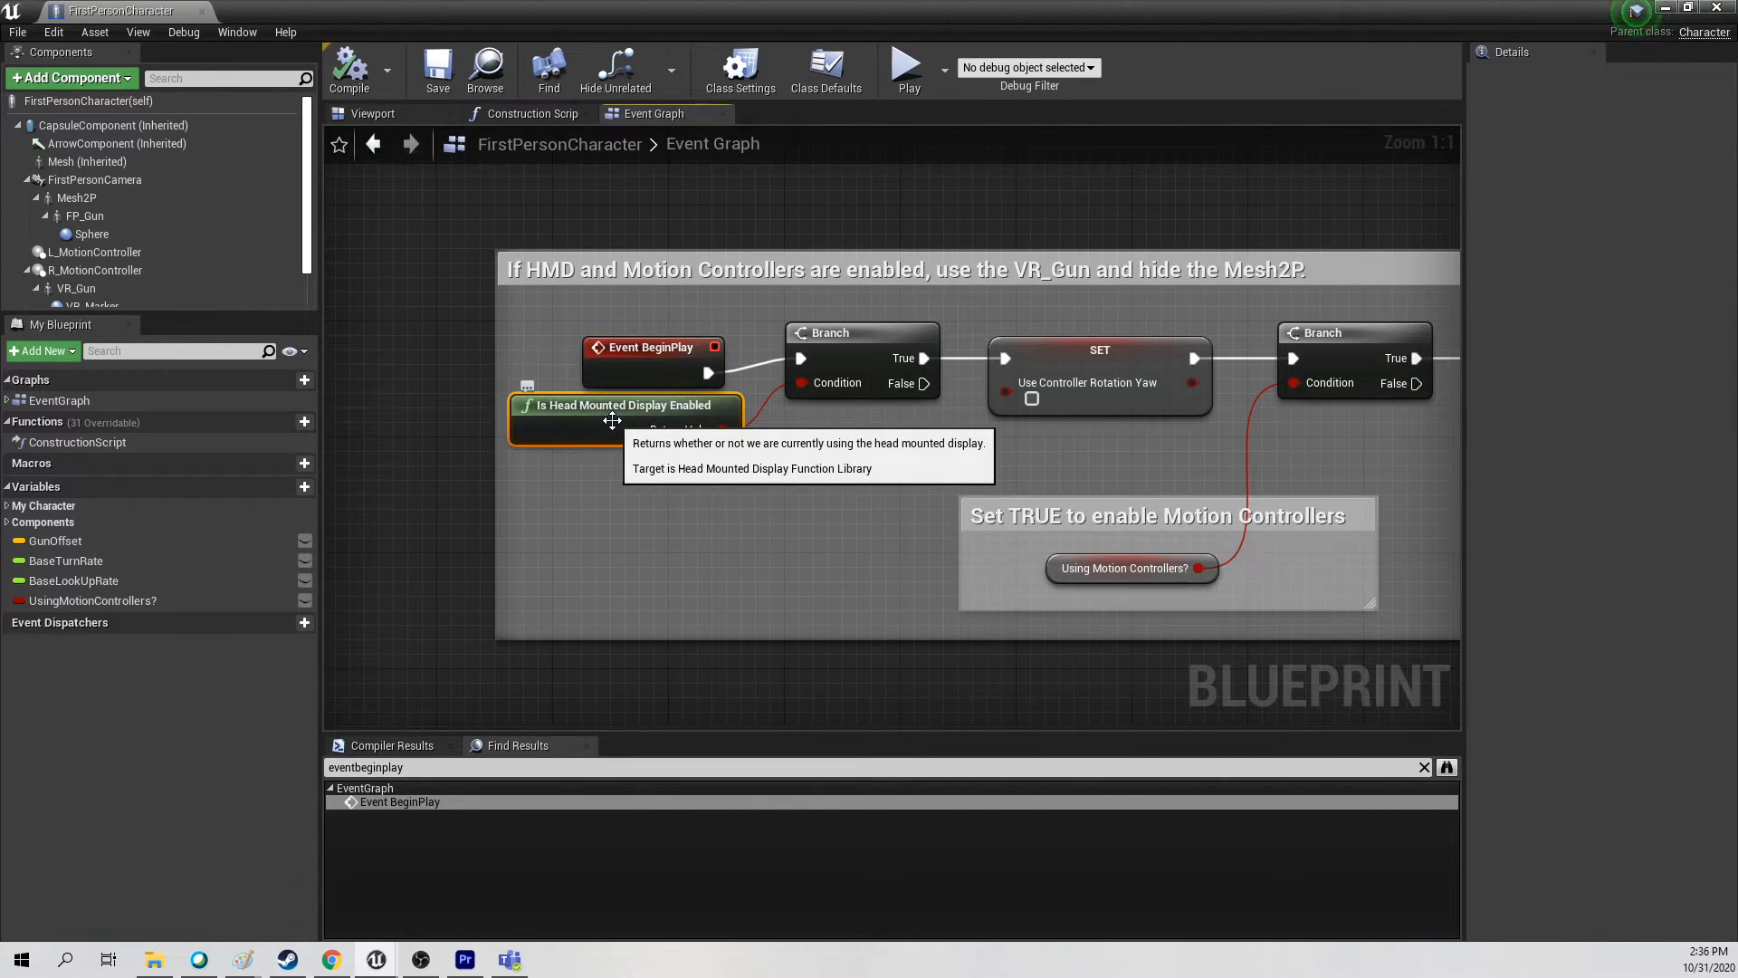
Move Event BeginPlay above the HMD comment box and replace its Branch connection with a new Create Widget node
{"action": "right_click_drag", "start_coordinate": [651, 401], "coordinate": [795, 571]}
{"action": "left_click_drag", "start_coordinate": [709, 616], "coordinate": [899, 305]}
{"action": "type", "text": "createwid"}
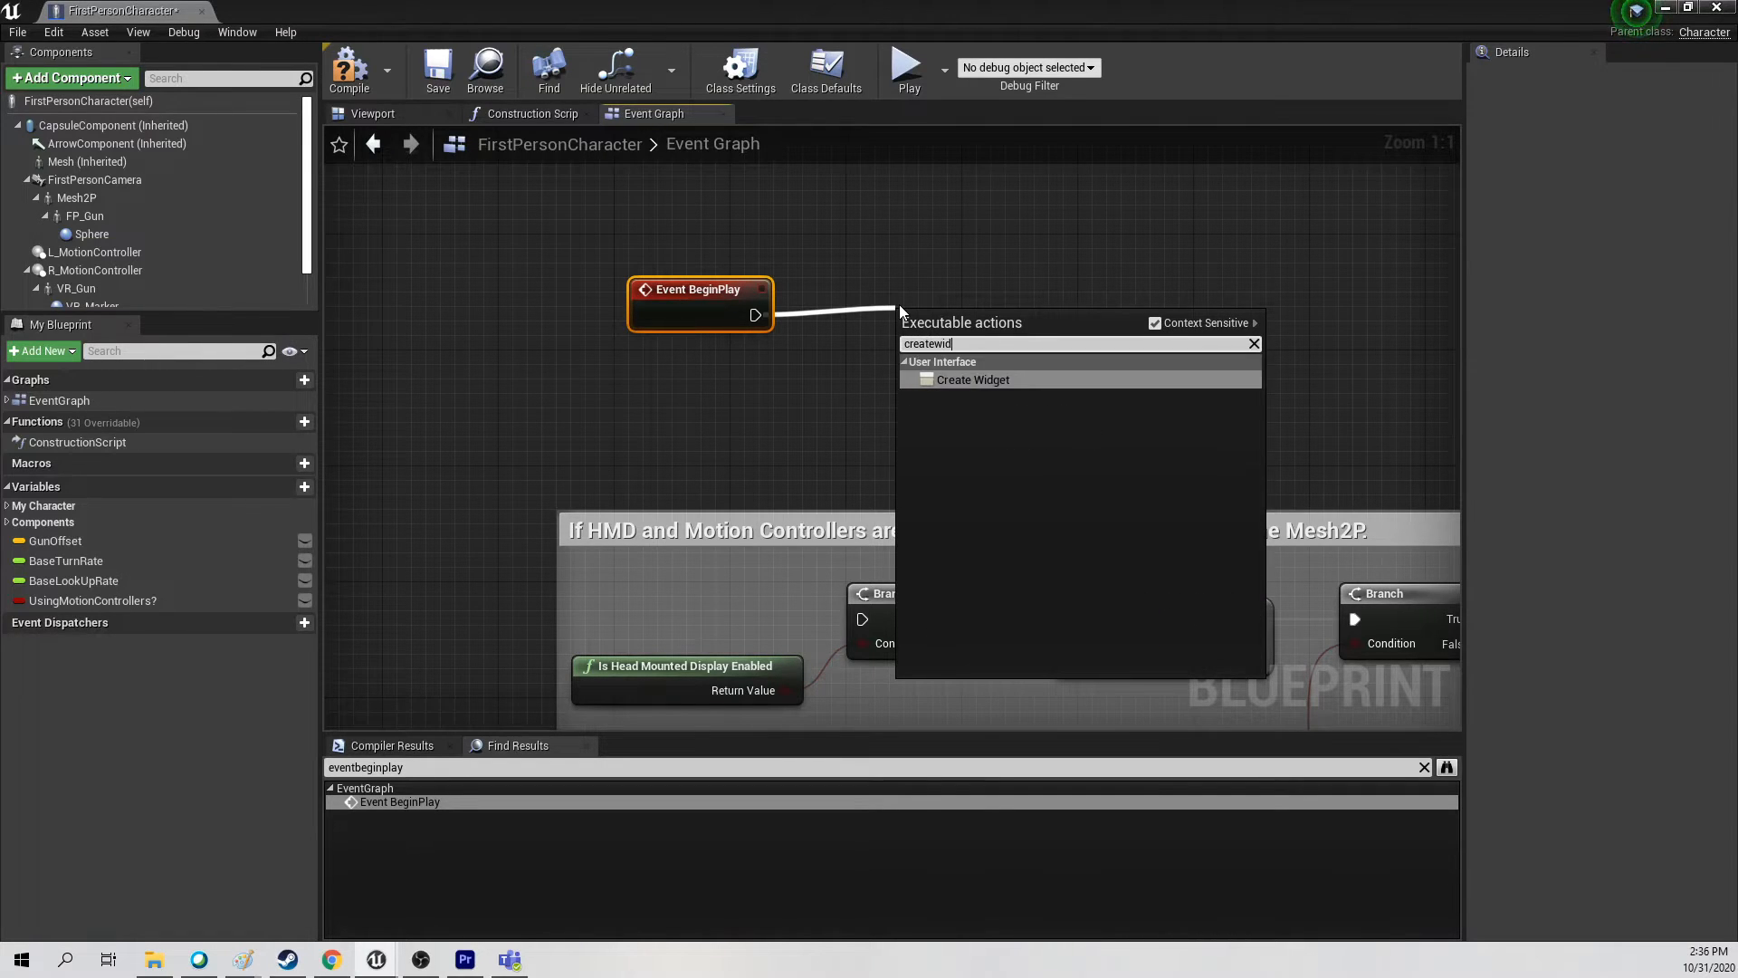
{"action": "key", "text": "Return"}
{"action": "left_click_drag", "start_coordinate": [901, 312], "coordinate": [901, 283]}
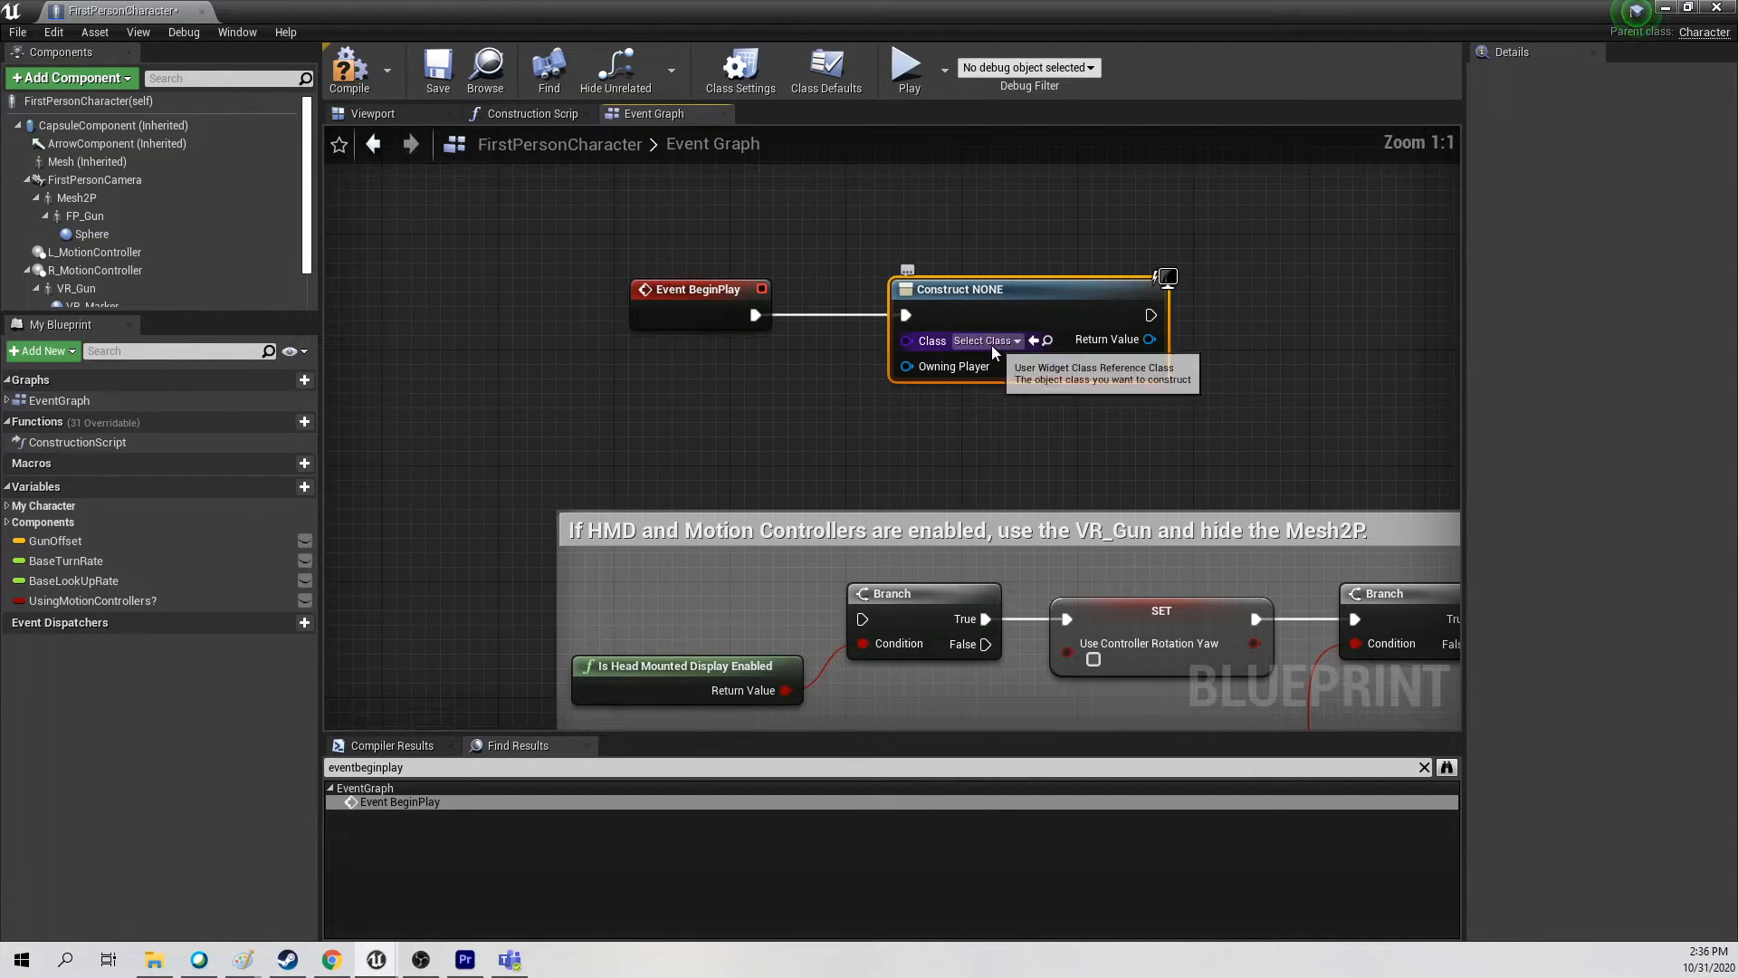
Set the class of the new Create Widget node to WG_Crosshair
{"action": "left_click", "coordinate": [986, 341]}
{"action": "type", "text": "wg_"}
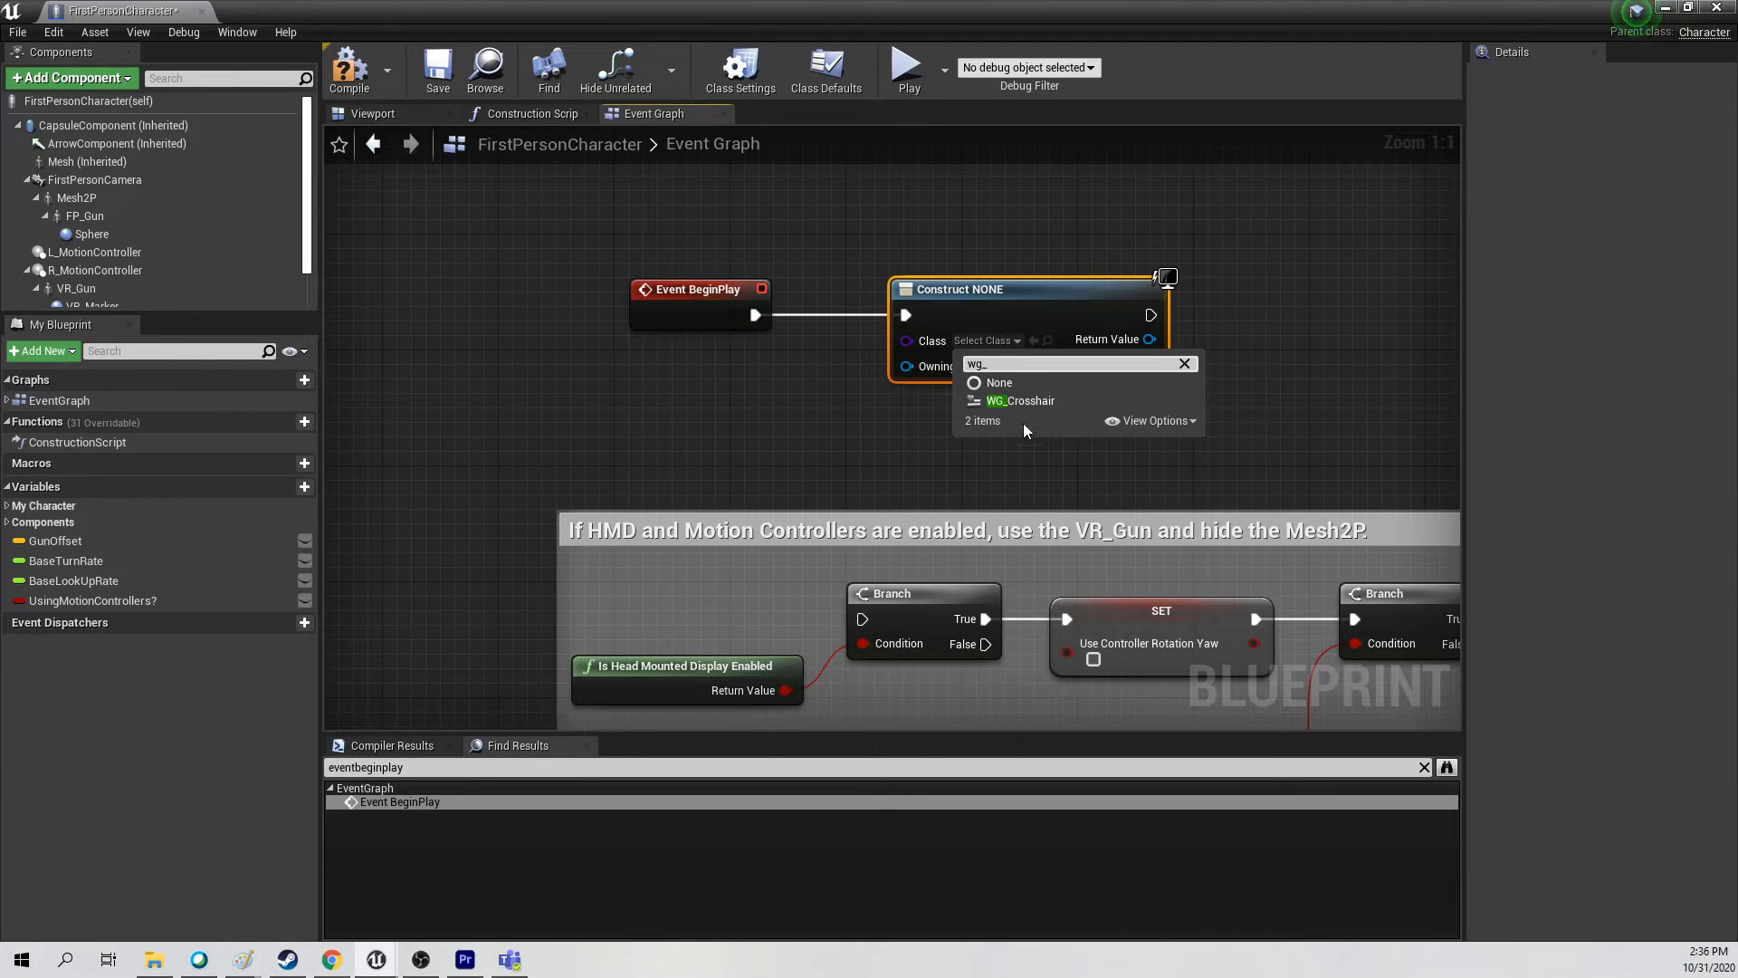
{"action": "left_click", "coordinate": [1051, 404]}
{"action": "right_click_drag", "start_coordinate": [1050, 404], "coordinate": [842, 421]}
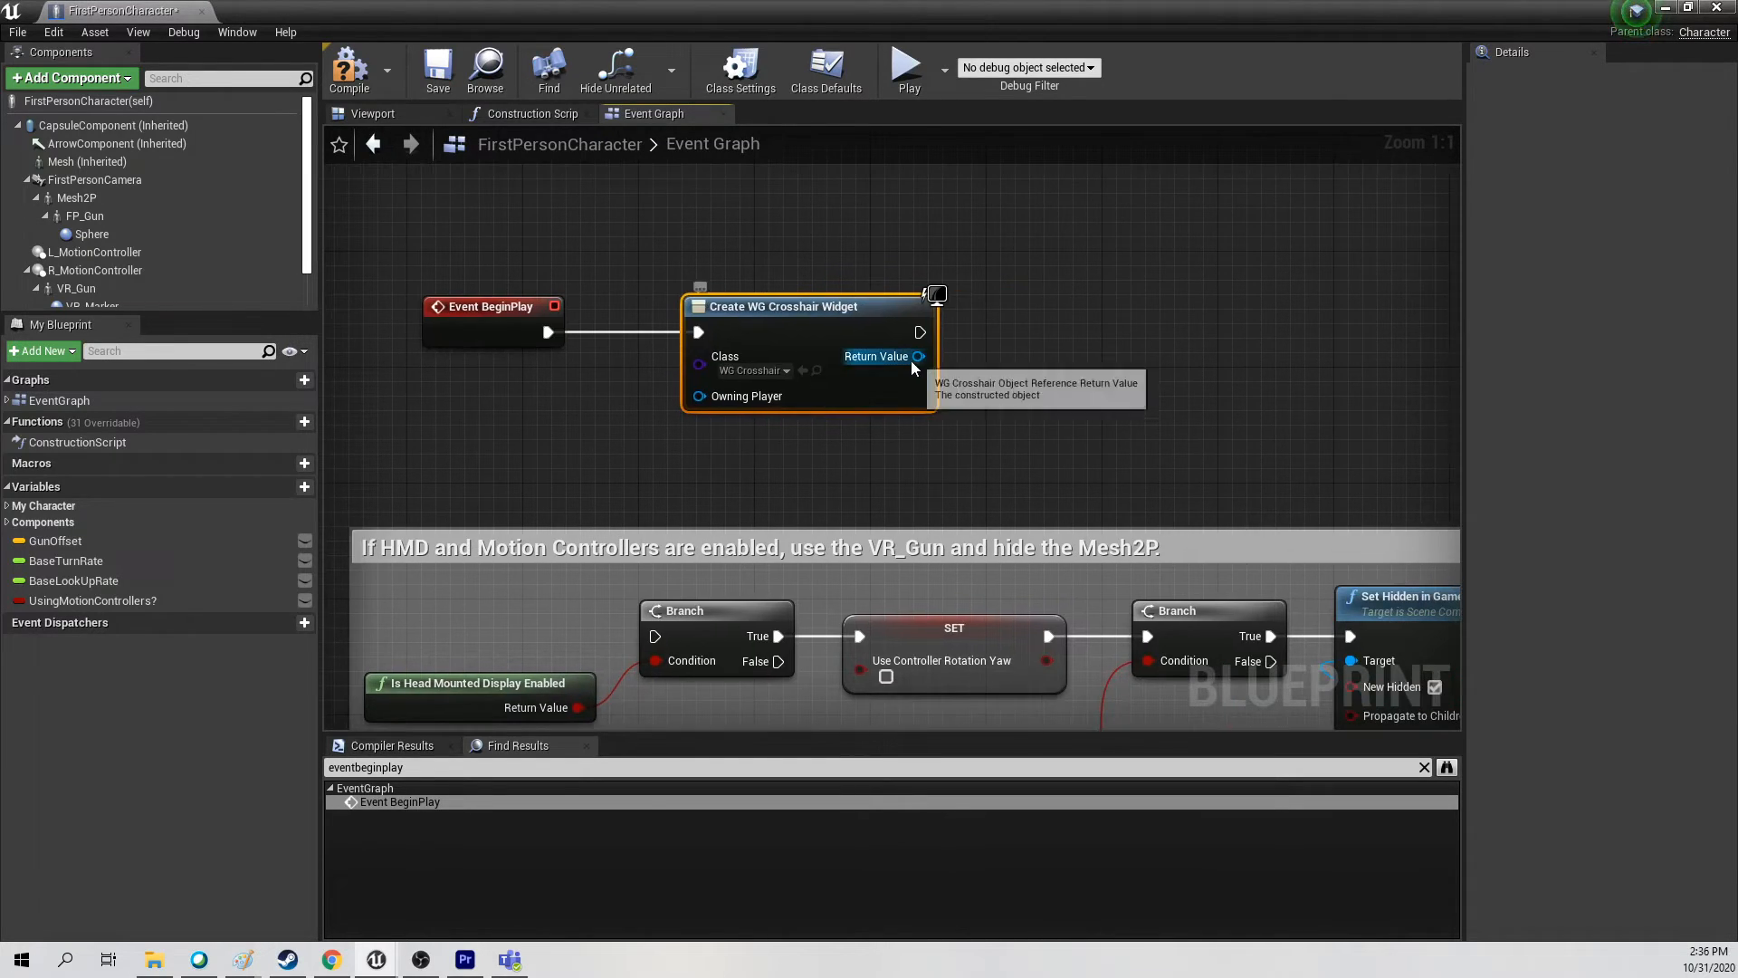
Add an Add to Viewport node from the crosshair widget's Return Value, then save and close the FirstPersonCharacter blueprint
{"action": "left_click_drag", "start_coordinate": [918, 356], "coordinate": [1031, 352]}
{"action": "type", "text": "addto"}
{"action": "key", "text": "Return"}
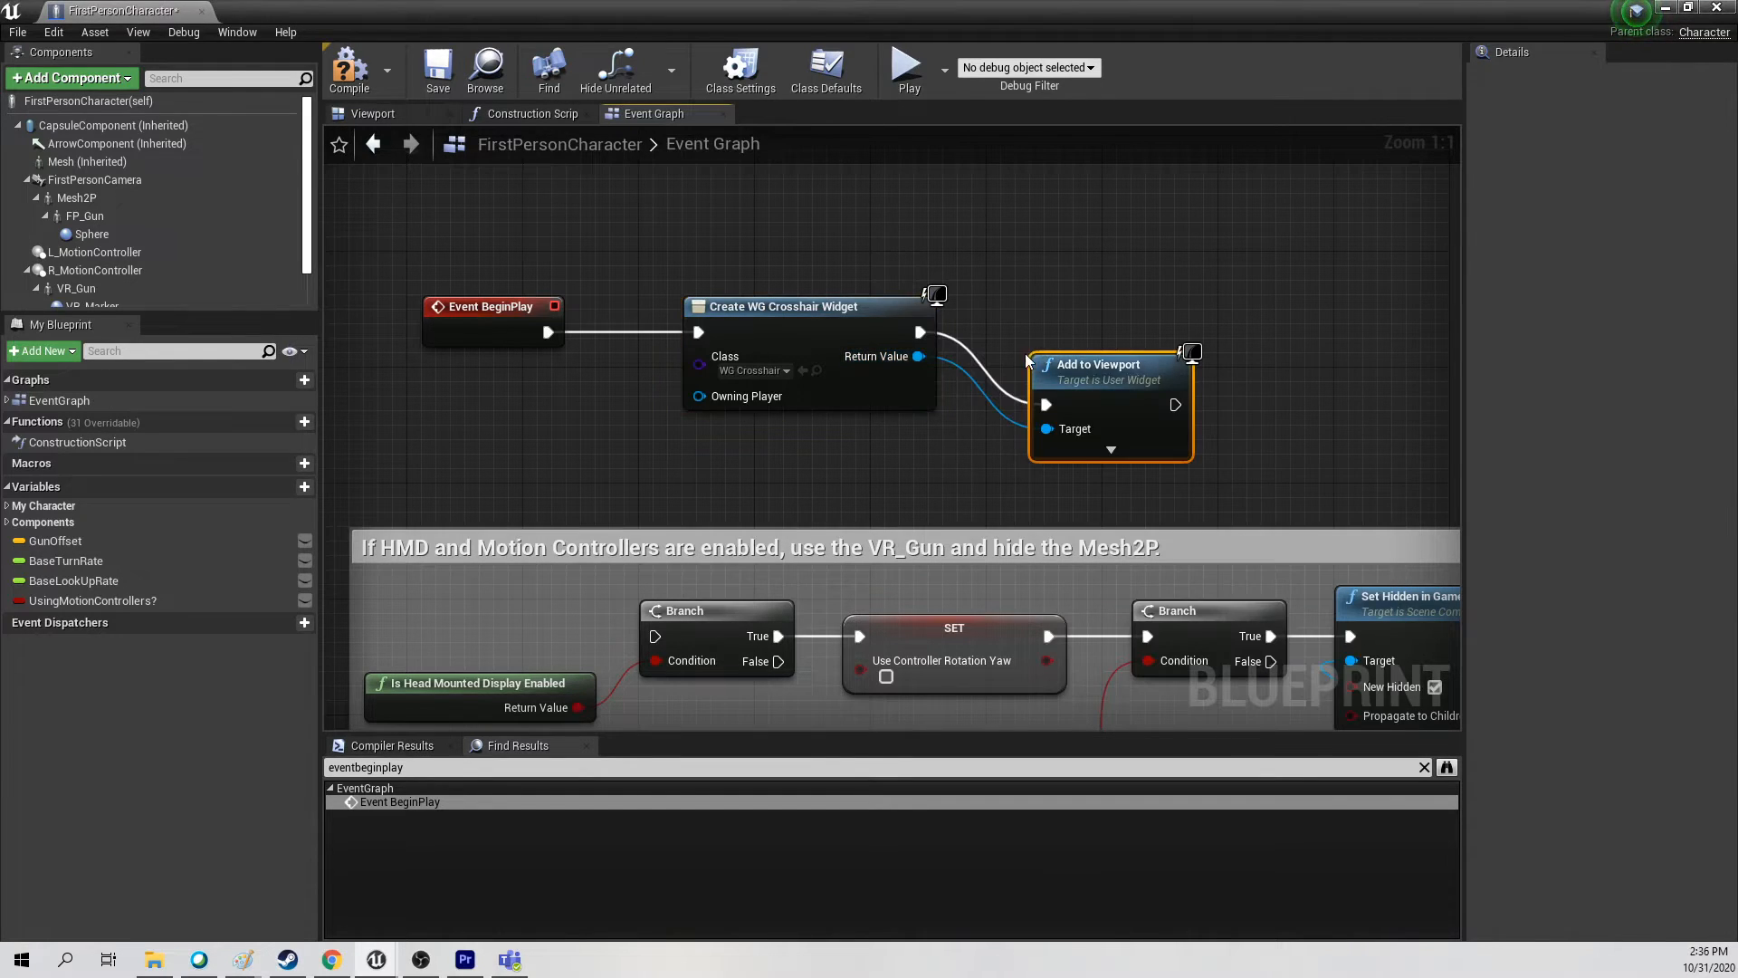
{"action": "left_click", "coordinate": [439, 87]}
{"action": "left_click", "coordinate": [1720, 9]}
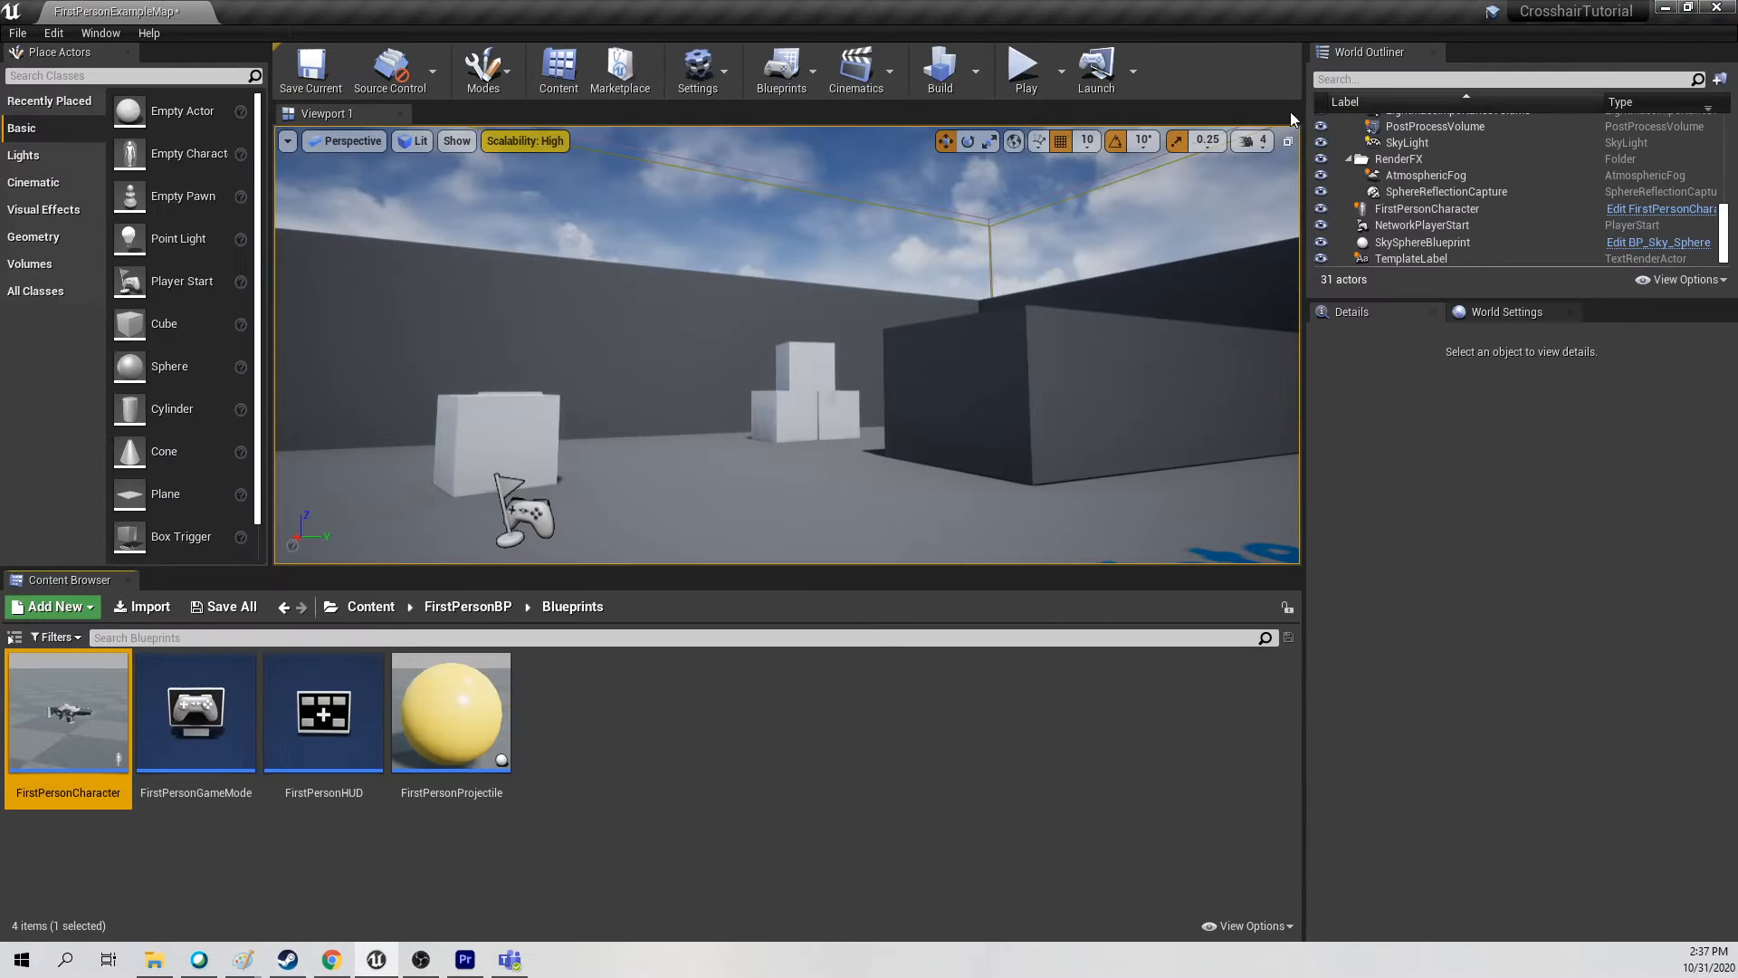
Play the level, move around and fire projectiles to check the dot crosshair, and stop the session
{"action": "left_click", "coordinate": [1023, 68]}
{"action": "key", "text": "w"}
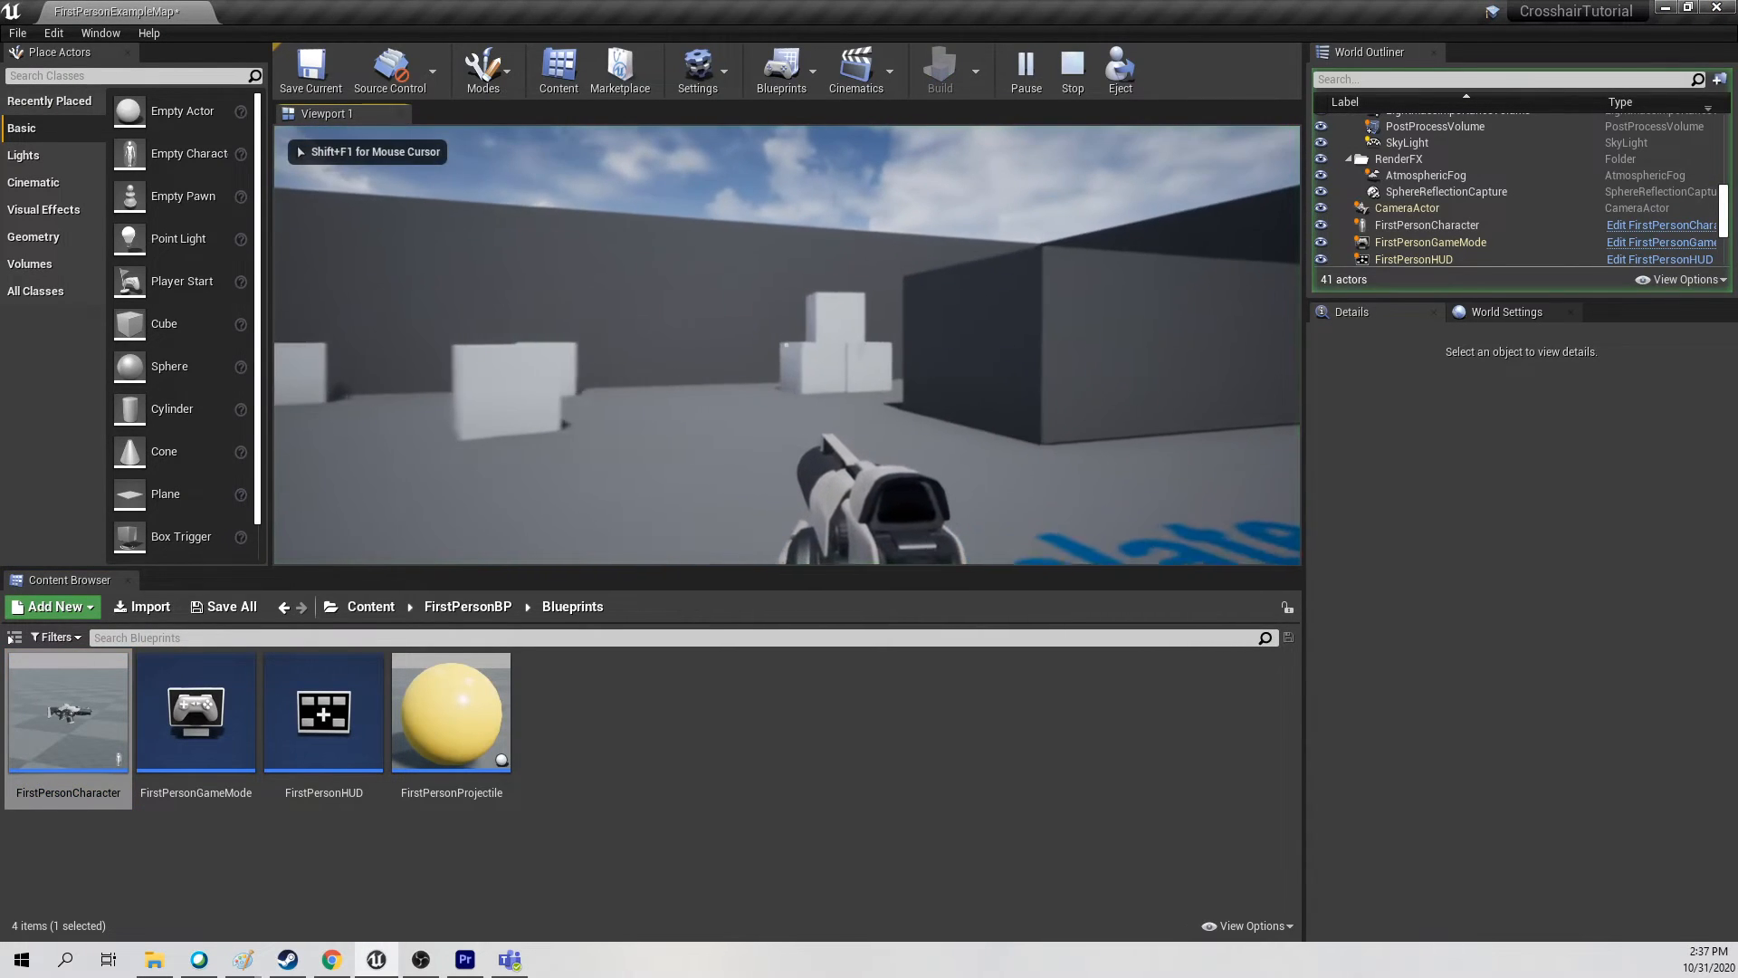
{"action": "left_click", "coordinate": [787, 345]}
{"action": "left_click", "coordinate": [787, 345]}
{"action": "key", "text": "d"}
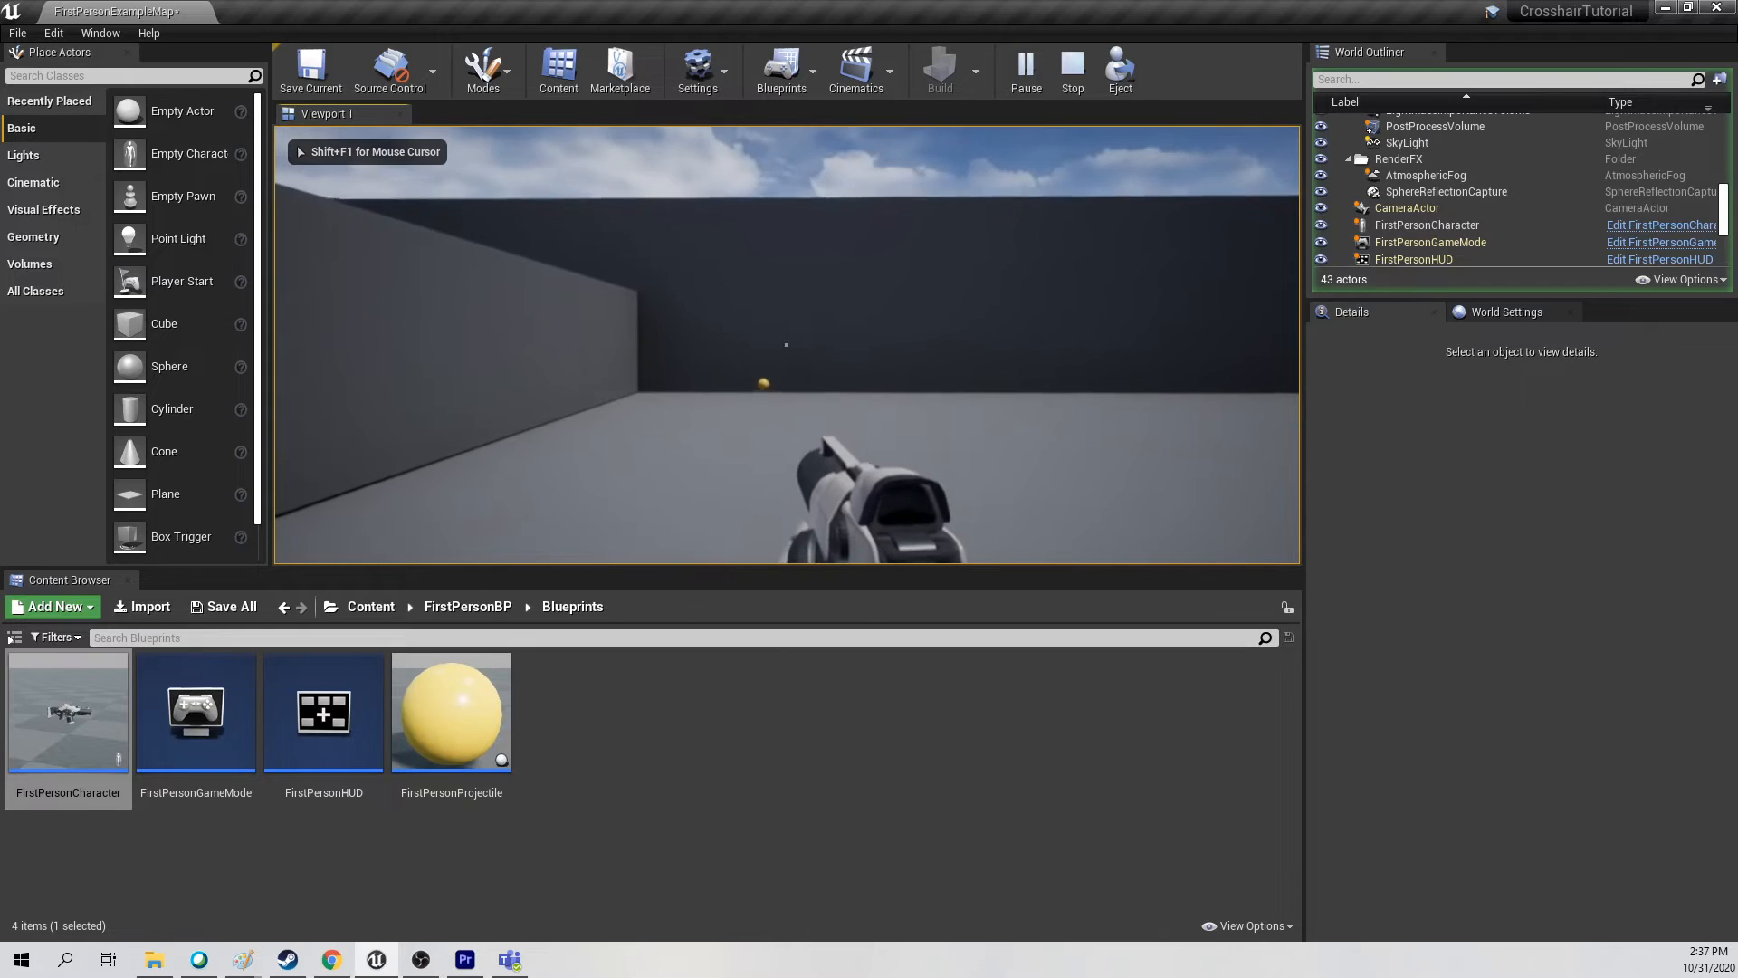
{"action": "key", "text": "Escape"}
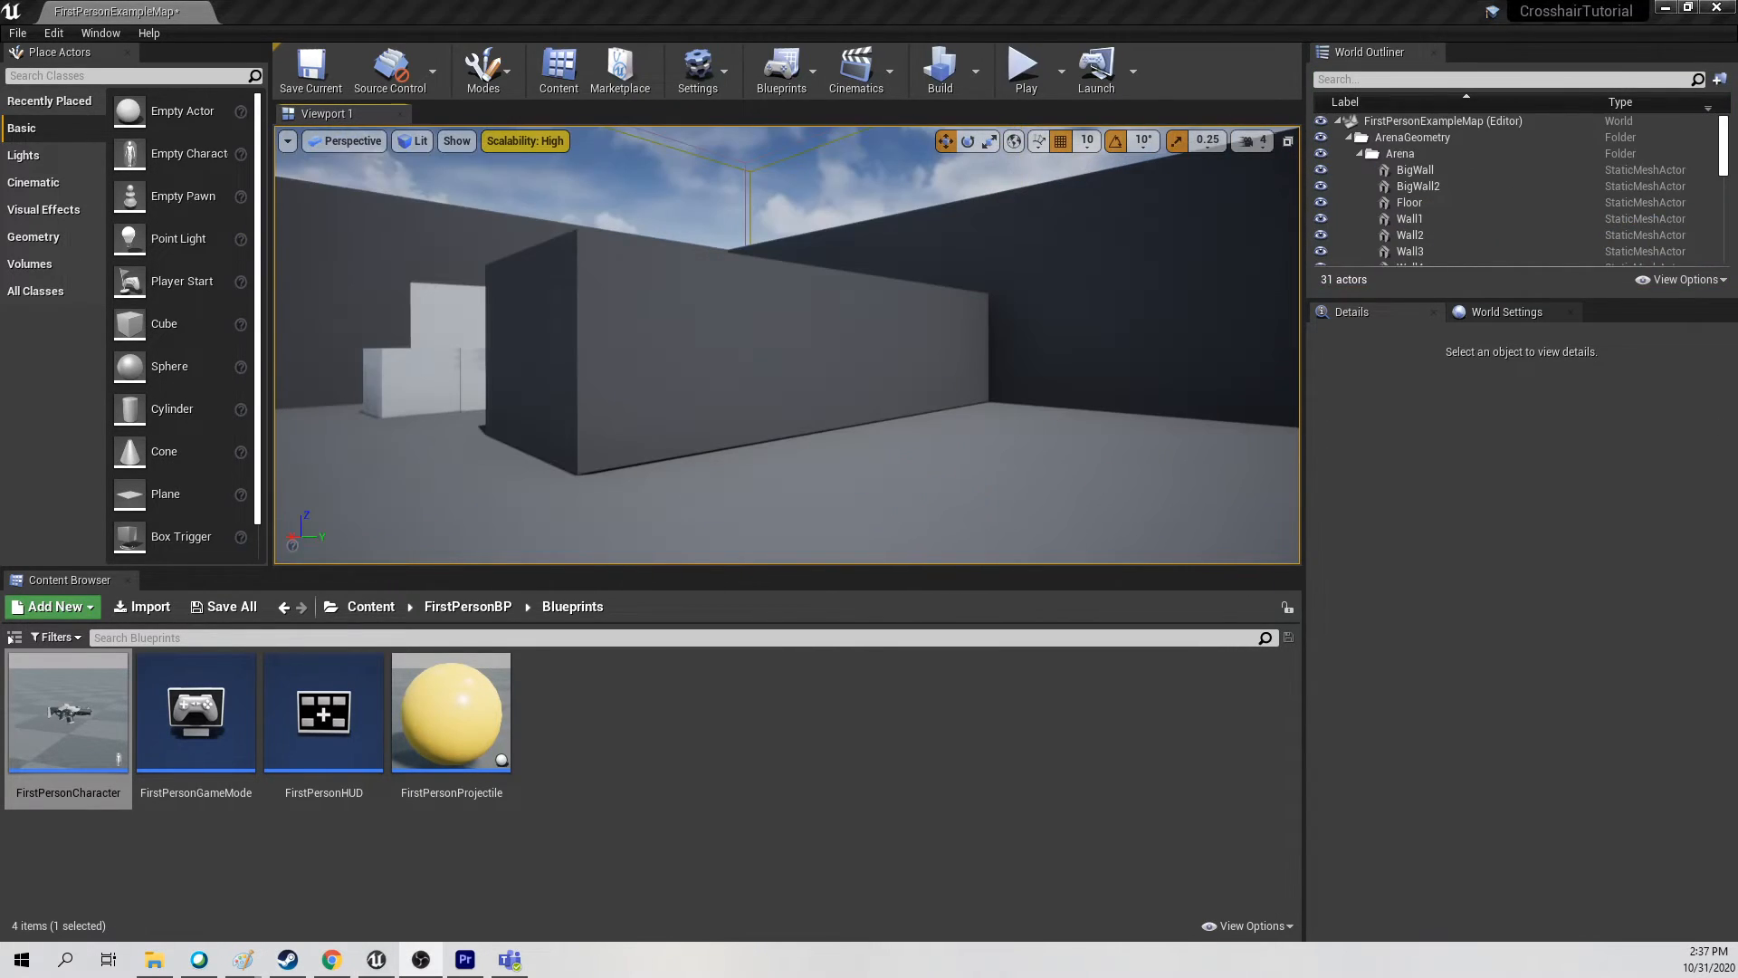
{"action": "right_click_drag", "start_coordinate": [958, 409], "coordinate": [836, 417]}
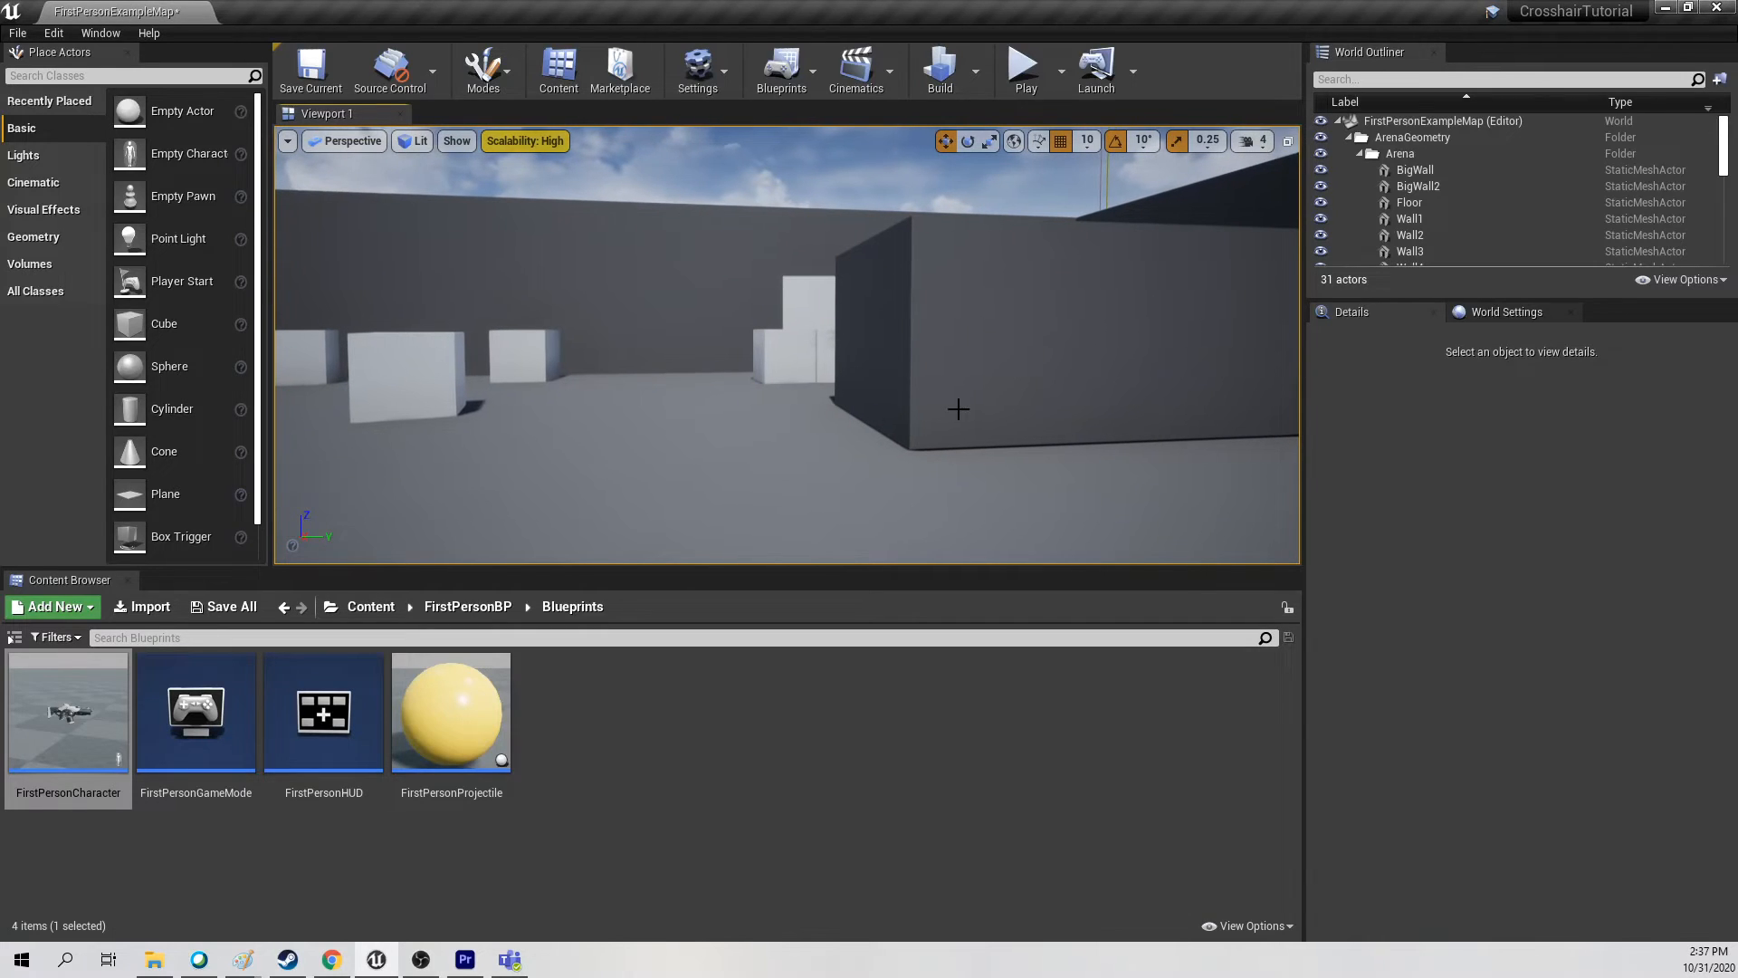
Open the M_Crosshair material from the Crosshair folder in the project content
{"action": "left_click", "coordinate": [370, 607]}
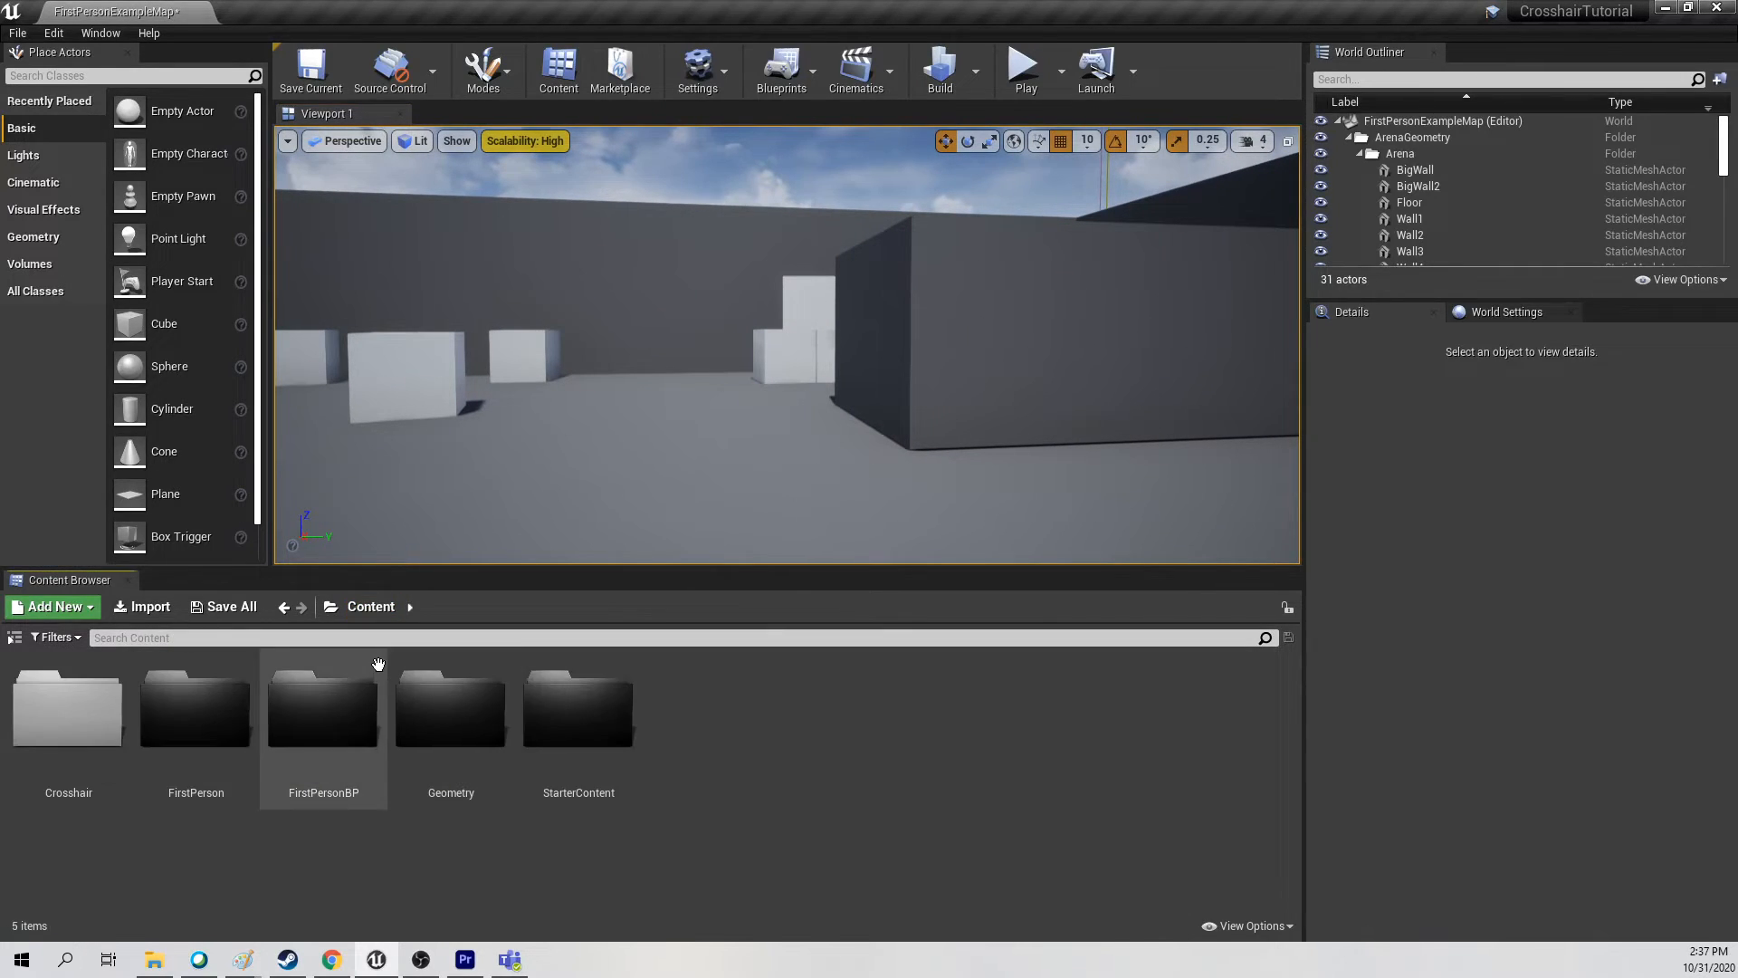
{"action": "double_click", "coordinate": [68, 725]}
{"action": "left_click", "coordinate": [67, 743]}
{"action": "double_click", "coordinate": [66, 742]}
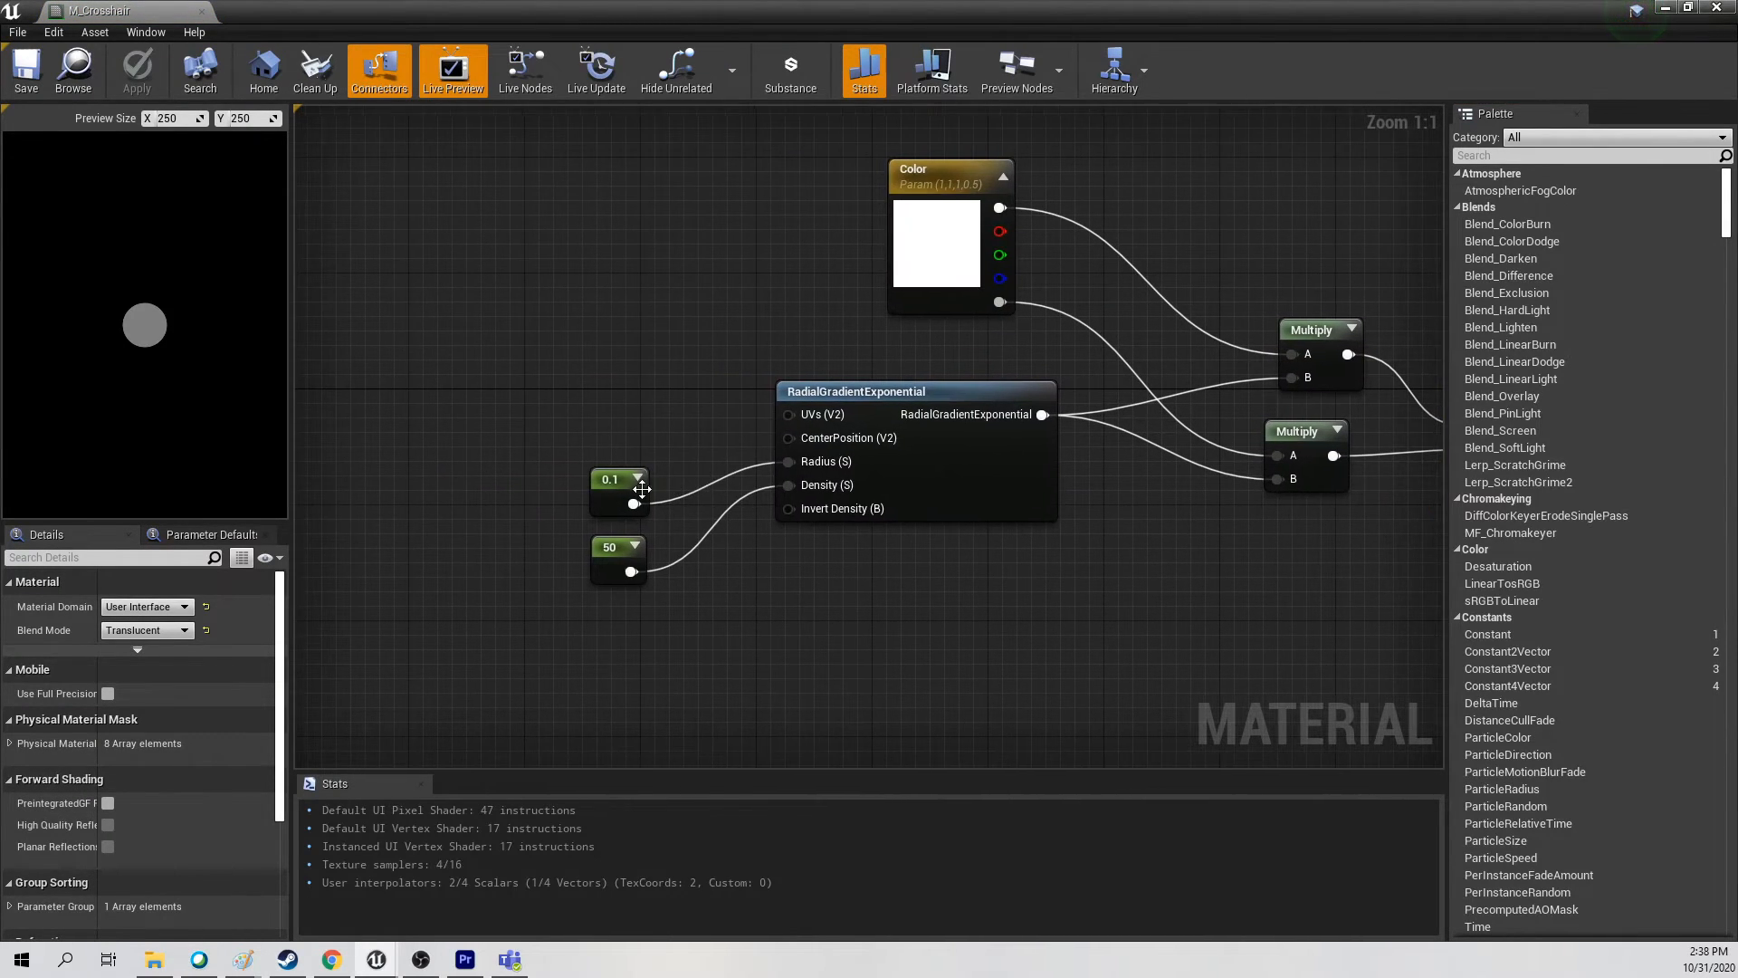
Set the constant feeding the RadialGradientExponential's Radius to 0.2 and save the material
{"action": "left_click", "coordinate": [620, 489]}
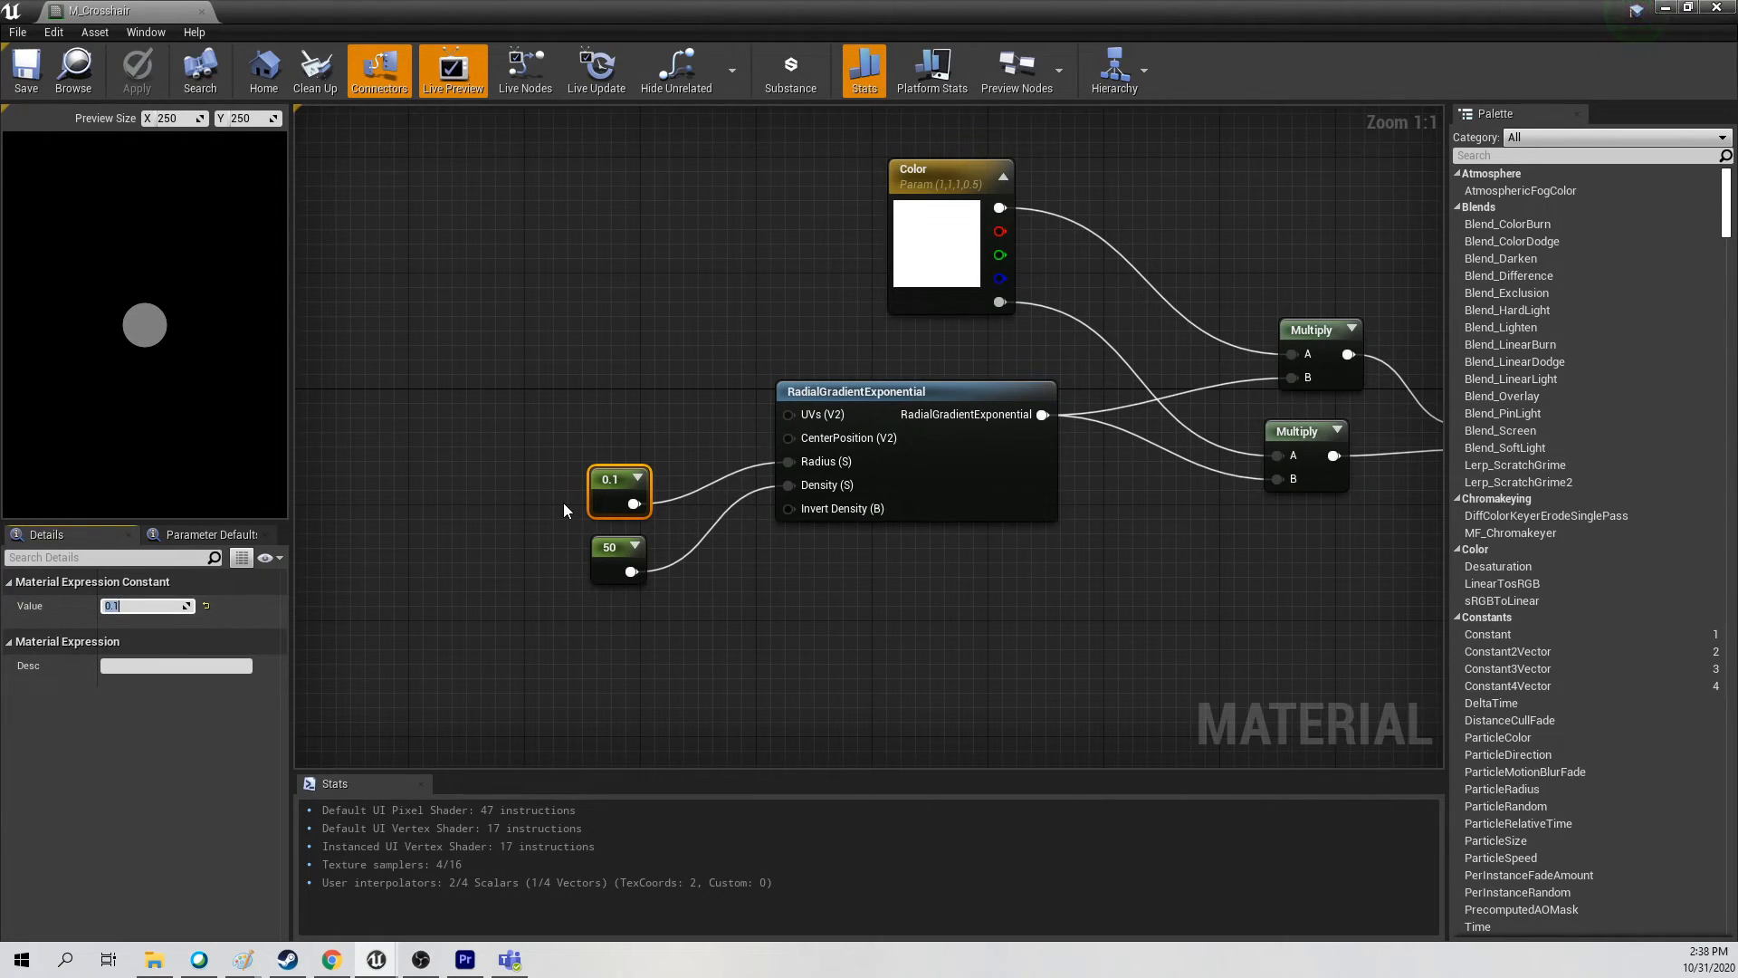
{"action": "type", "text": "0.2"}
{"action": "key", "text": "Return"}
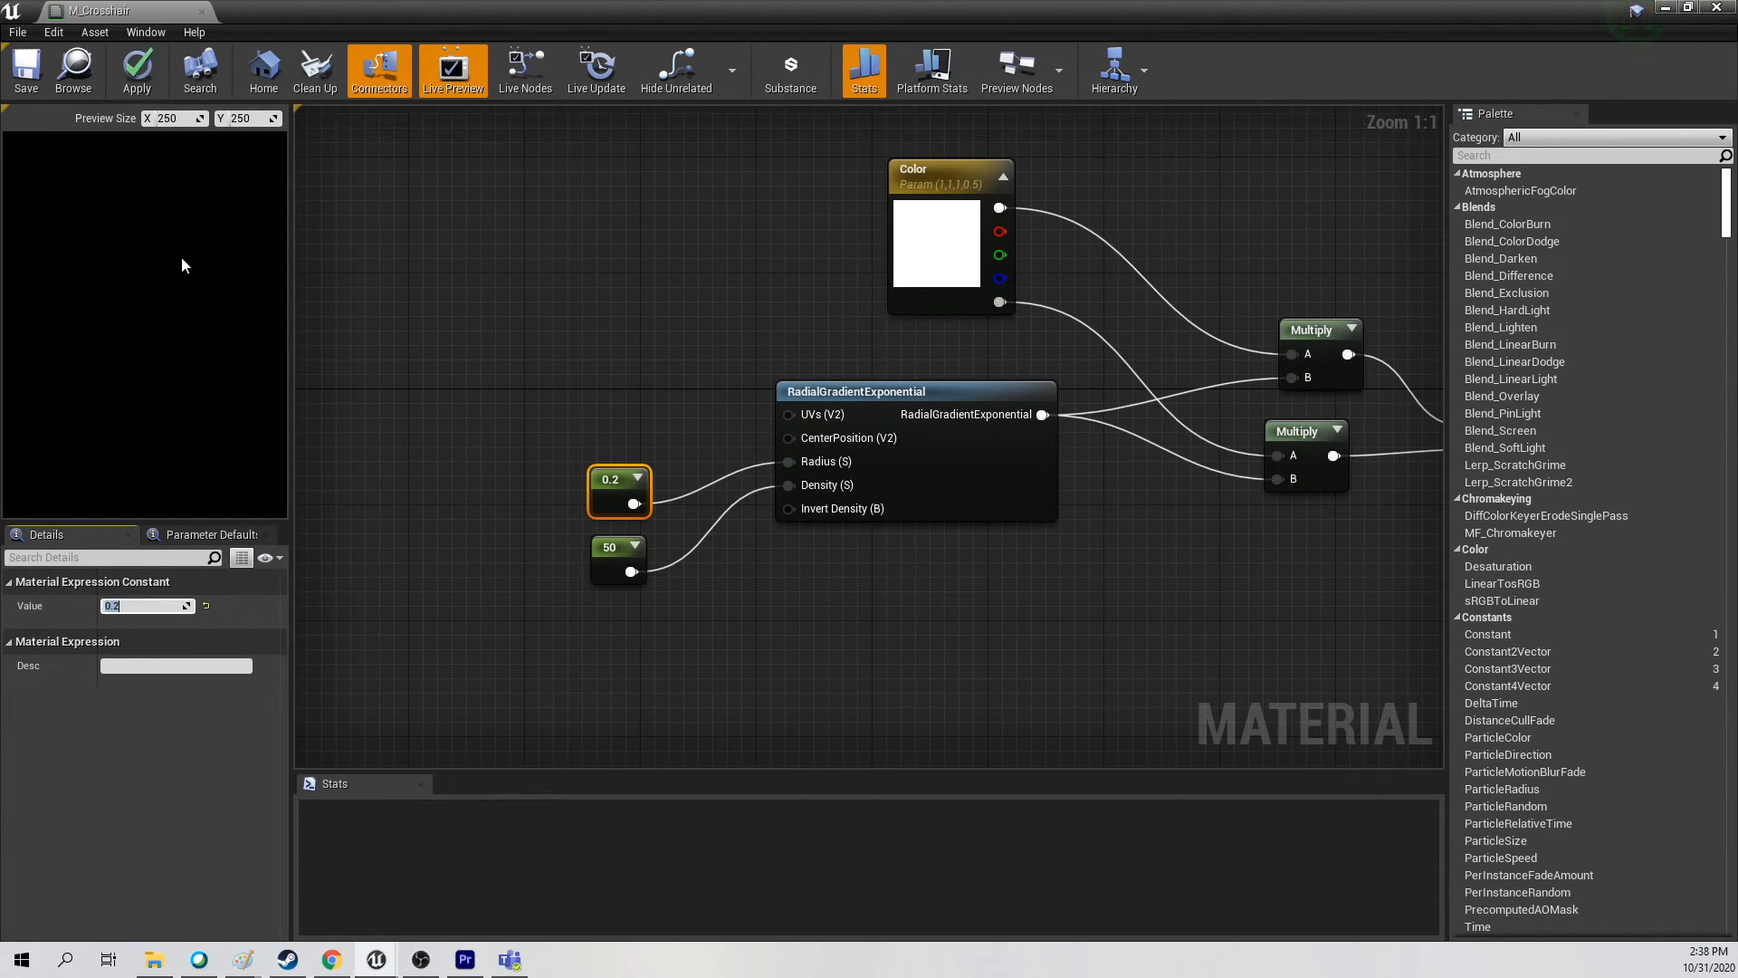
{"action": "left_click", "coordinate": [26, 71]}
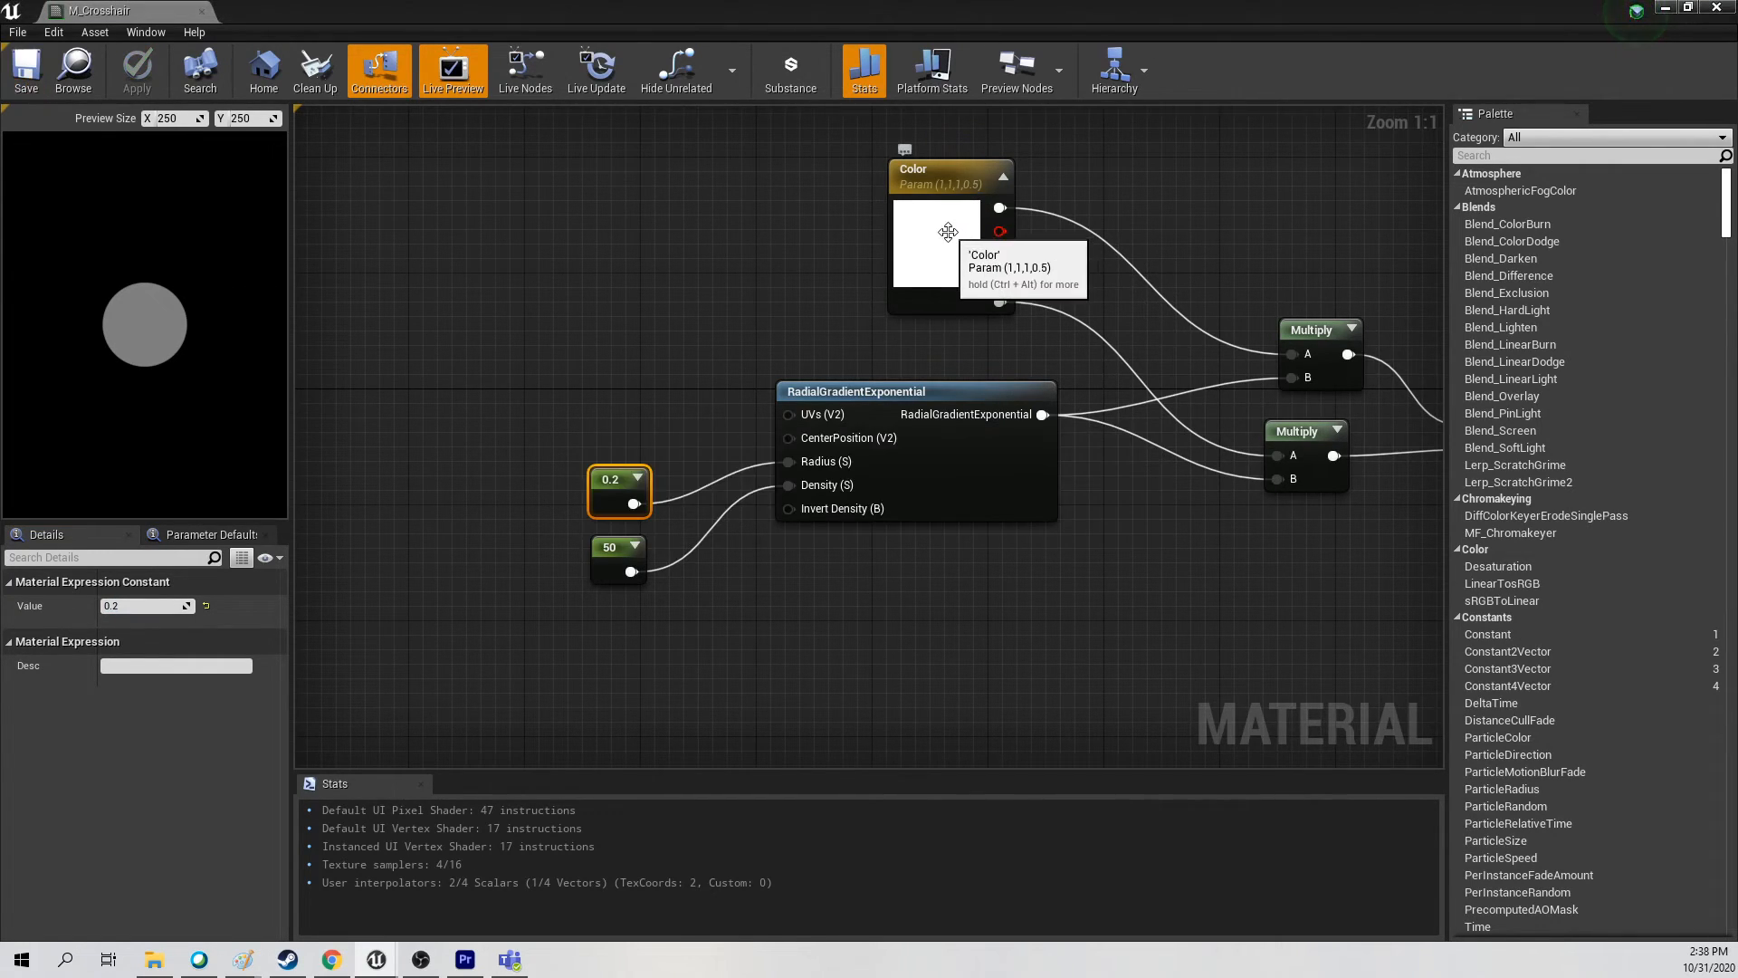
Change the material's Color parameter to red, about R 1.0, G 0.0, B 0.027, save, and return to the level
{"action": "double_click", "coordinate": [941, 226]}
{"action": "left_click_drag", "start_coordinate": [1077, 378], "coordinate": [1192, 380]}
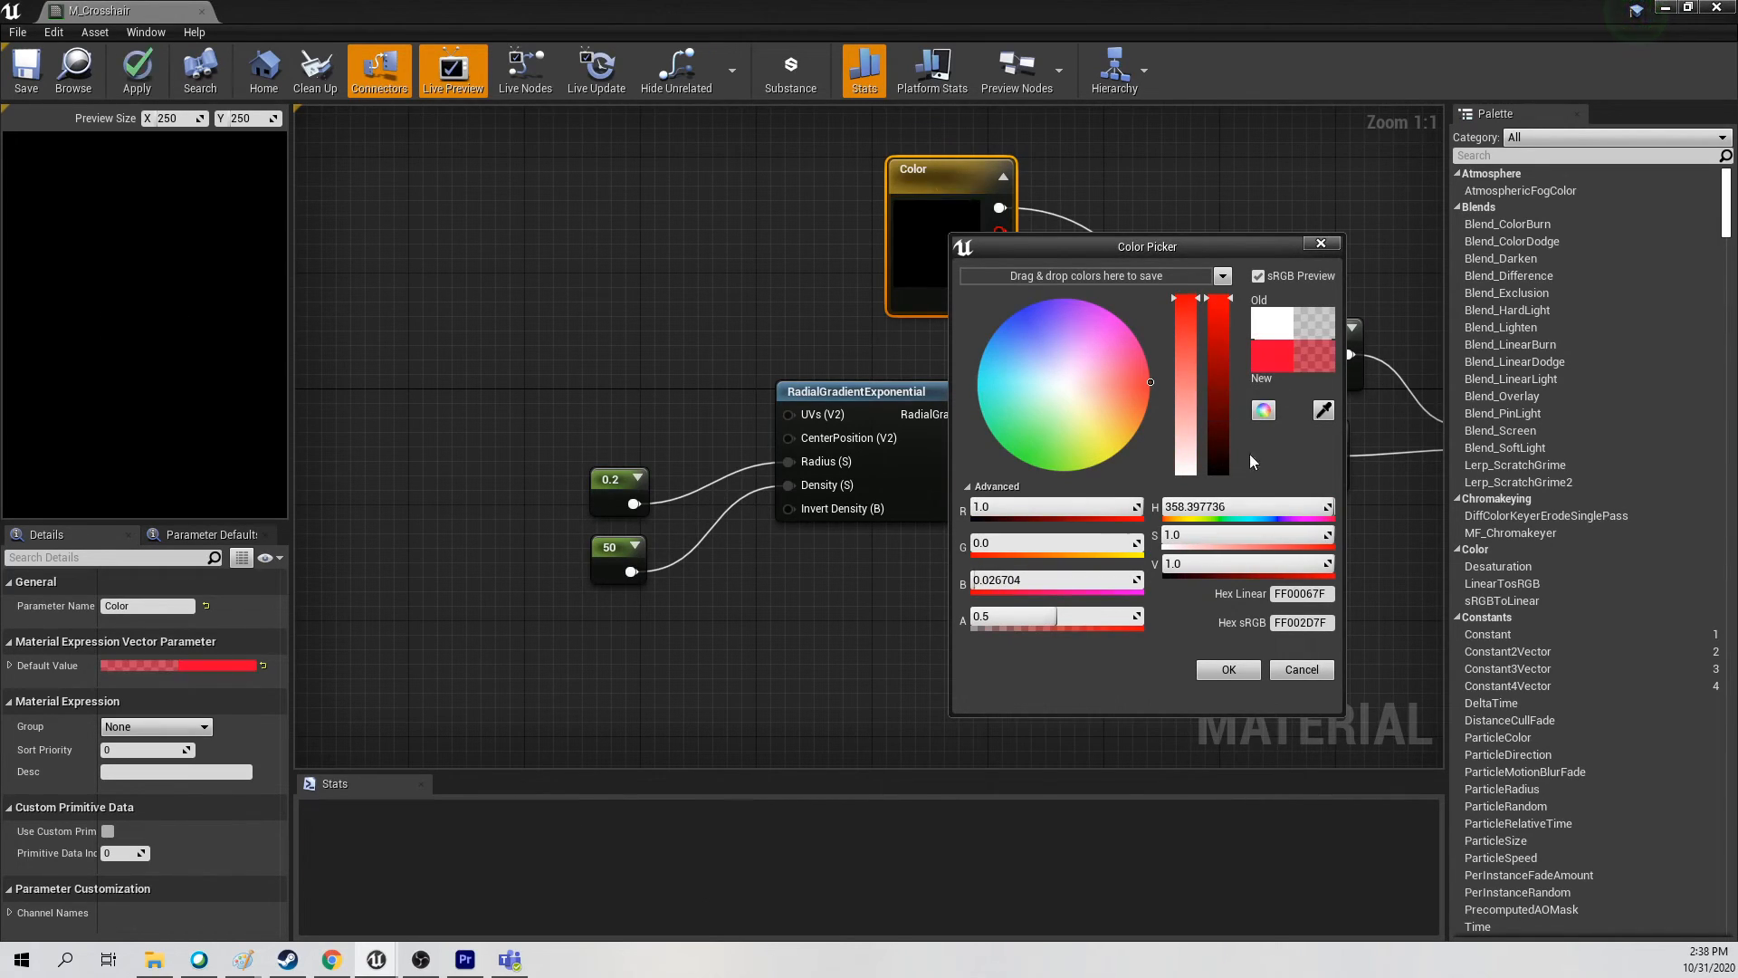
{"action": "left_click", "coordinate": [1224, 672]}
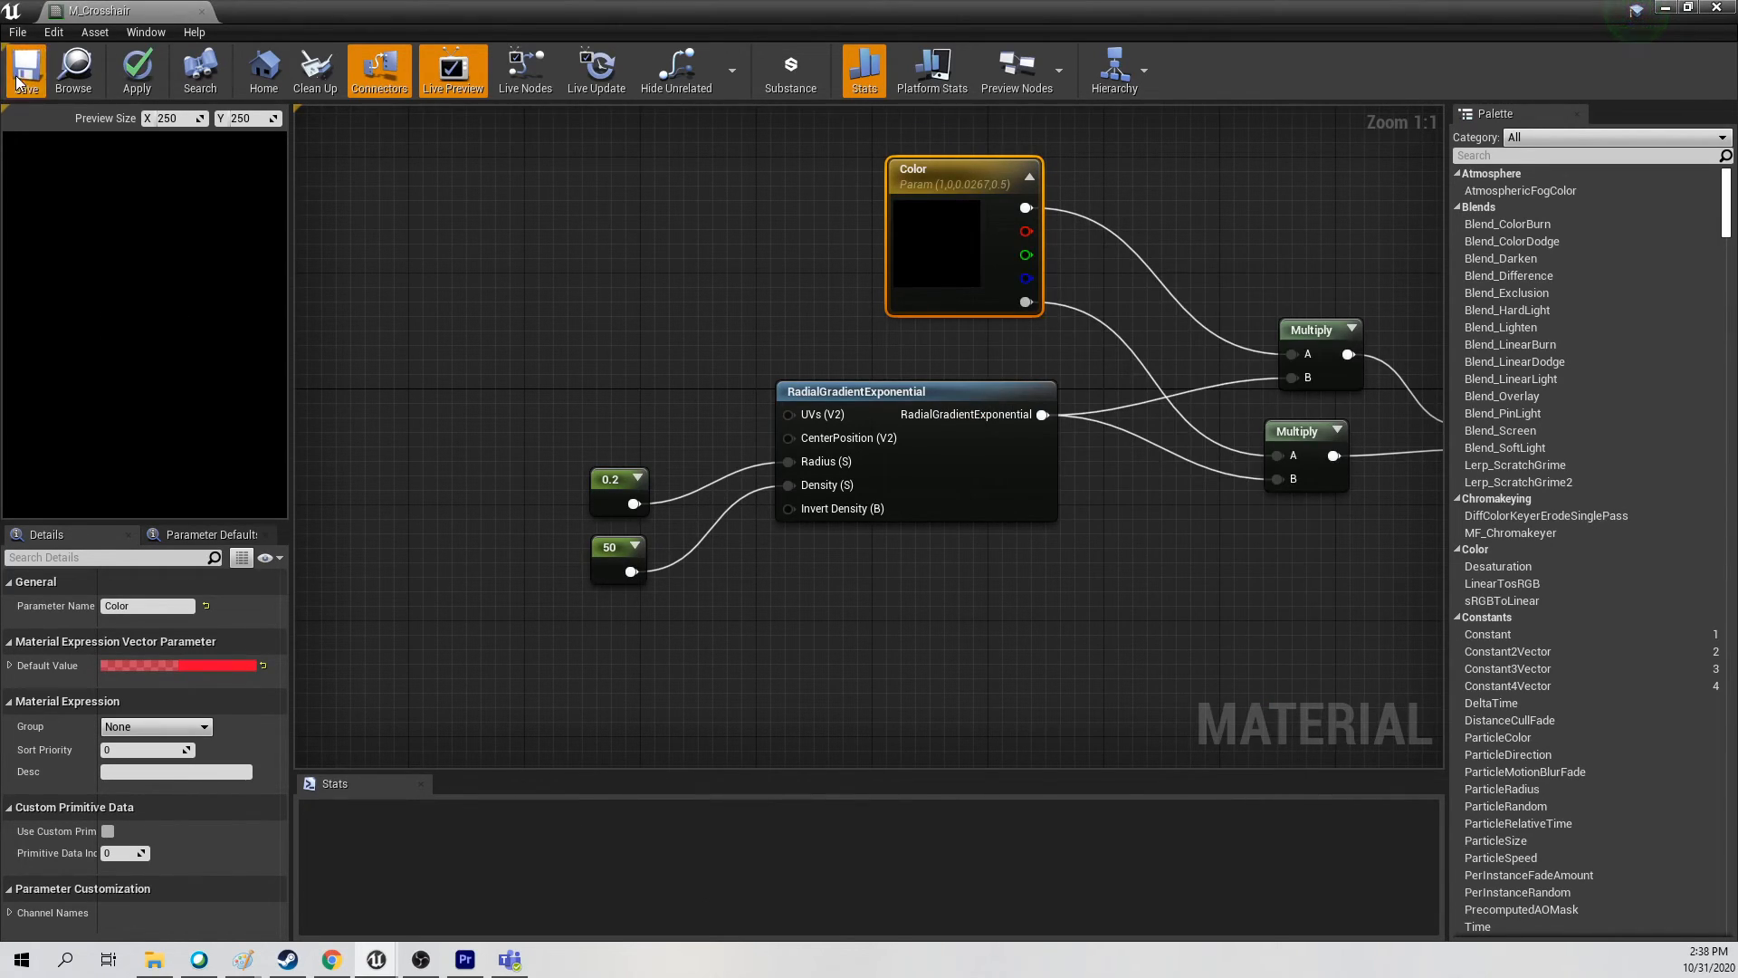
{"action": "key", "text": "ctrl+s"}
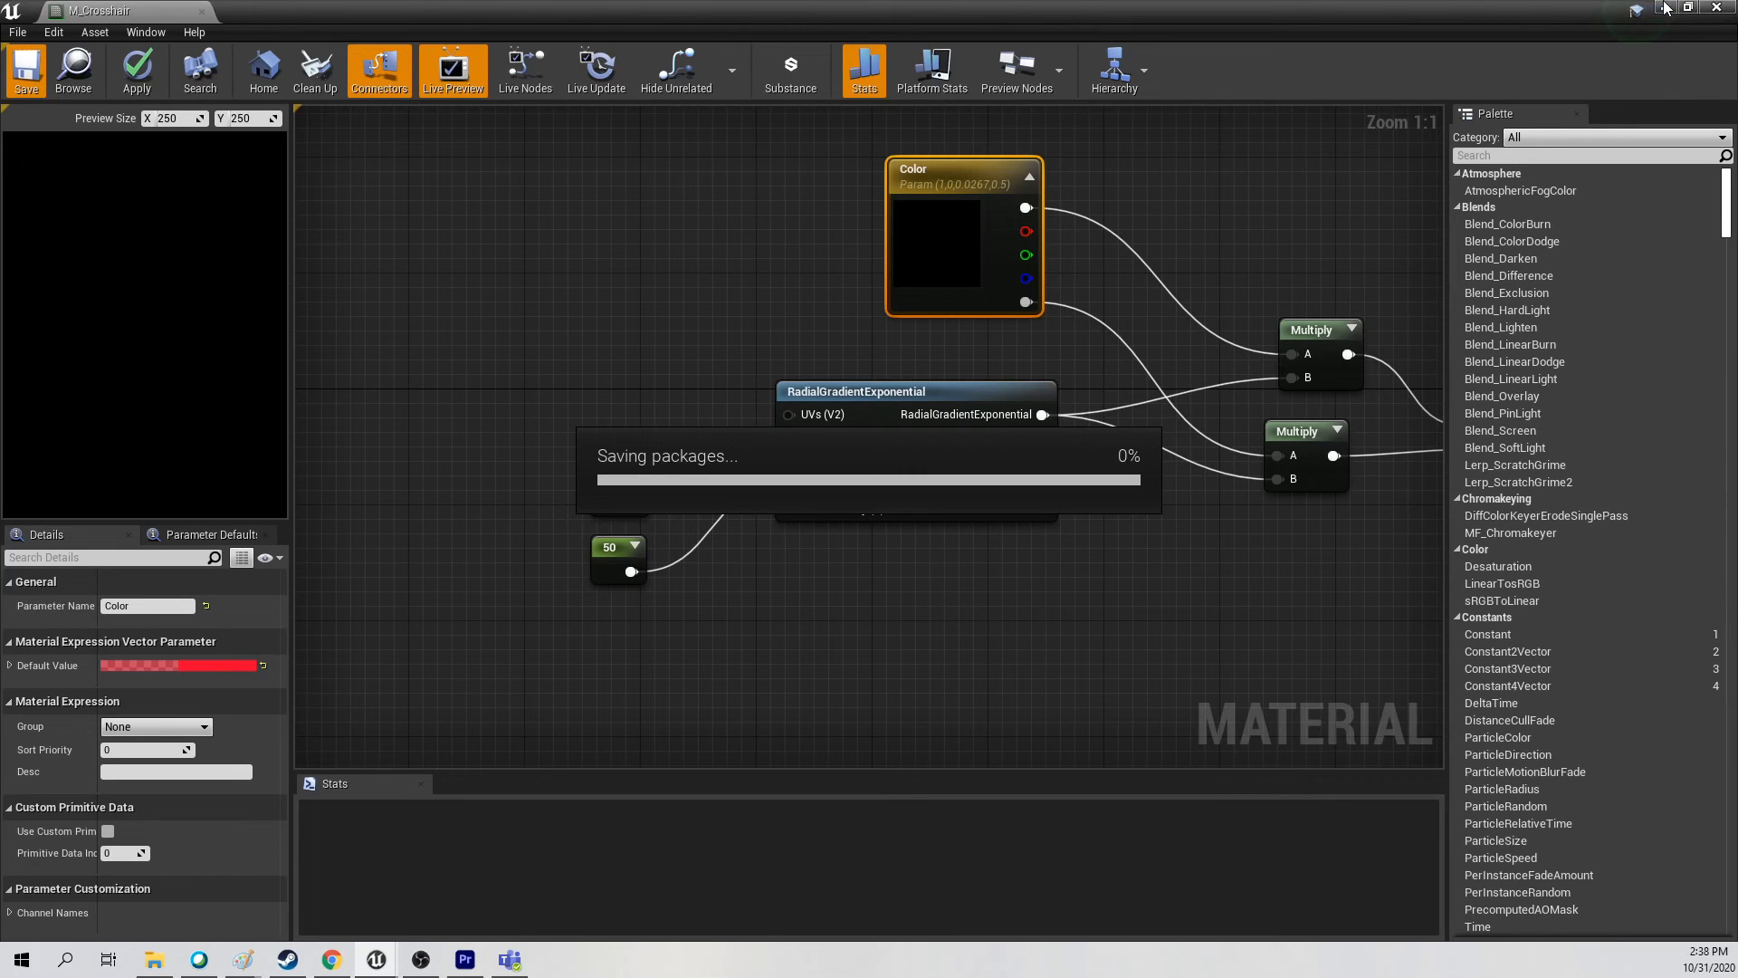
{"action": "left_click", "coordinate": [1666, 9]}
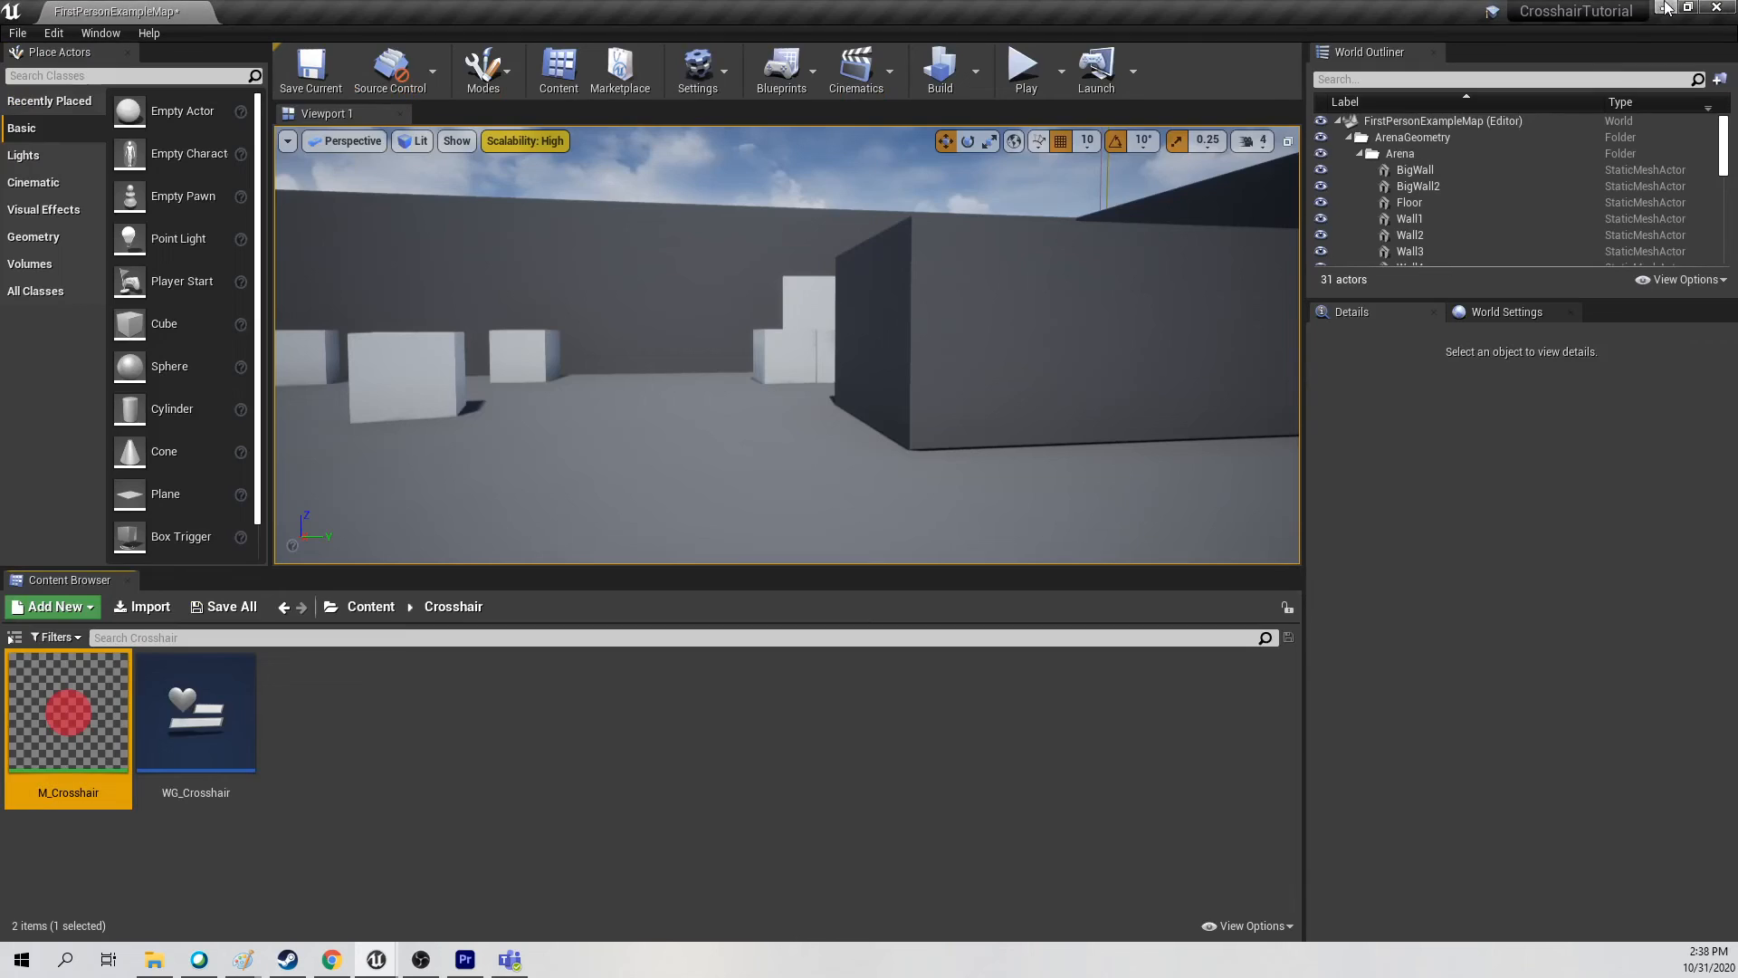
Play the level and fire projectiles to check the enlarged red crosshair
{"action": "left_click", "coordinate": [1029, 73]}
{"action": "left_click", "coordinate": [787, 344]}
{"action": "left_click", "coordinate": [787, 344]}
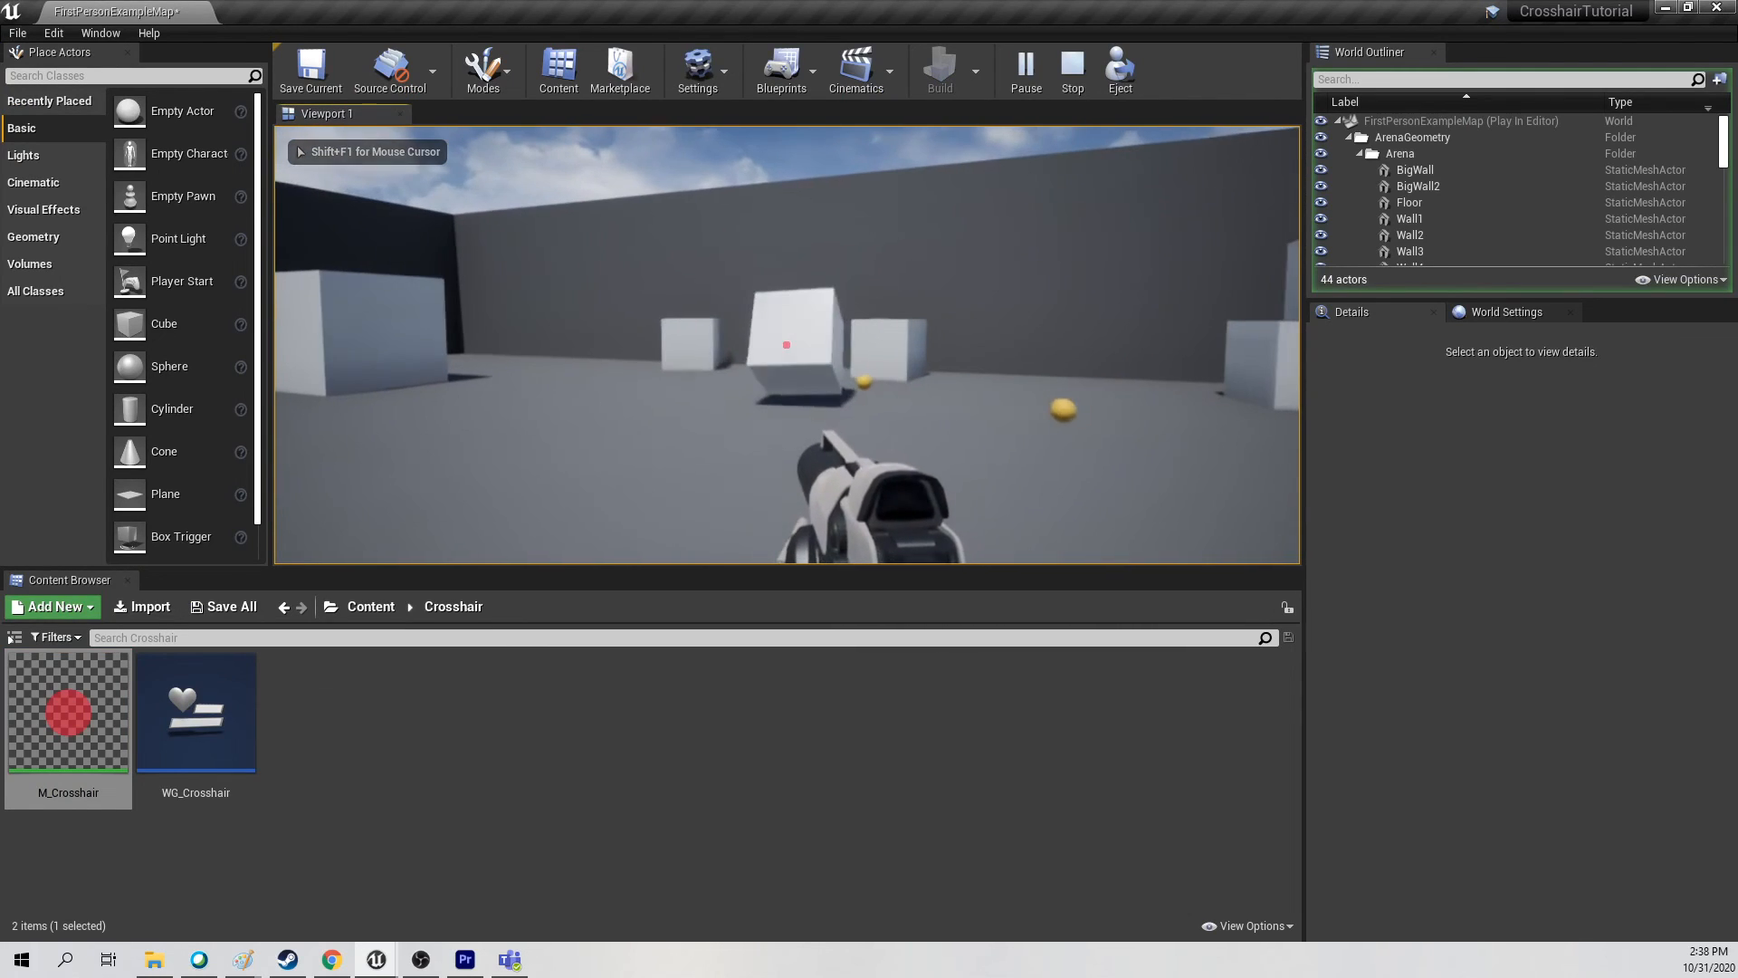